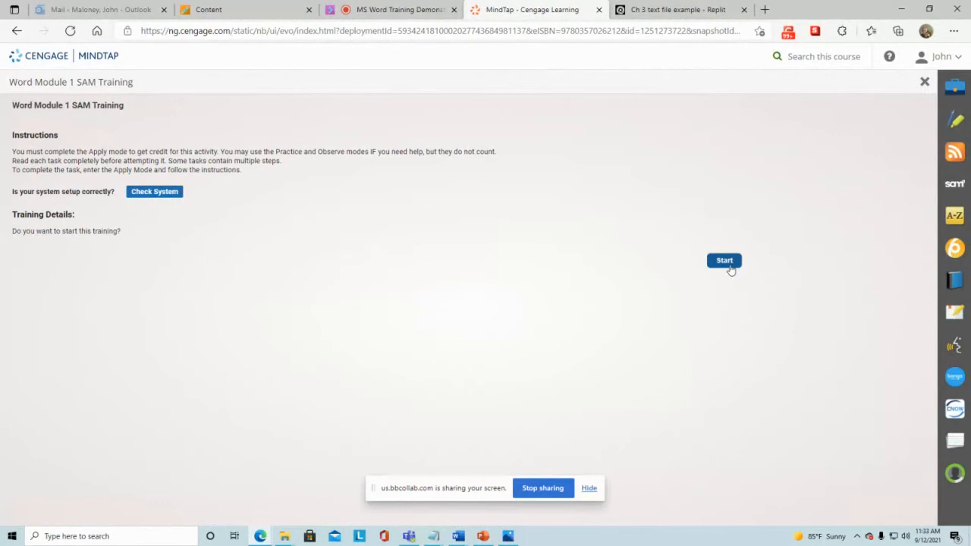
Step: Hide the screen-sharing notice, close the Word Module 2 training window and return to the course outline
right_click(351, 392)
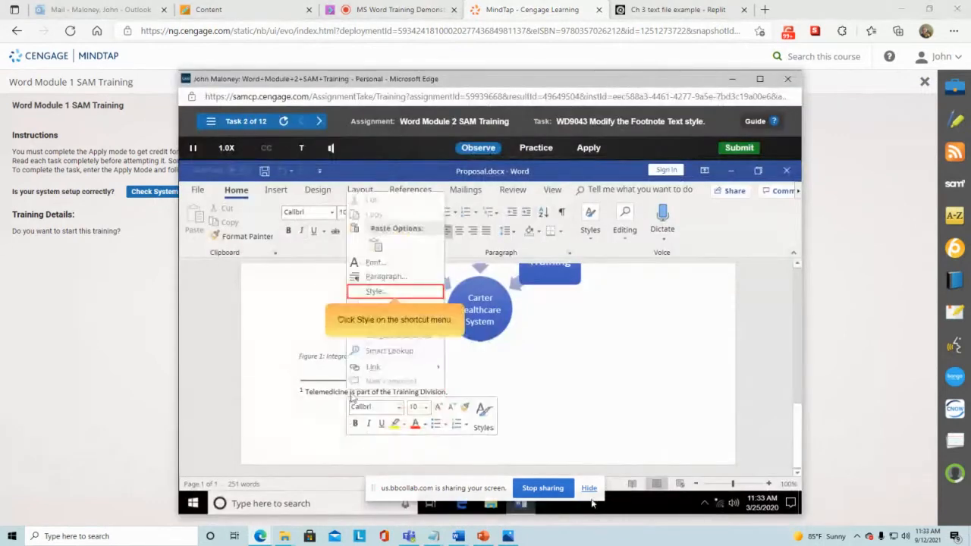
left_click(594, 490)
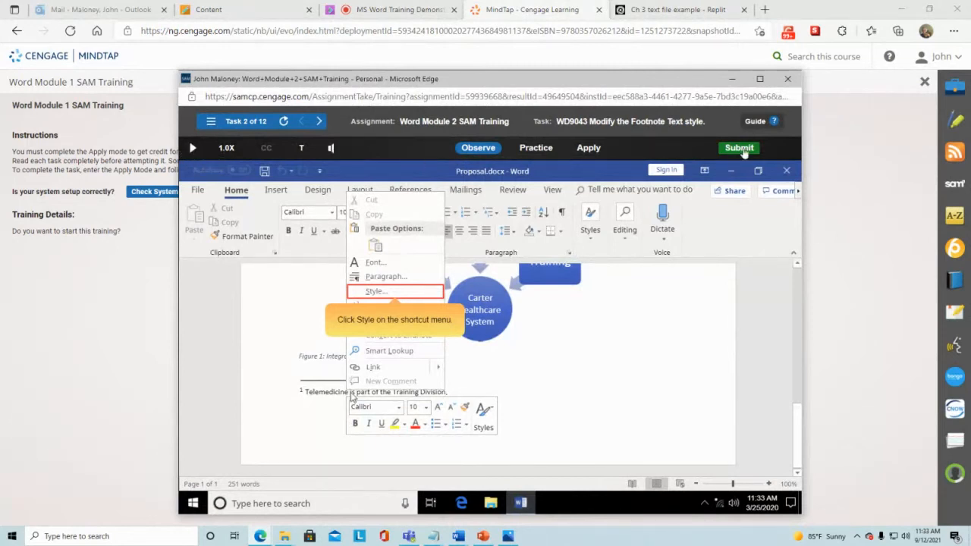
left_click(787, 78)
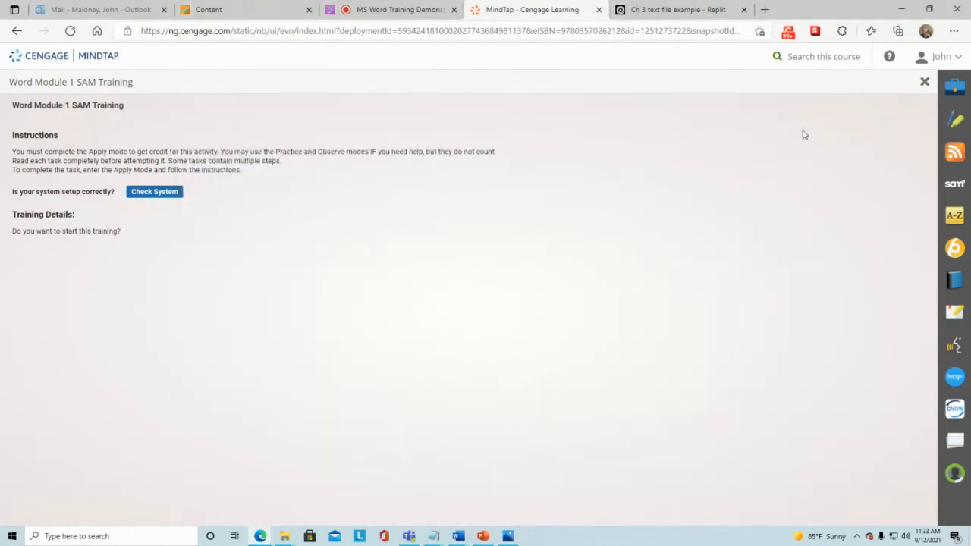
left_click(925, 81)
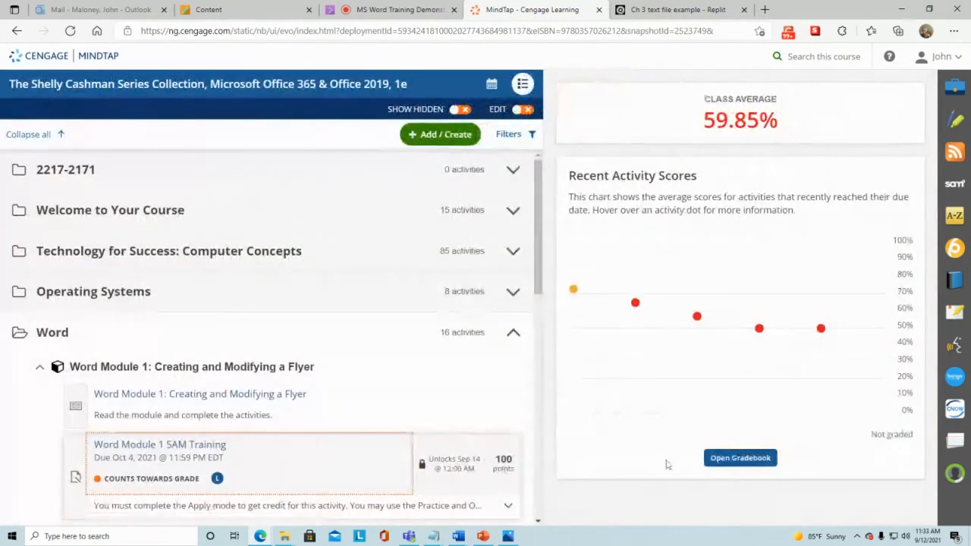
Step: Start the Word Module 1 SAM Training and open task 1, Create a new document
left_click(173, 451)
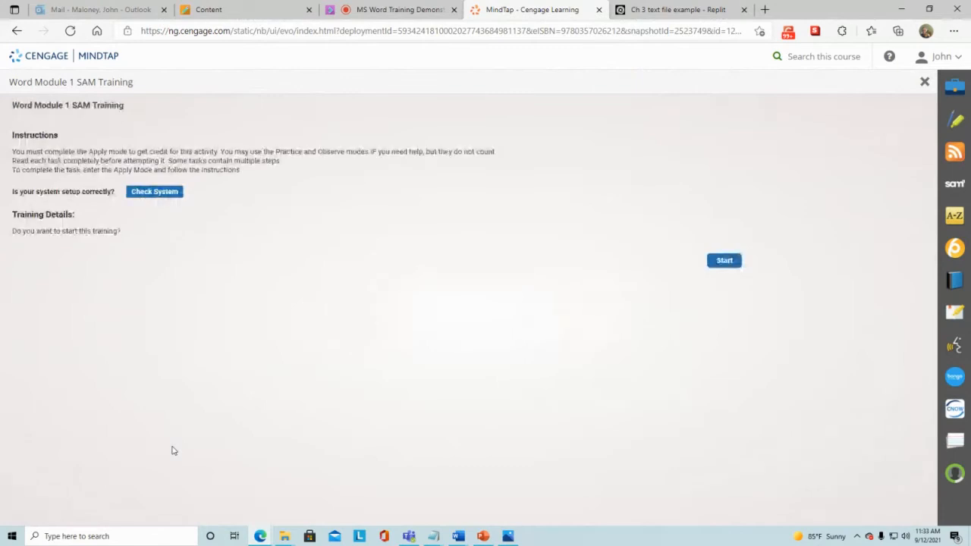
left_click(724, 261)
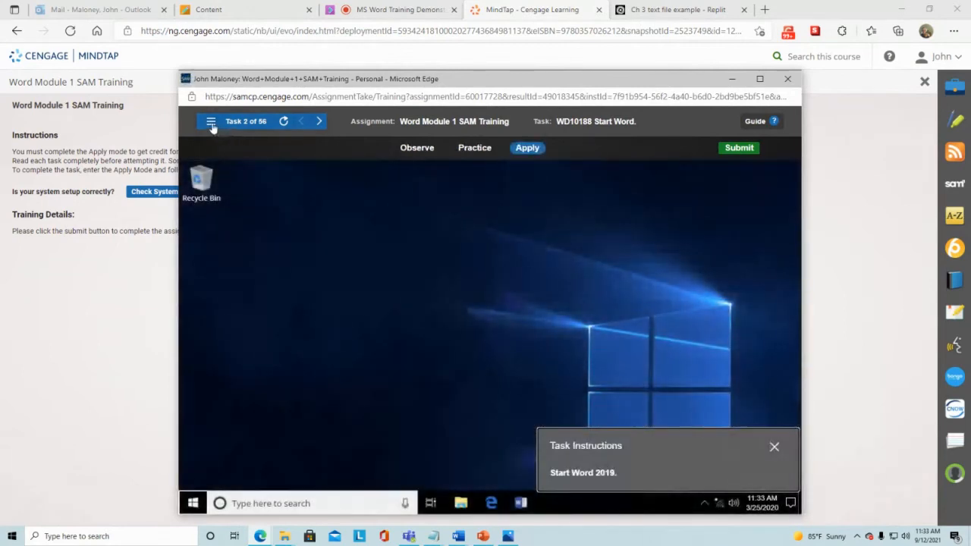
left_click(212, 126)
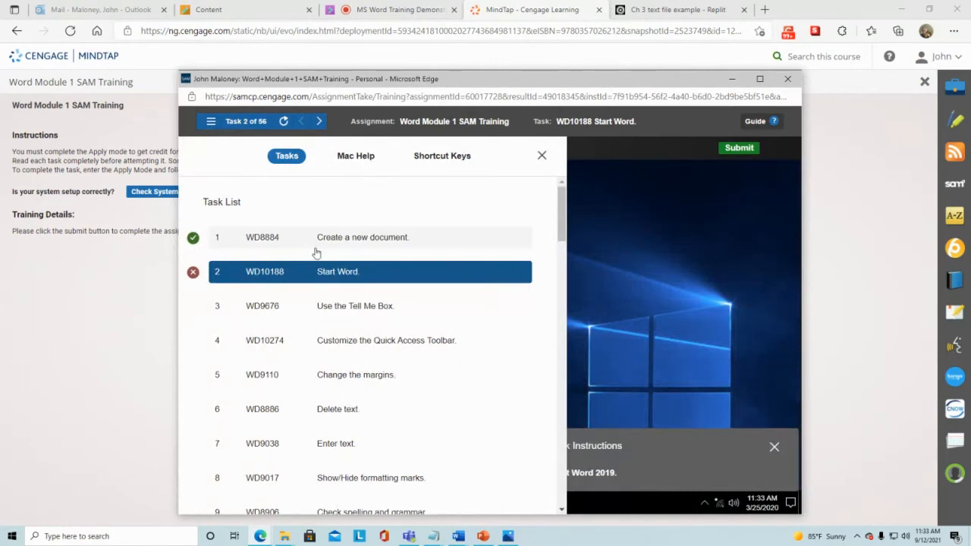
left_click(222, 240)
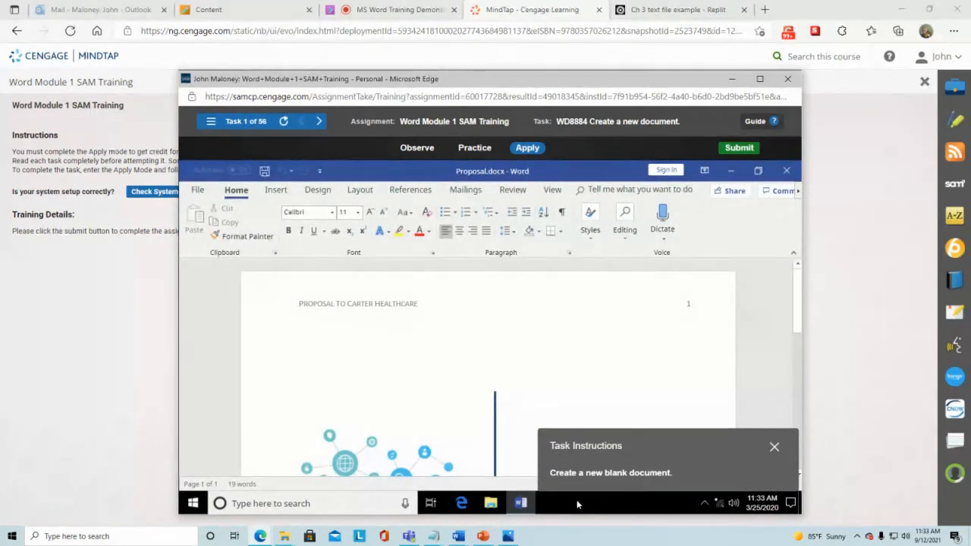
Step: Create a new blank document in the simulated Word window to complete task 1
left_click(198, 190)
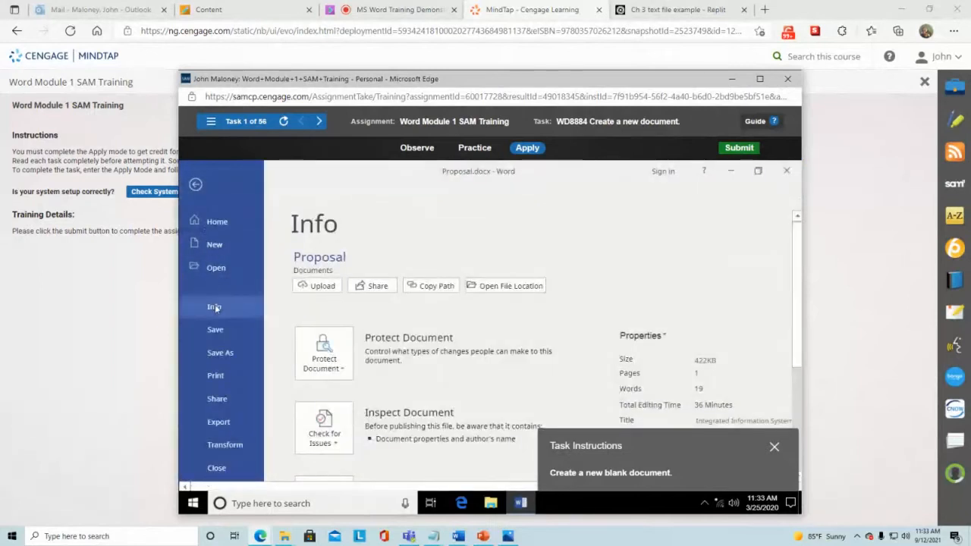
left_click(216, 244)
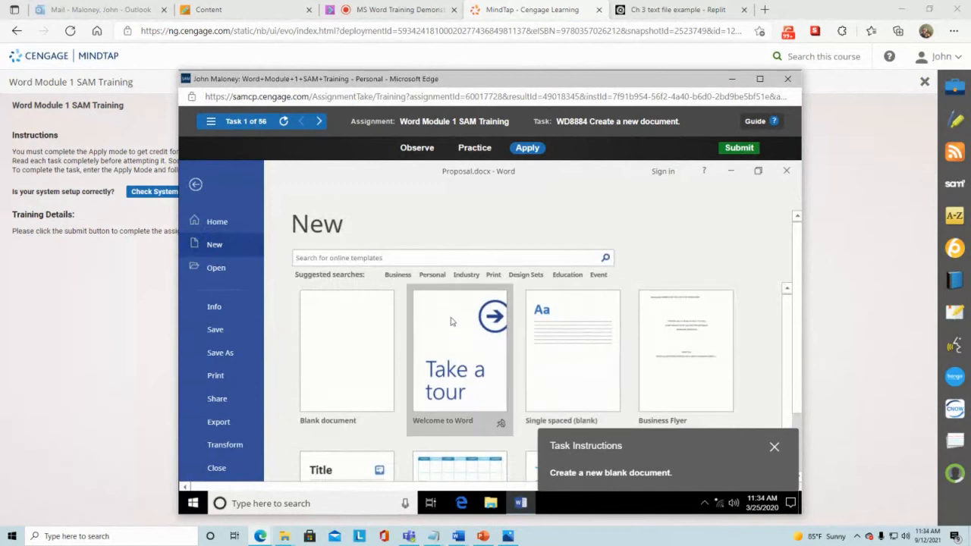
scroll(421, 273, "down", 1)
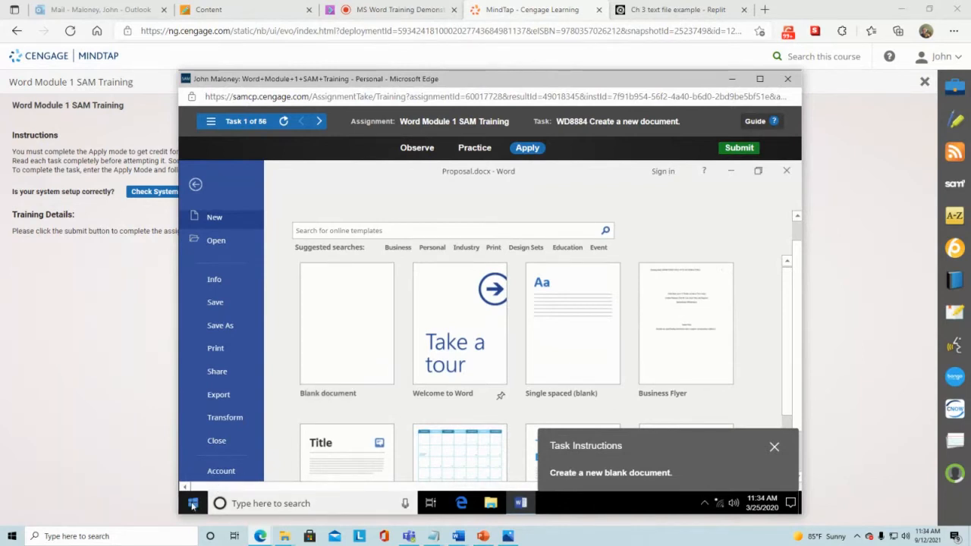
left_click(342, 365)
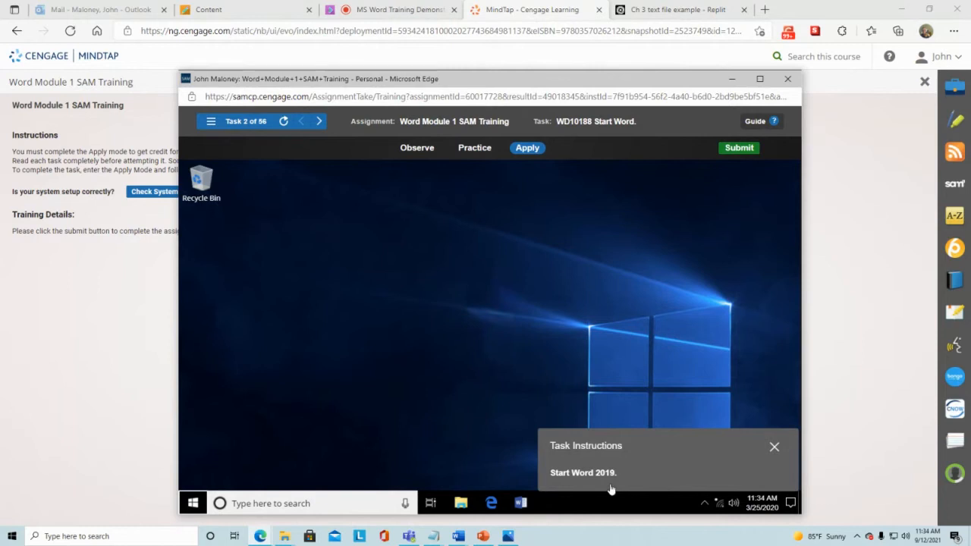
Step: Start Word 2019 for task 2, then reopen the task and start Word again from the installed apps list
left_click(521, 503)
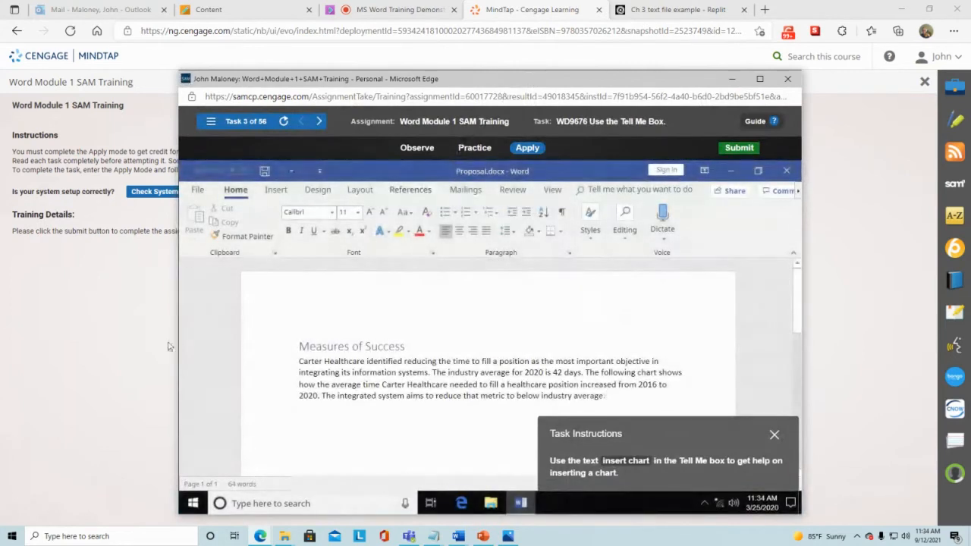
left_click(211, 120)
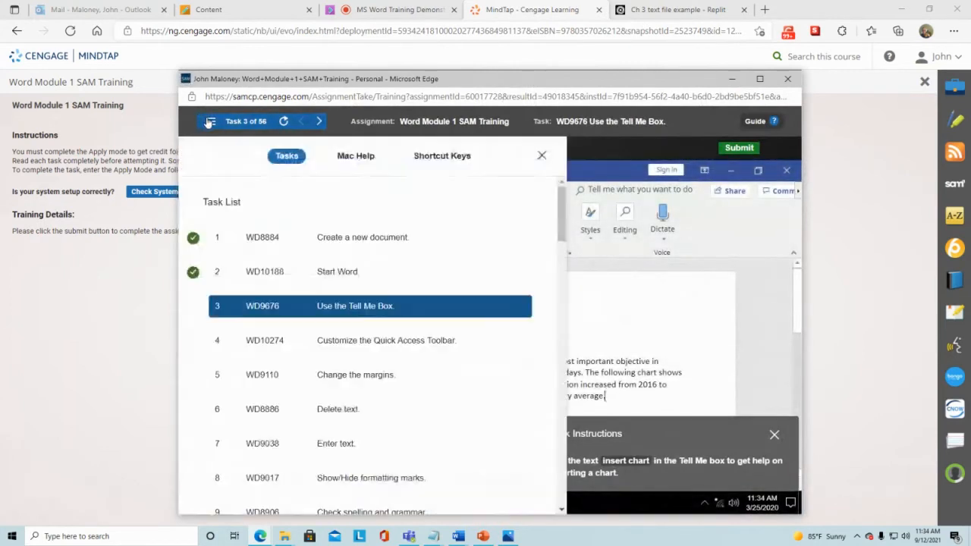
left_click(224, 277)
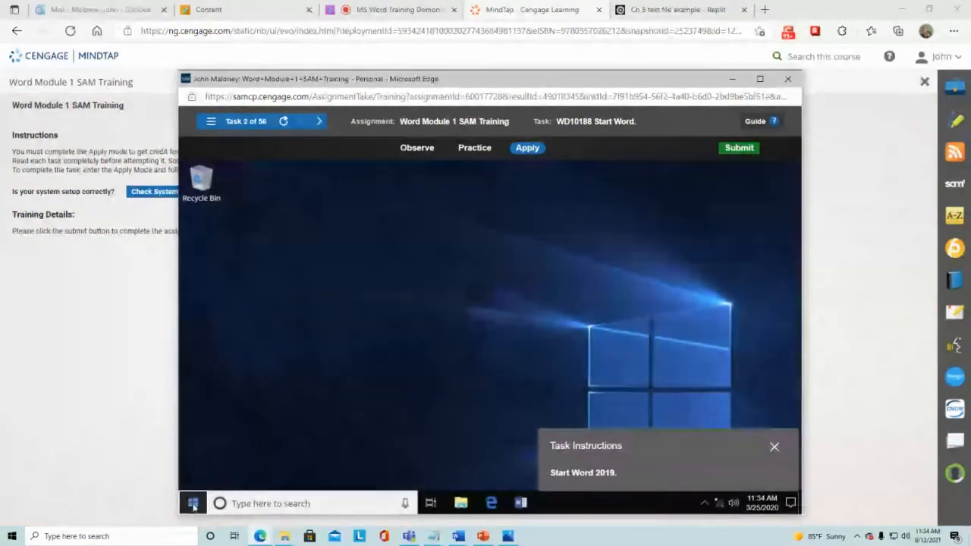
left_click(193, 503)
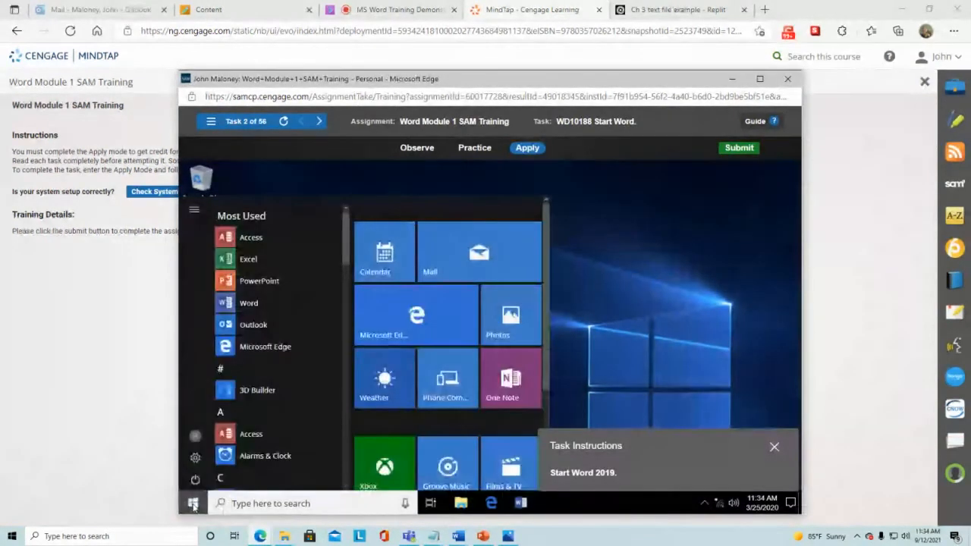
left_click(273, 301)
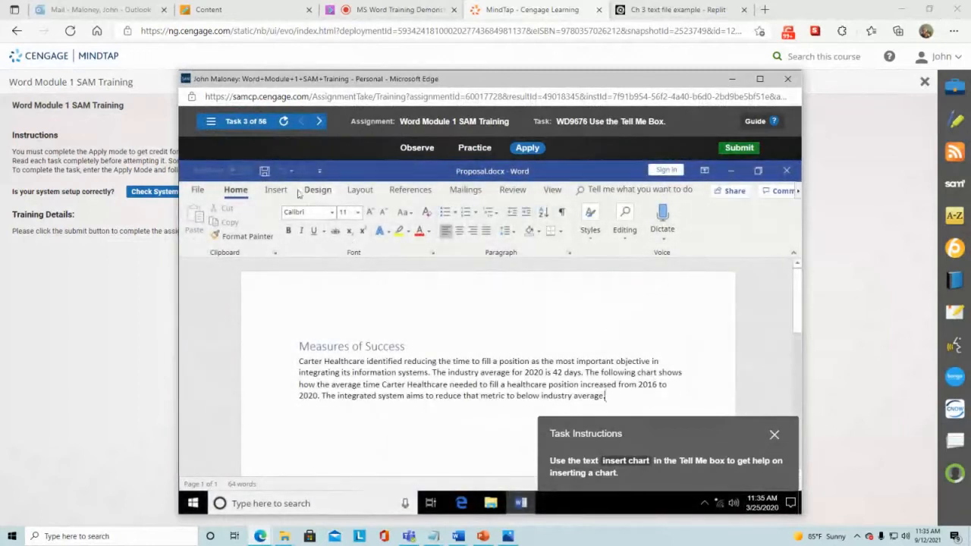
left_click(211, 120)
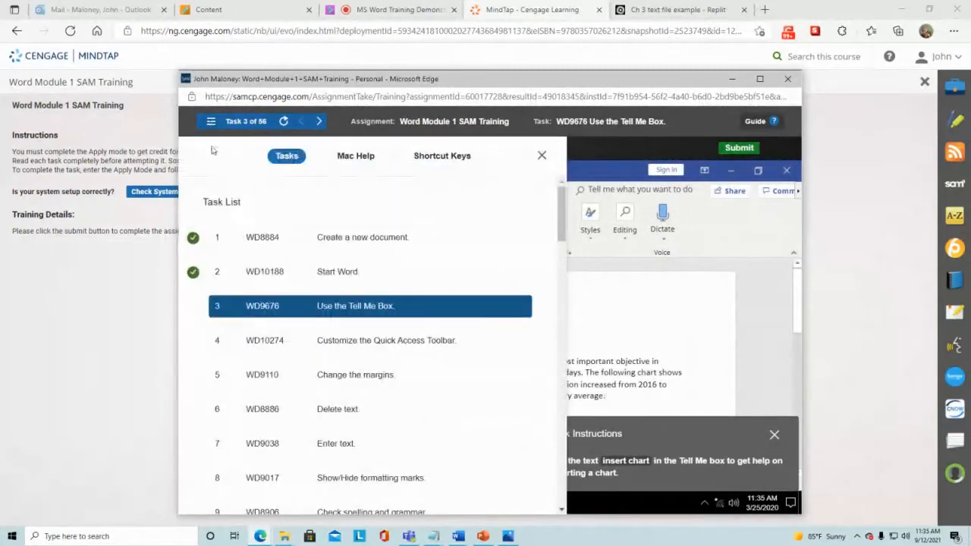
left_click(239, 273)
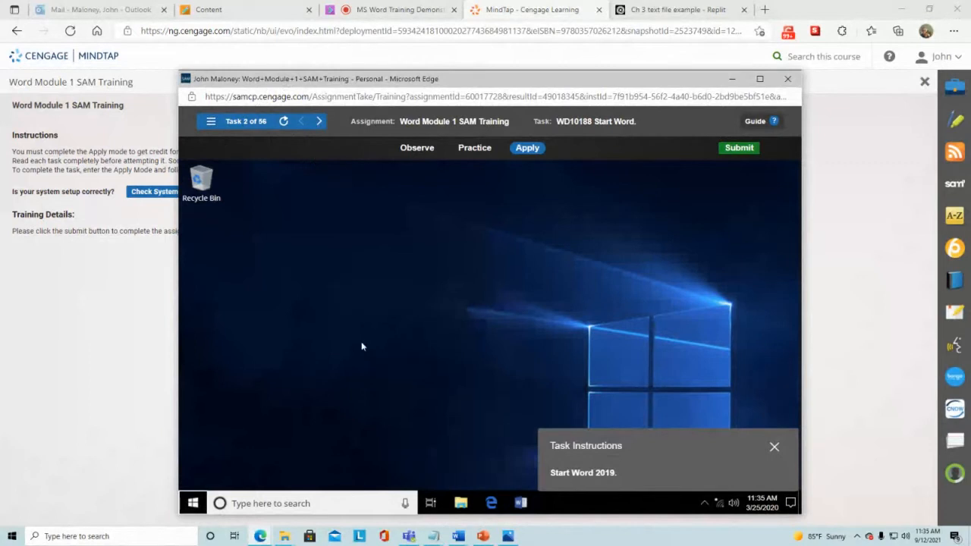
left_click(212, 122)
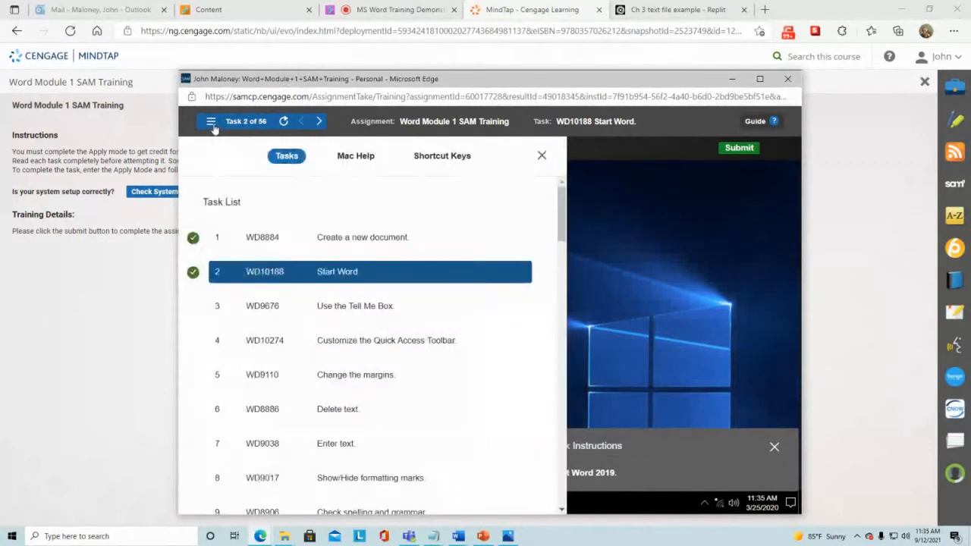
left_click(240, 306)
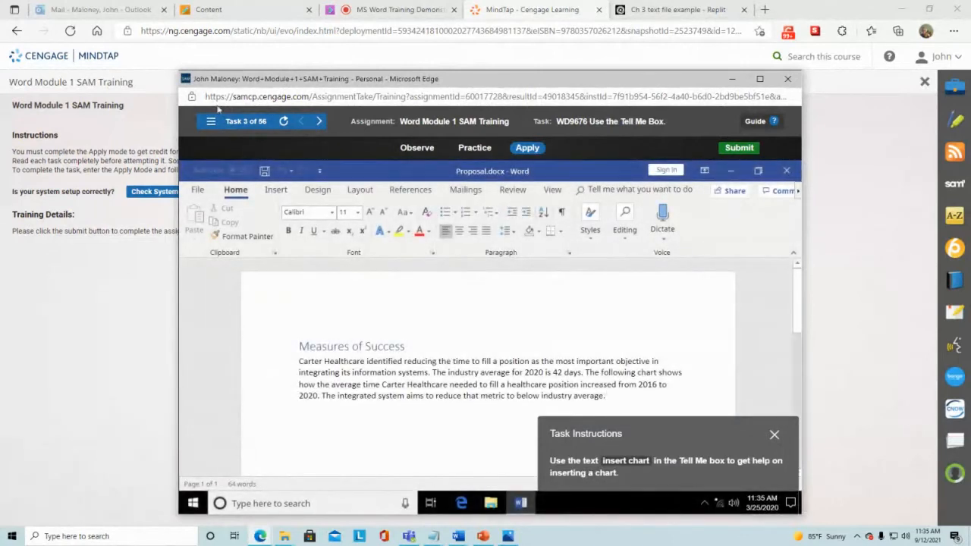
Step: Reopen task 2, Start Word, and try to solve it by creating a new Microsoft Word Document on the desktop
left_click(212, 121)
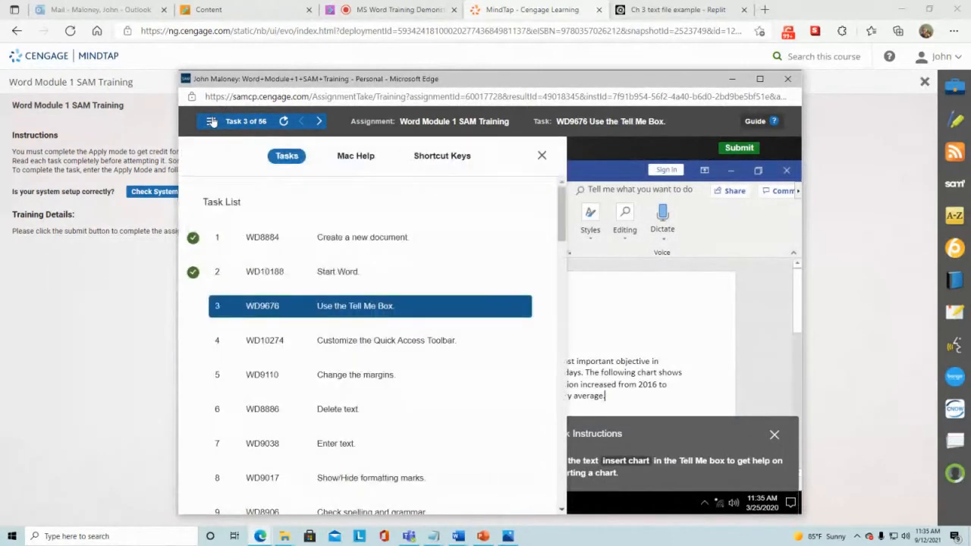
left_click(244, 273)
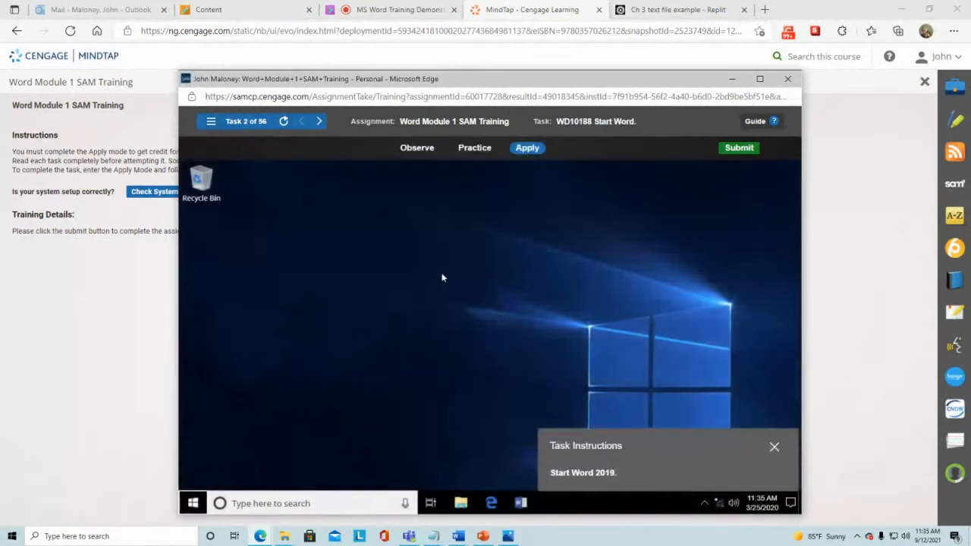
right_click(443, 278)
mouse_move(471, 389)
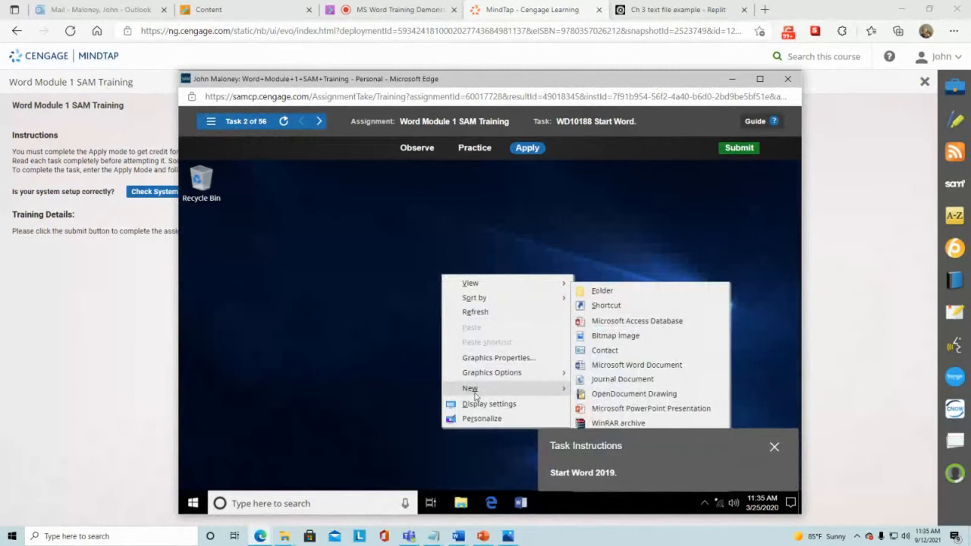
left_click(633, 367)
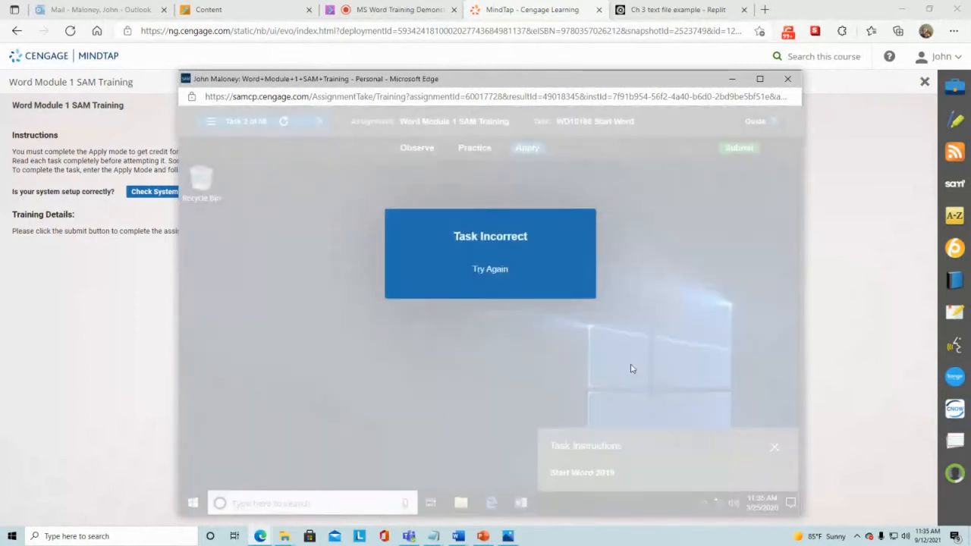
left_click(492, 268)
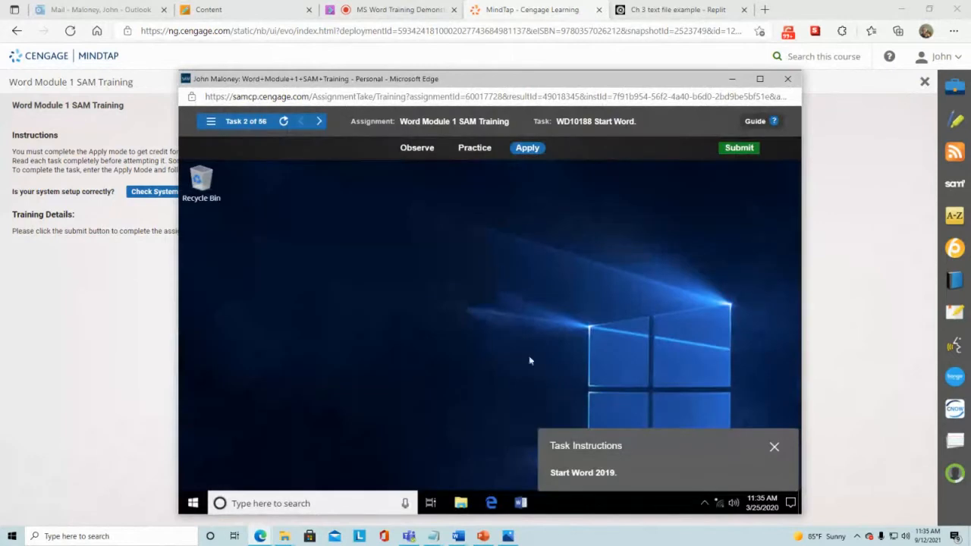
Step: Review the desktop's new-item options and the installed apps list, and start Word 2019 to complete task 2
right_click(348, 280)
mouse_move(378, 390)
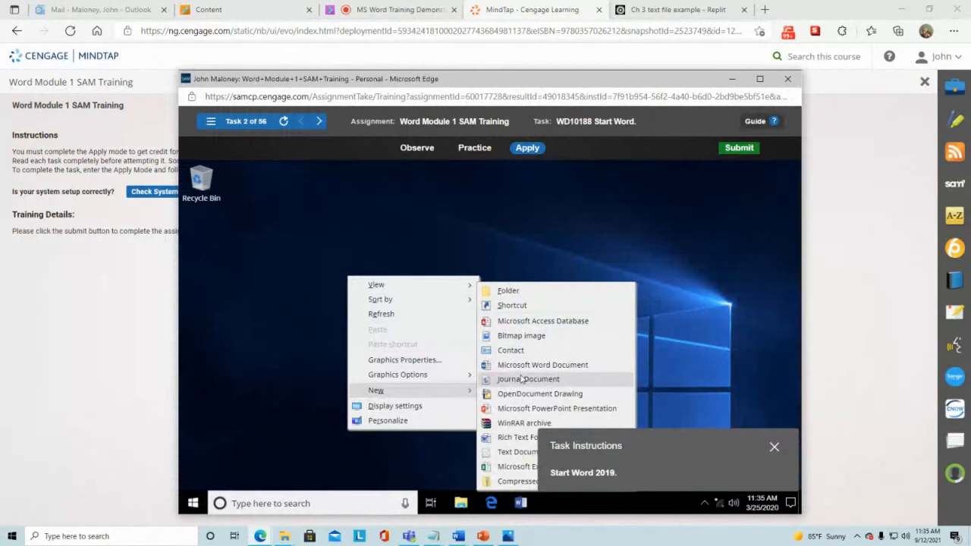
left_click(522, 377)
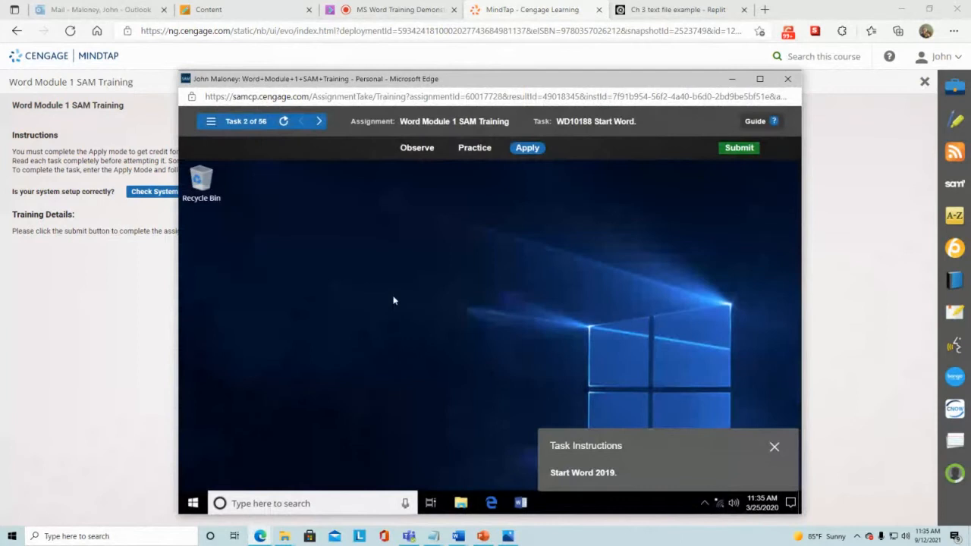
left_click(194, 503)
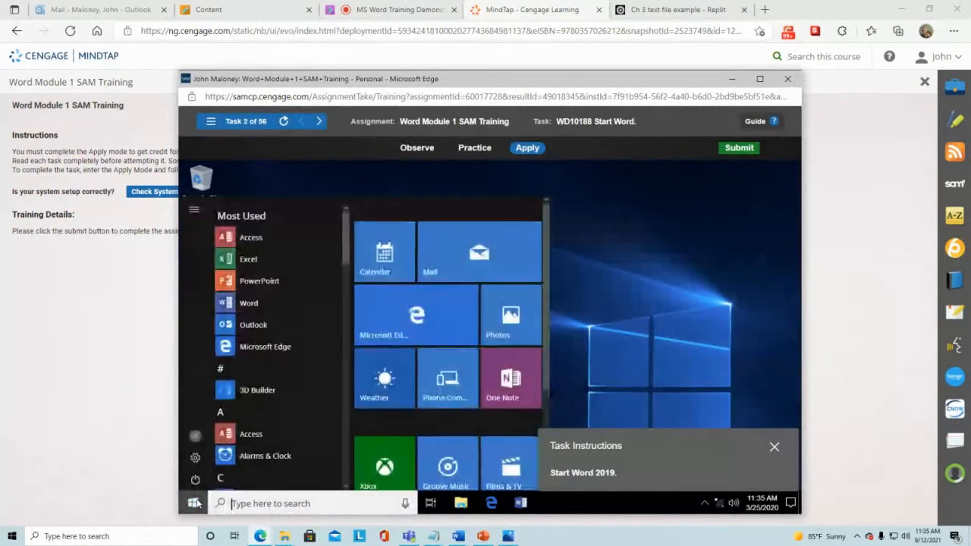
left_click(680, 241)
left_click(522, 505)
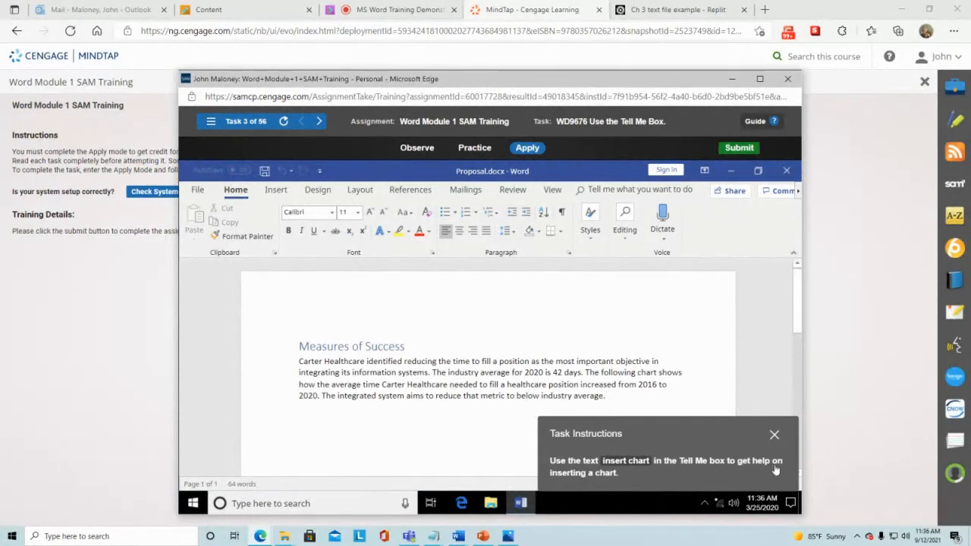
Step: Search the Tell Me box for "insert chart" and open the help topic "Add a chart to your document in Word"
left_click(277, 190)
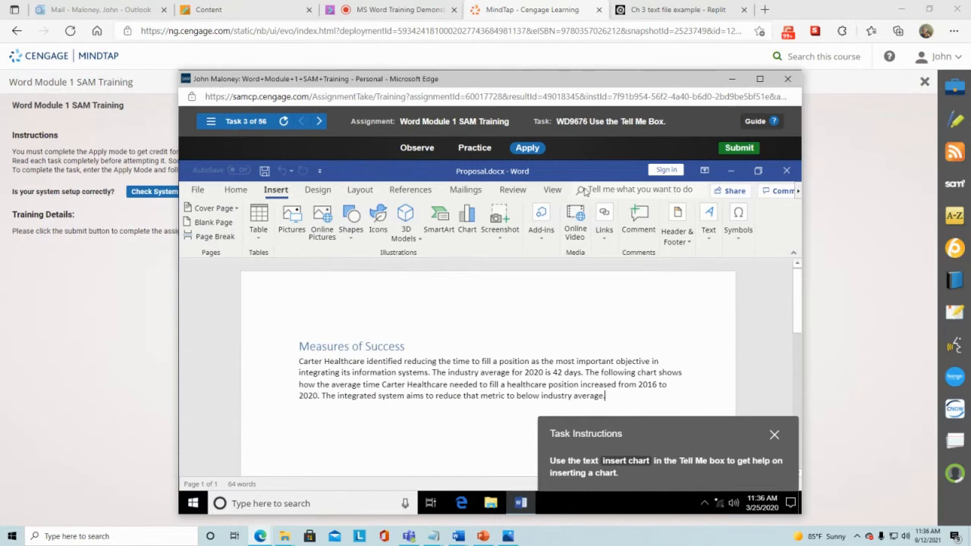
left_click(611, 189)
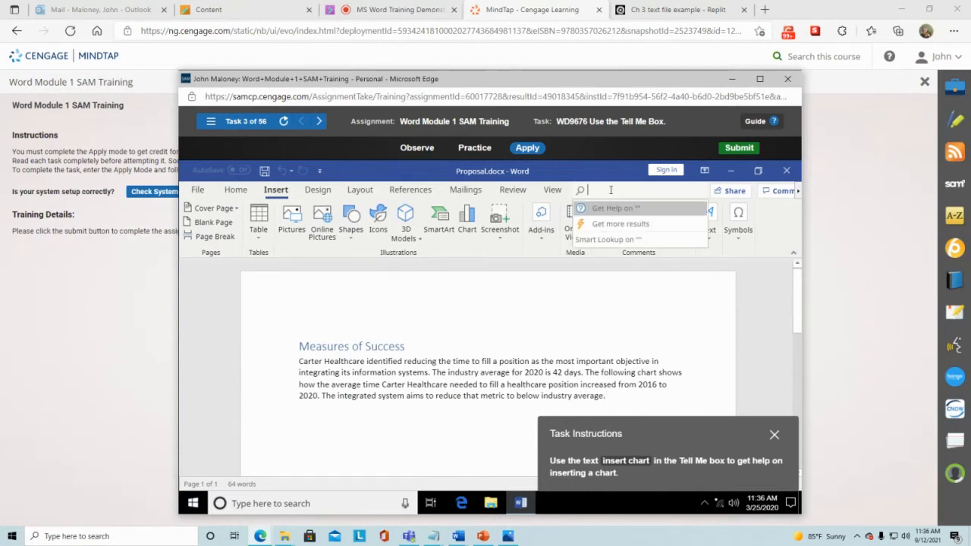
type("in")
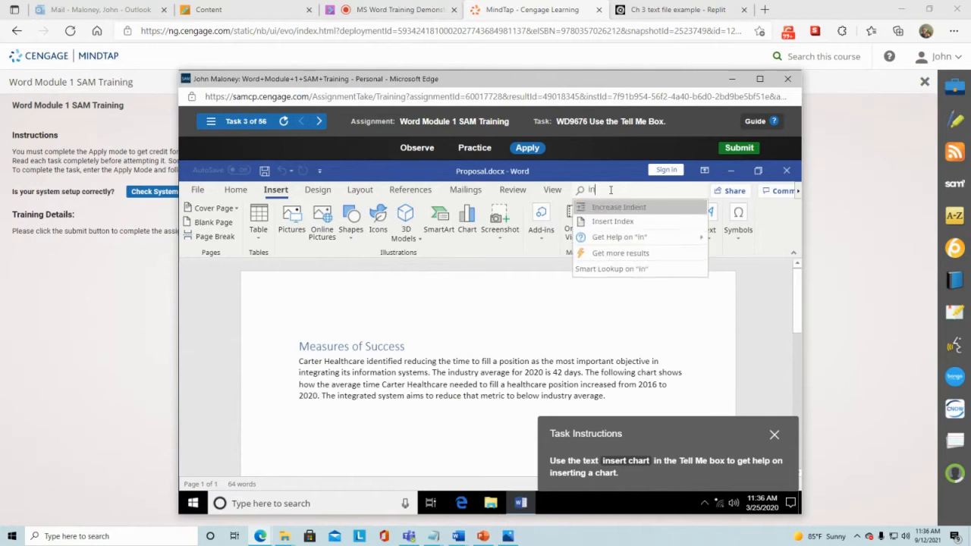
type("sert ch")
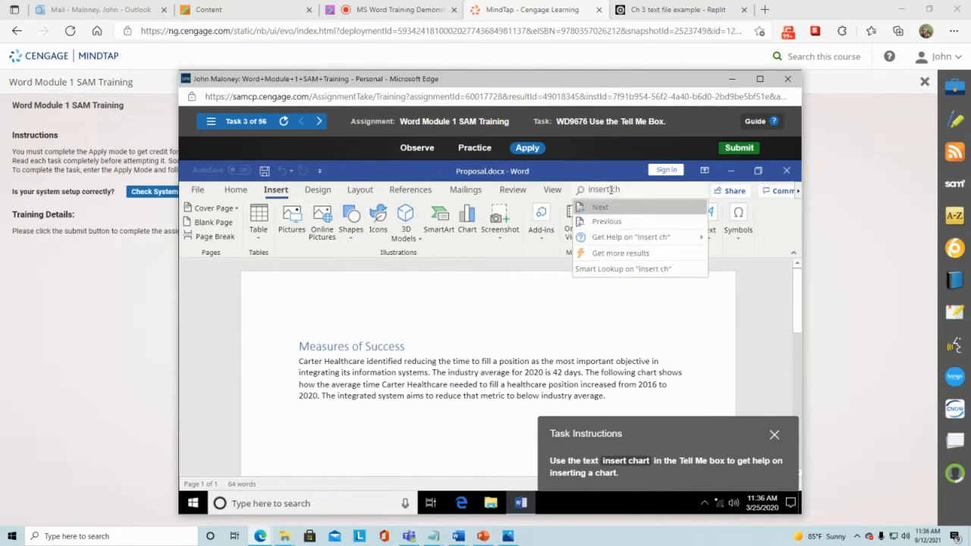
type("art")
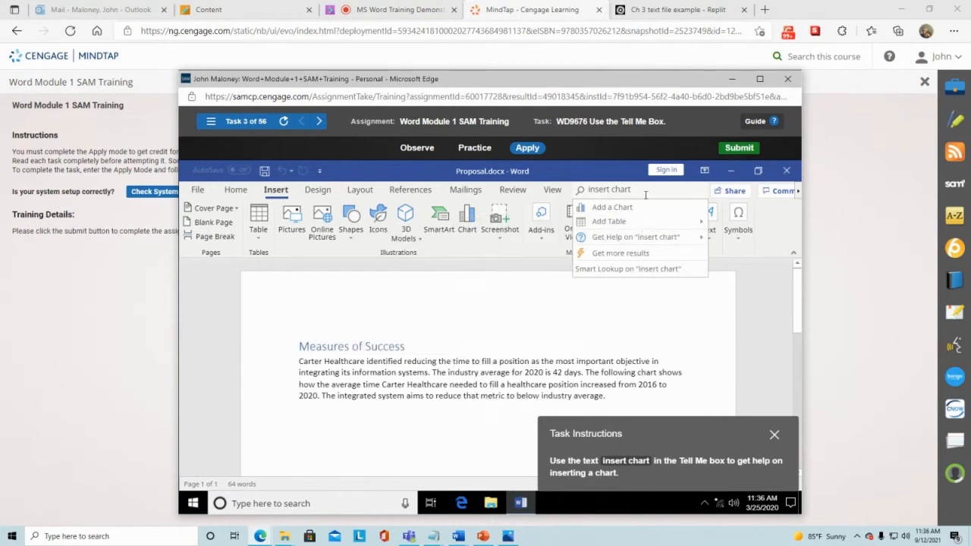
mouse_move(609, 230)
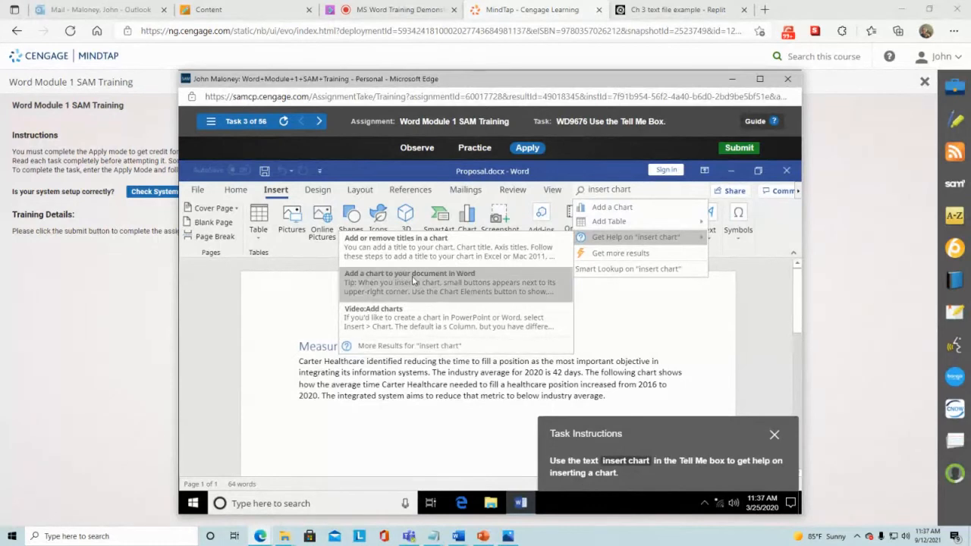
left_click(413, 280)
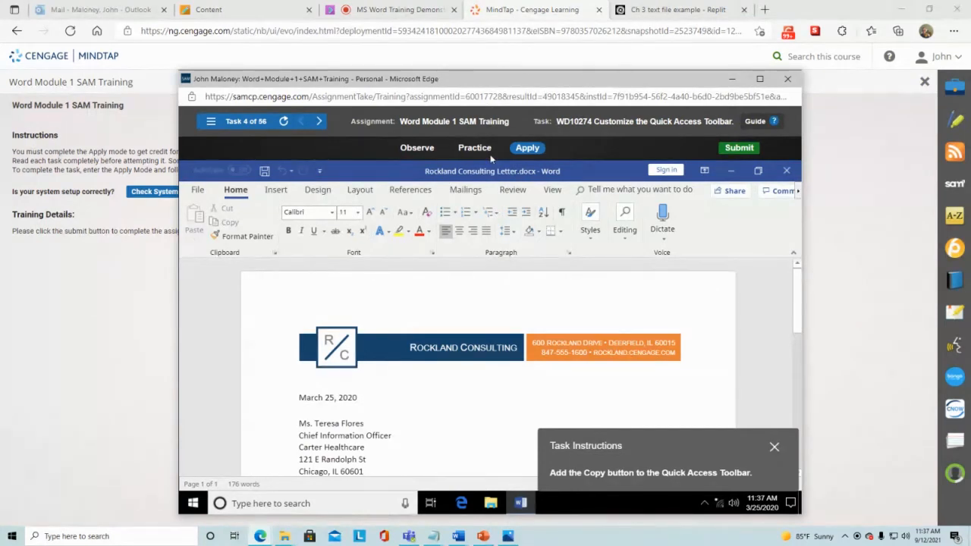
Step: Add the Copy command from Popular Commands to the Quick Access Toolbar
left_click(320, 173)
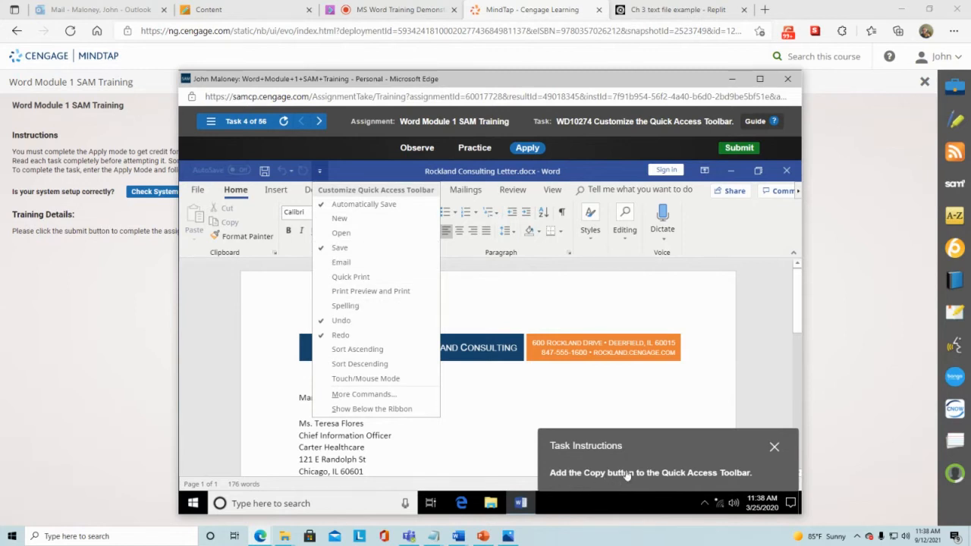
left_click(368, 395)
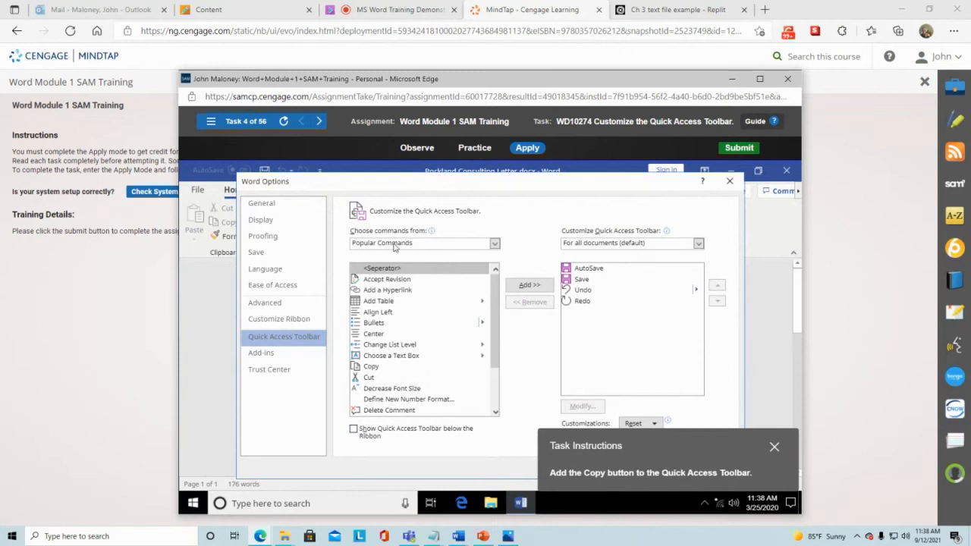
left_click(377, 368)
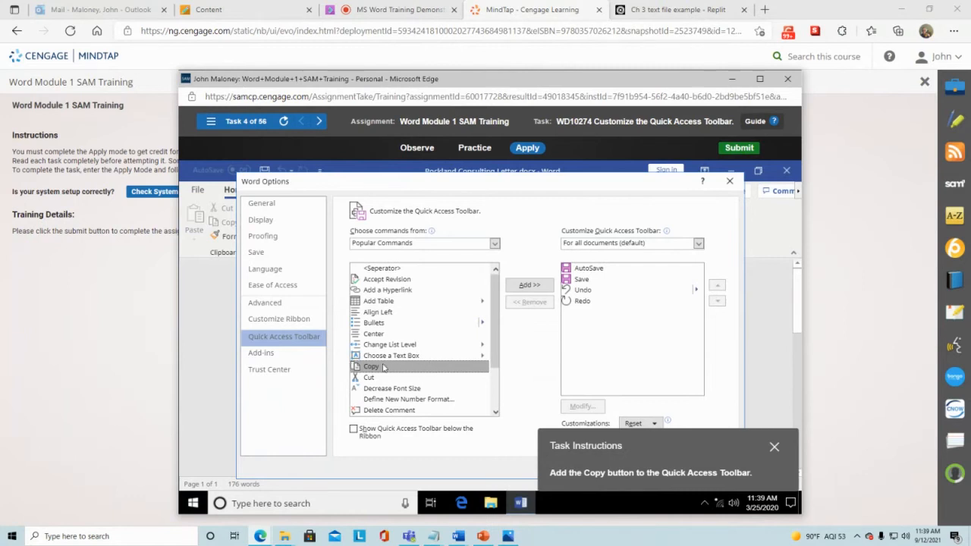
left_click(526, 286)
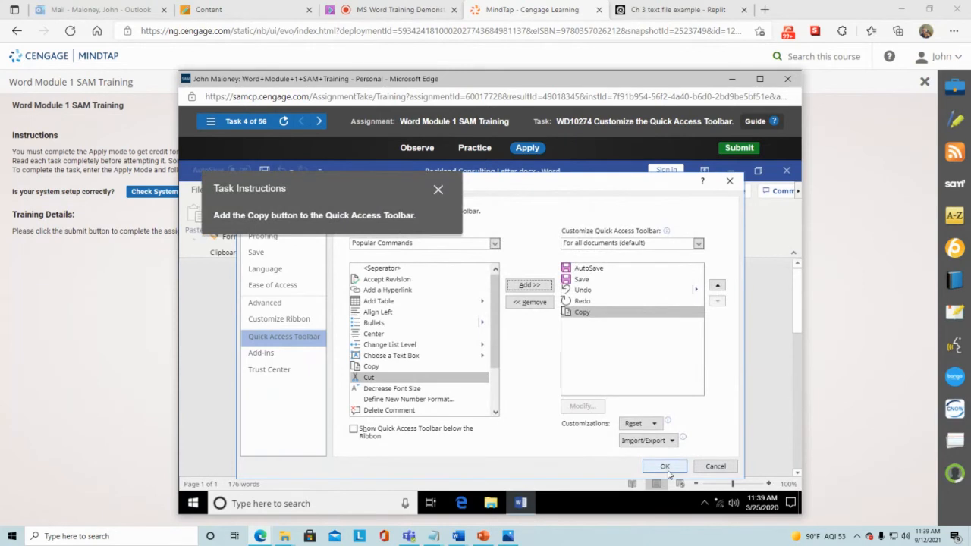
left_click(667, 469)
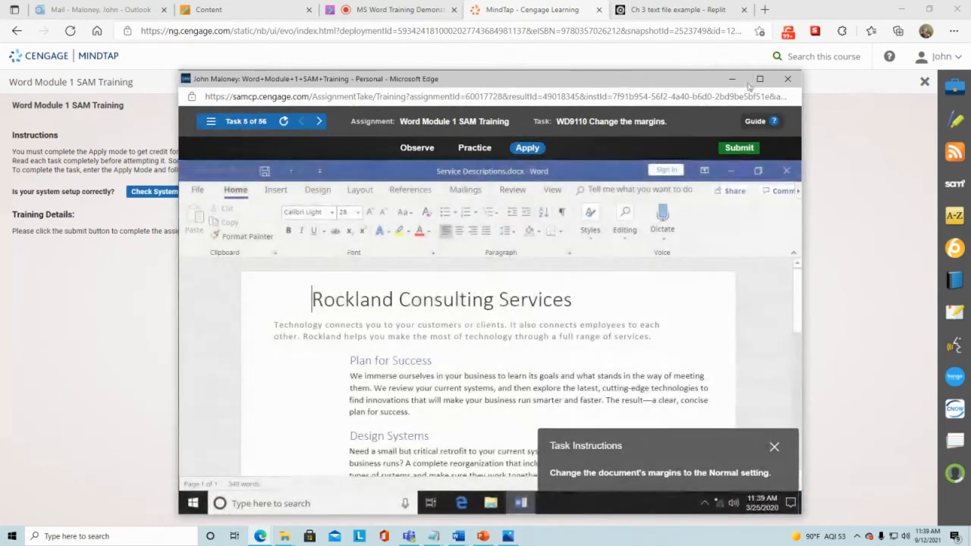
Step: Exit the Word Module 1 SAM Training and open the Word Module 2 SAM Training activity from the course list
left_click(794, 86)
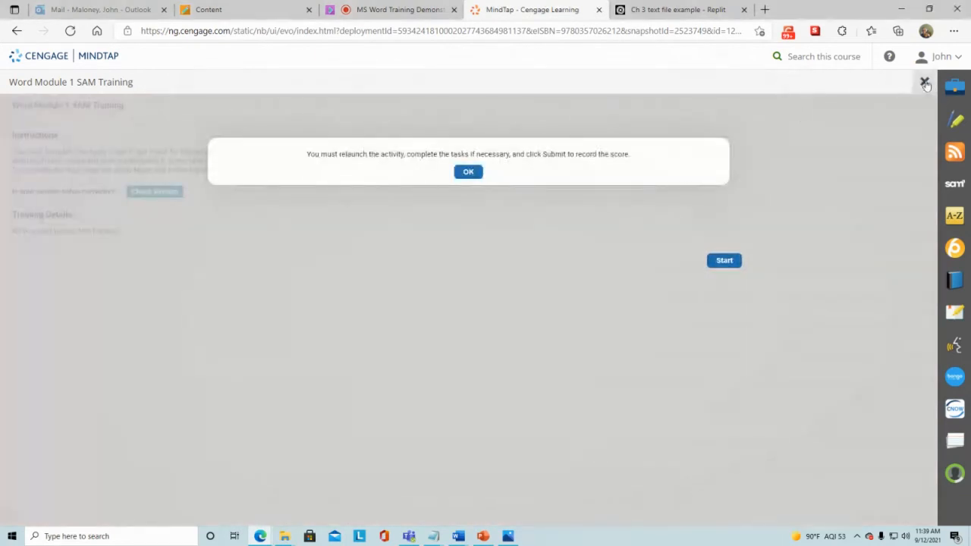
left_click(926, 82)
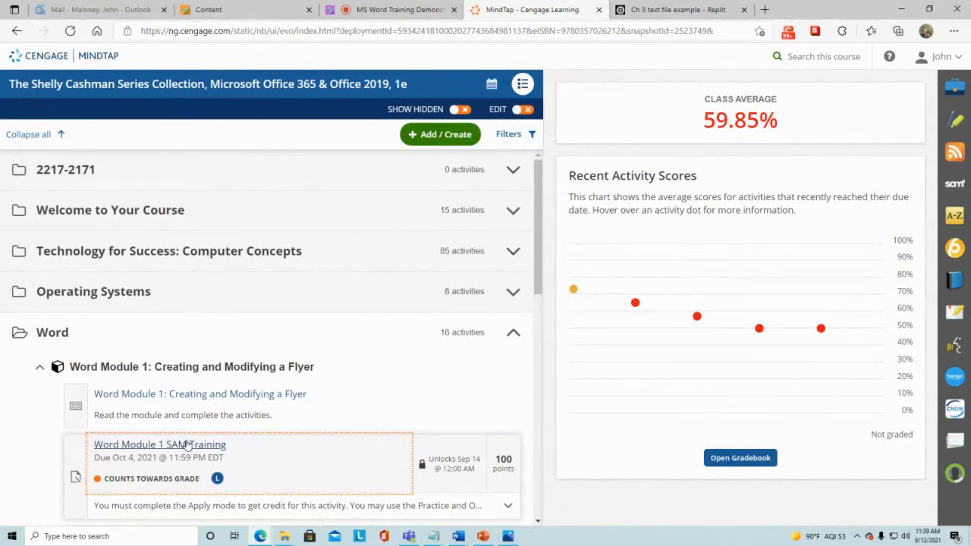
scroll(187, 445, "down", 5)
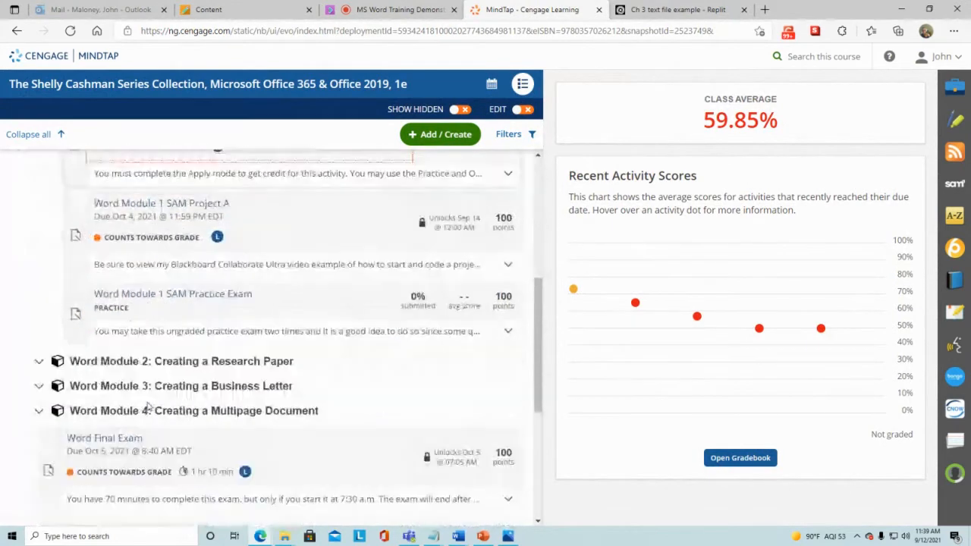
left_click(174, 356)
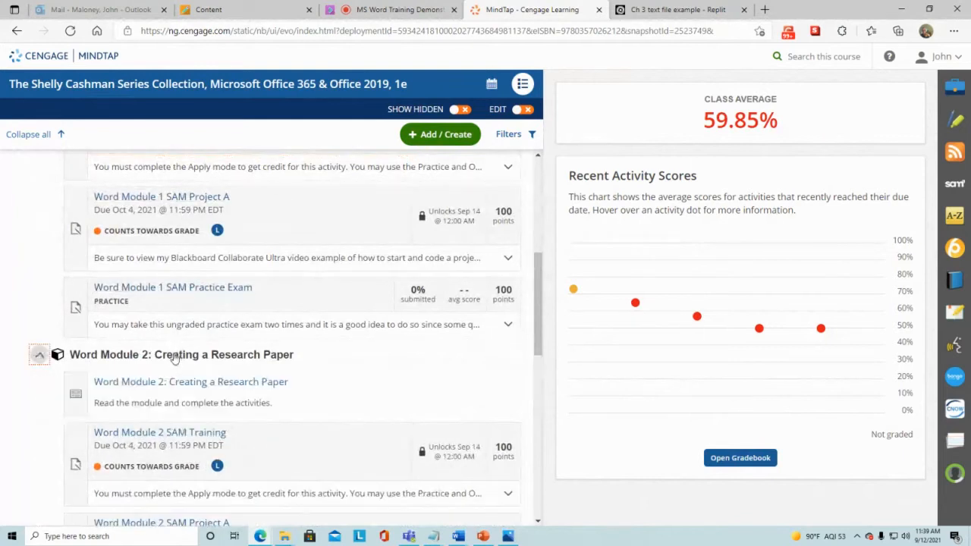
left_click(188, 434)
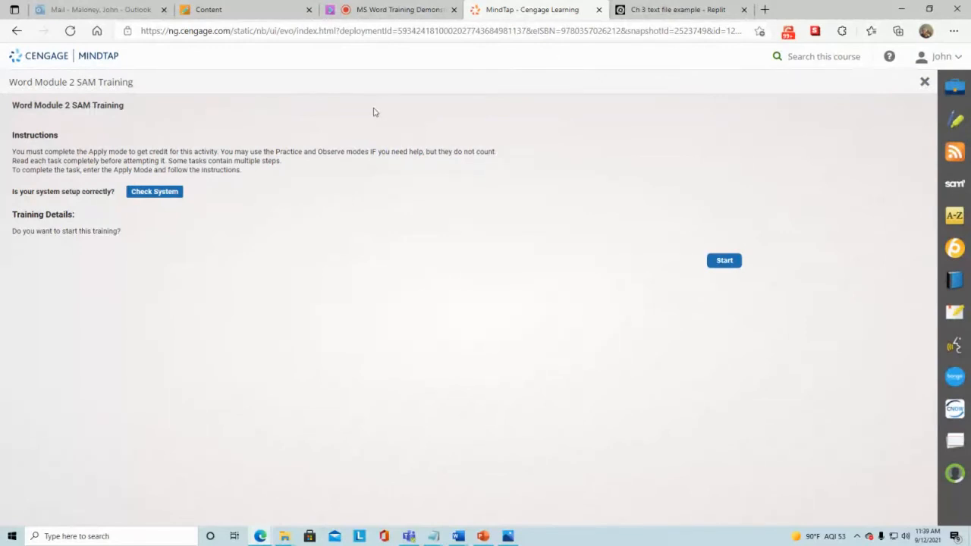
left_click(727, 263)
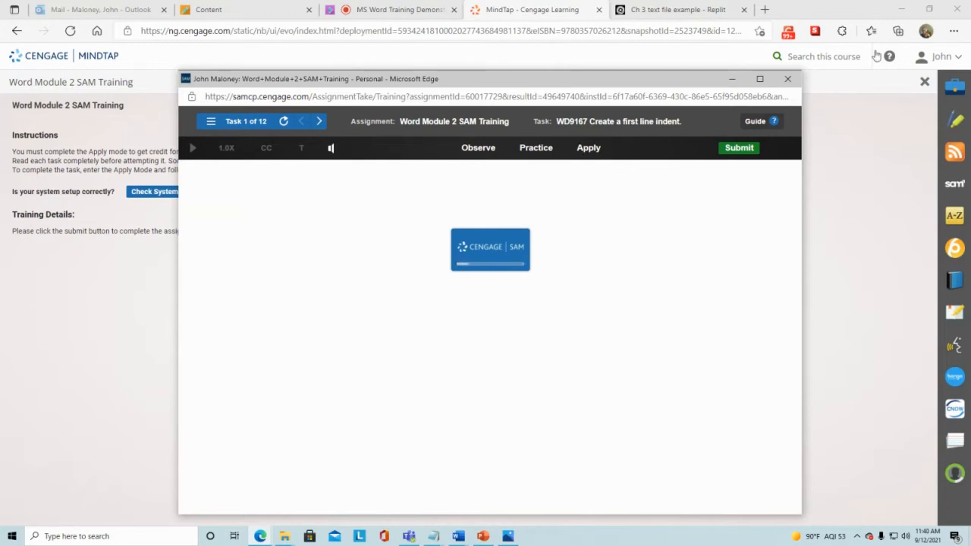
left_click(786, 81)
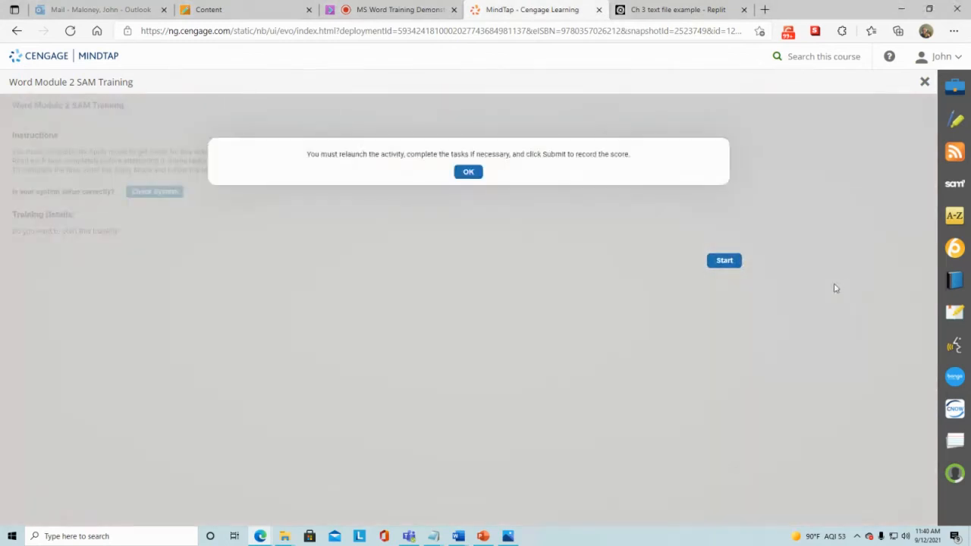
left_click(467, 173)
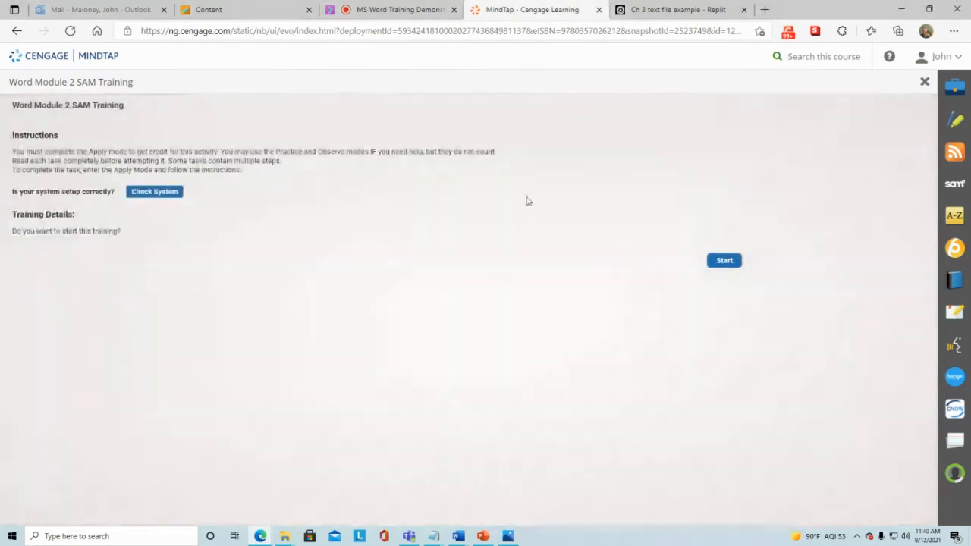
Step: Start the Word Module 2 training and create a 0.5" first line indent in the first body paragraph with the ruler
left_click(725, 262)
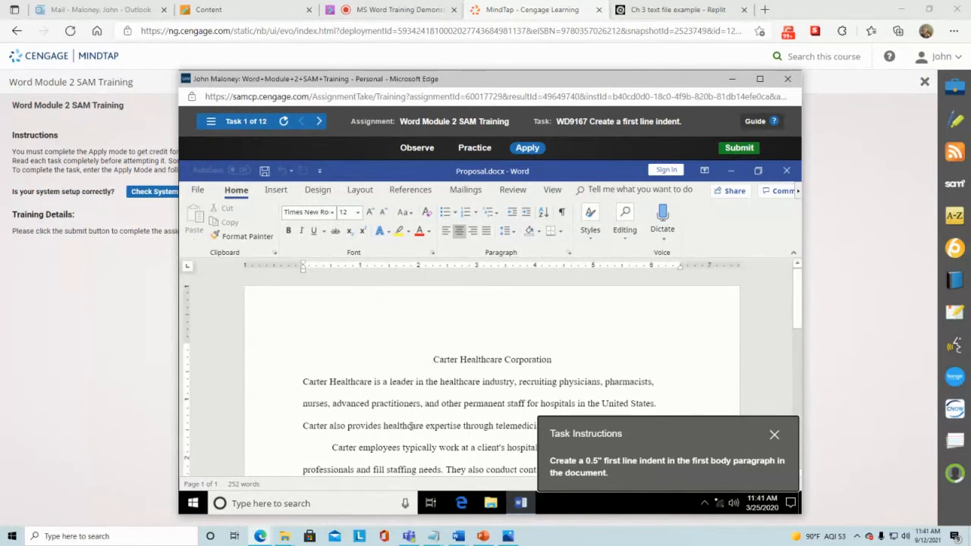
left_click(303, 381)
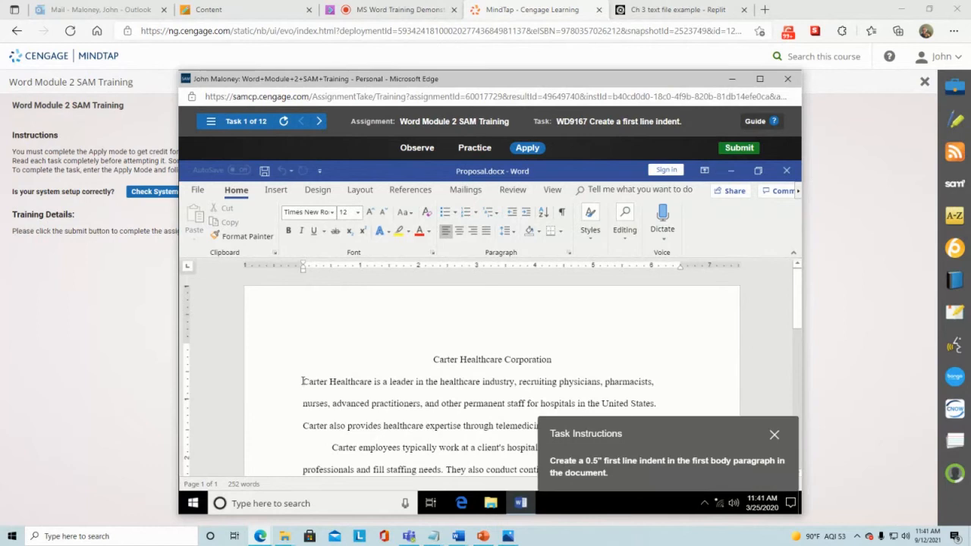
left_click(467, 360)
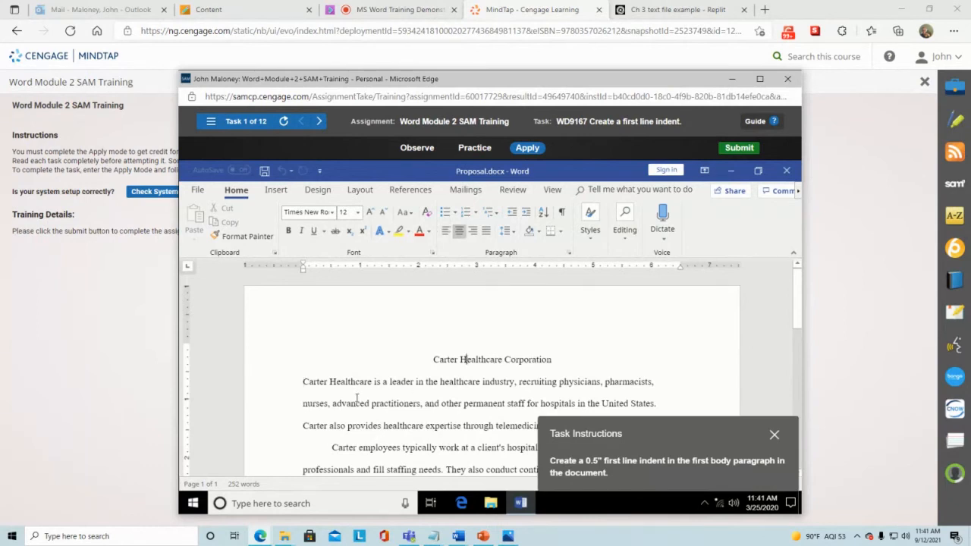
left_click(303, 382)
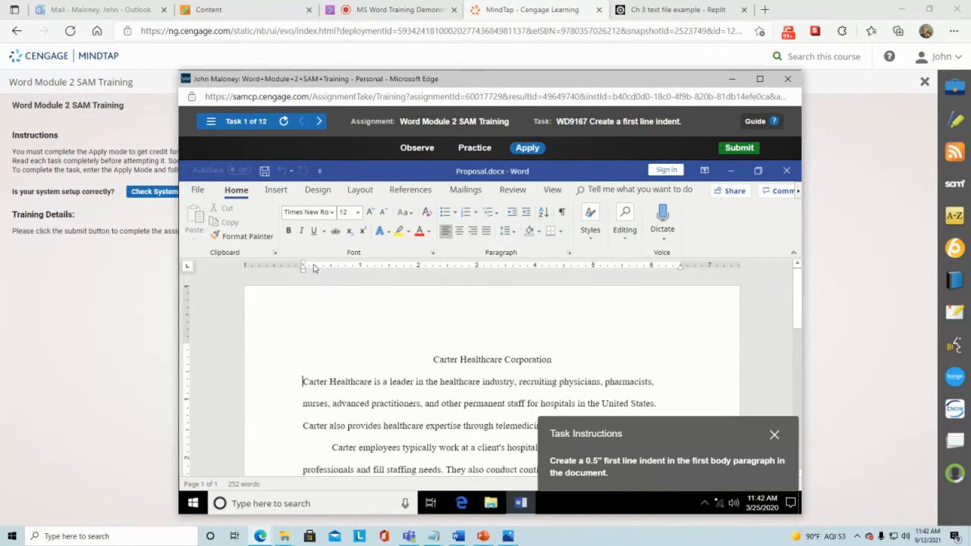
left_click_drag(305, 266, 331, 265)
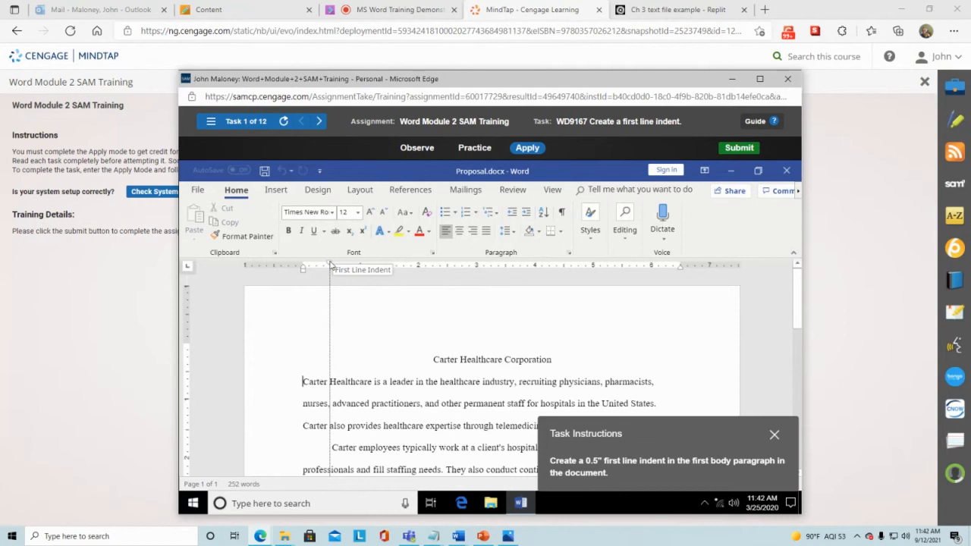
left_click_drag(330, 265, 330, 266)
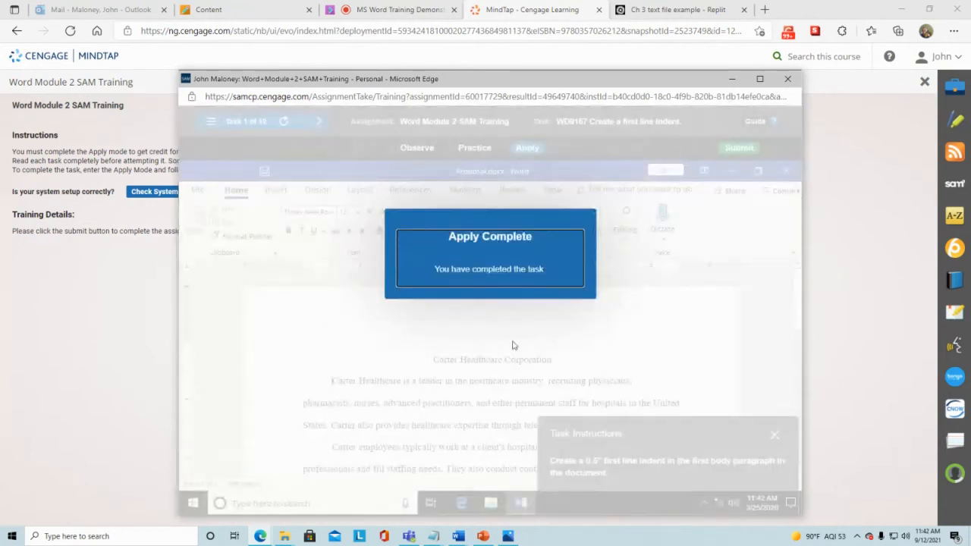
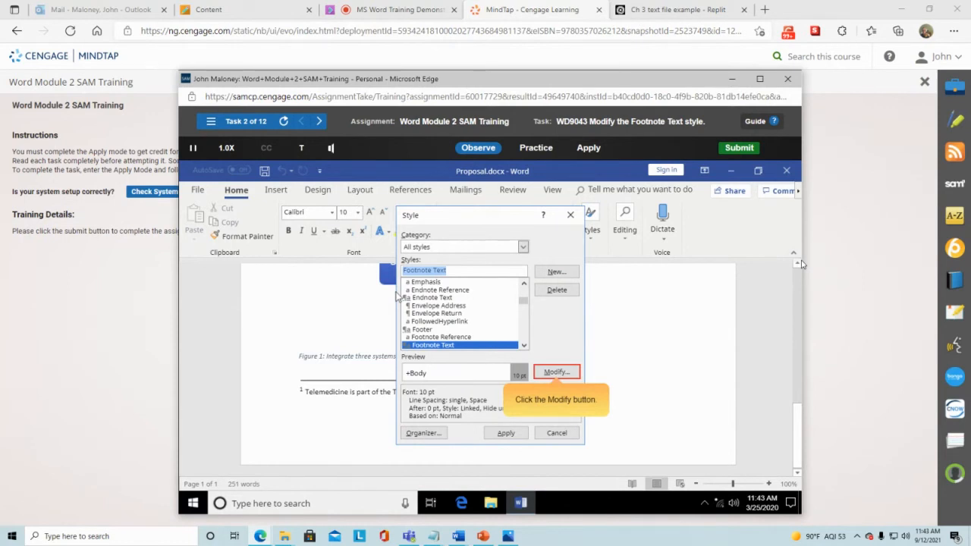
Step: Modify the Footnote Text style to use font size 12 and double line spacing
left_click(556, 373)
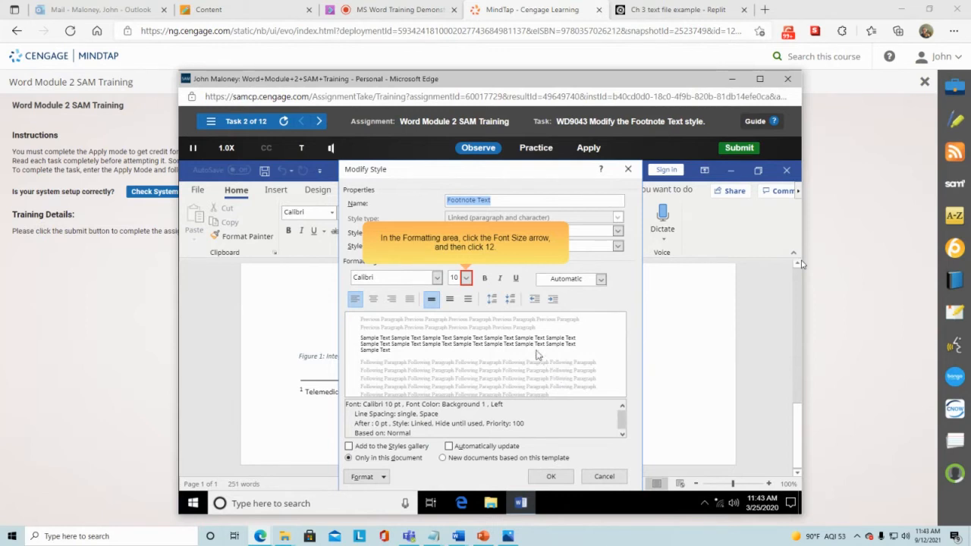
left_click(467, 279)
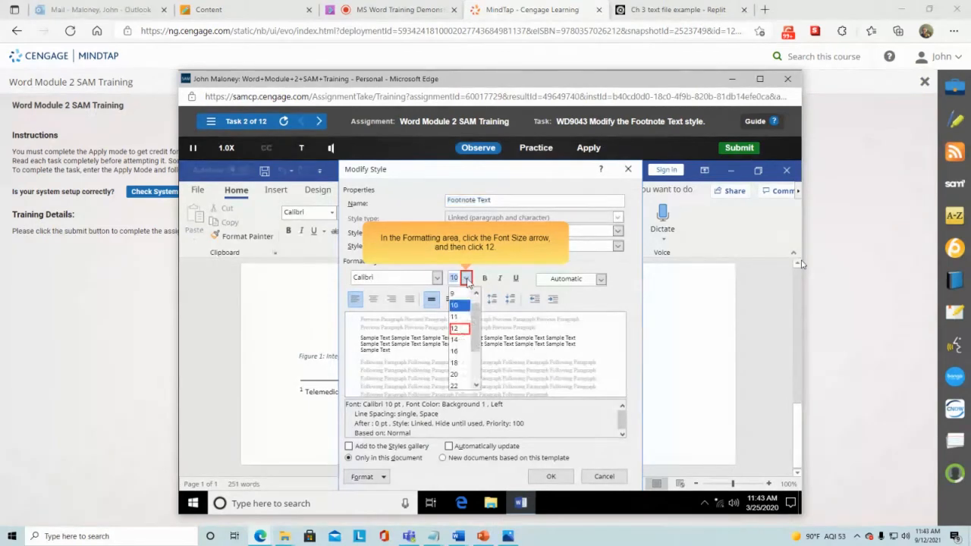
left_click(460, 331)
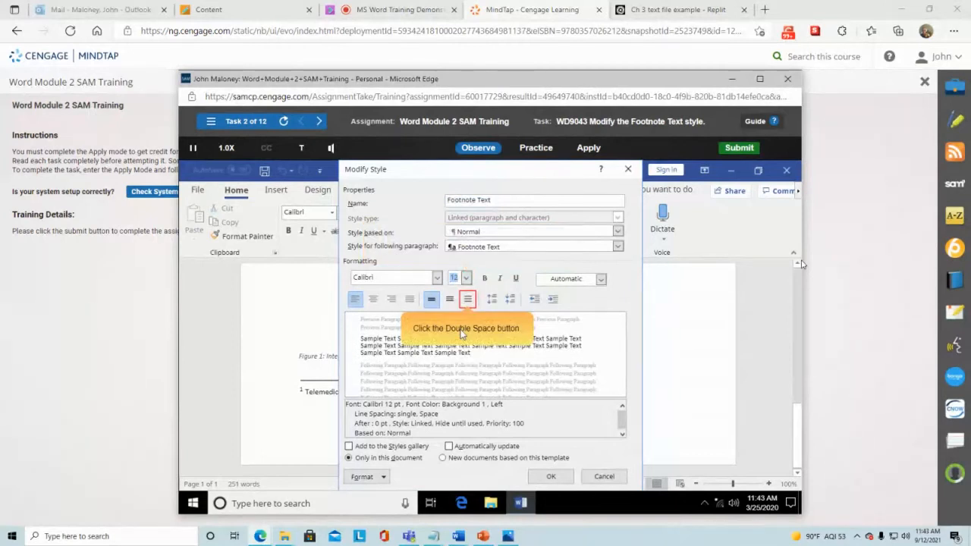
left_click(468, 300)
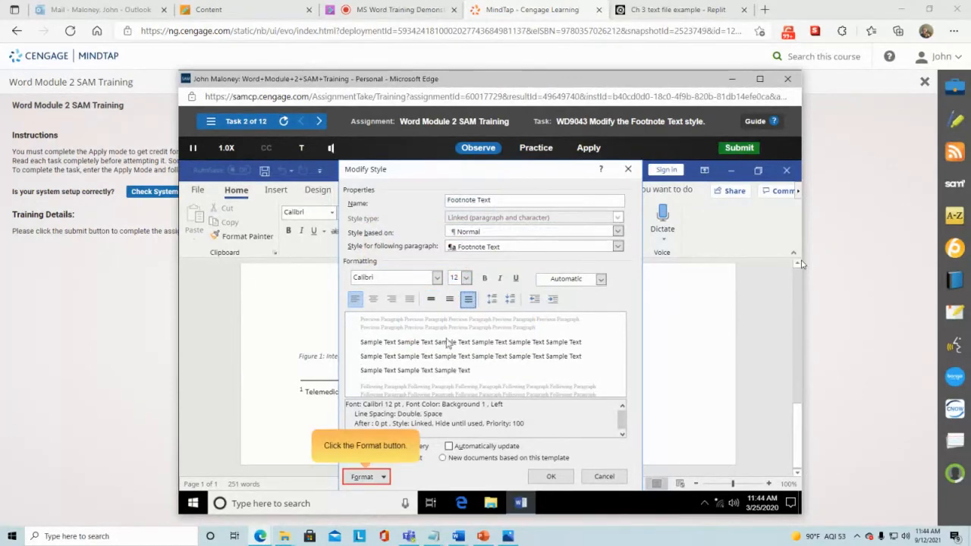
Step: Set a 0.5" first line indent in the Footnote Text style's paragraph format
left_click(364, 477)
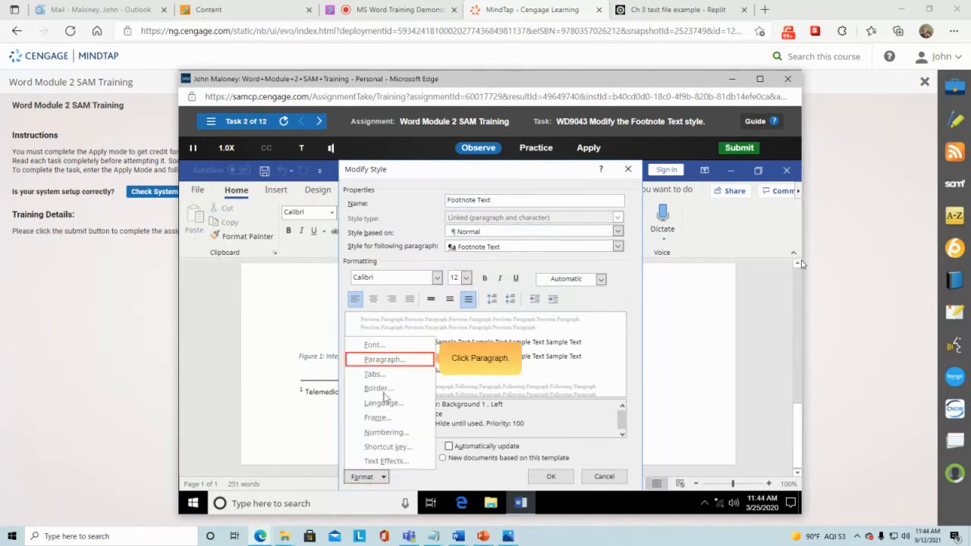
left_click(391, 362)
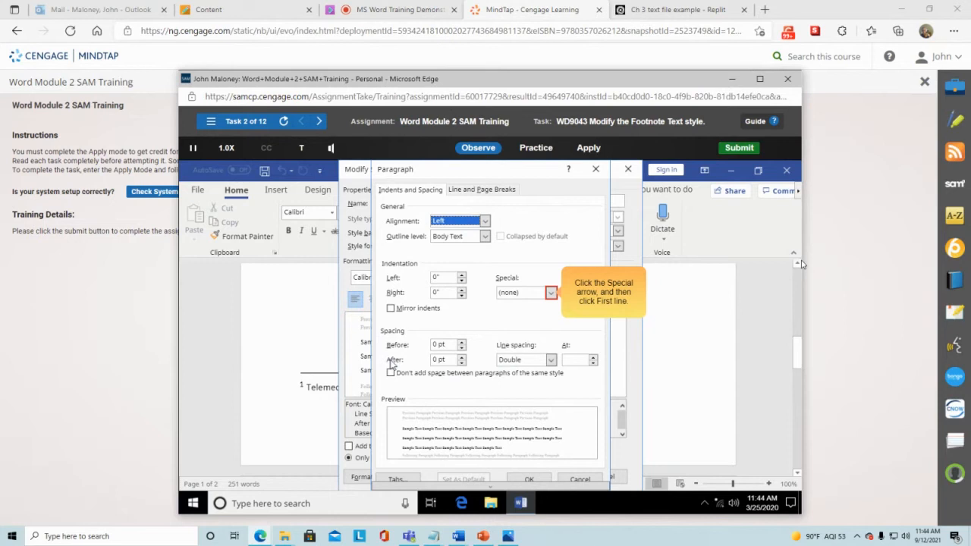
left_click(552, 293)
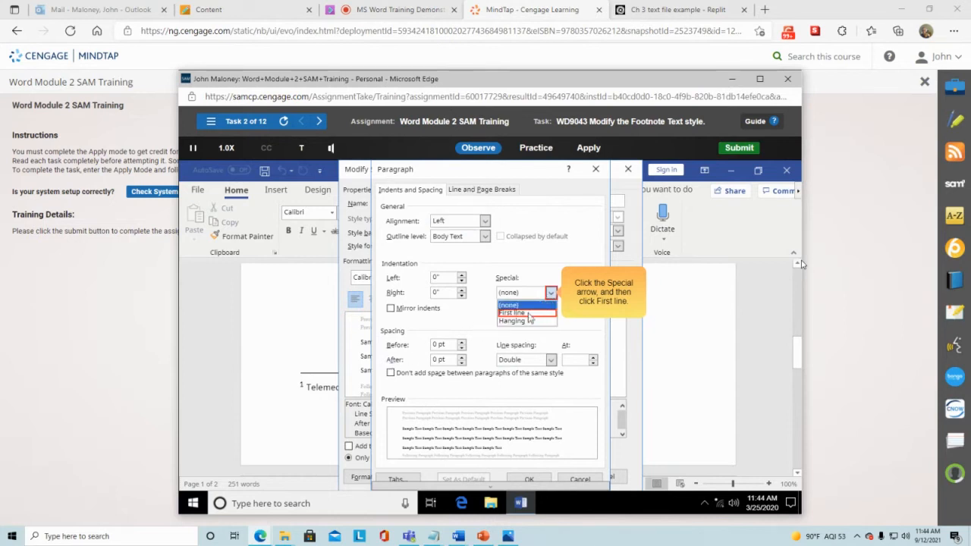
left_click(528, 313)
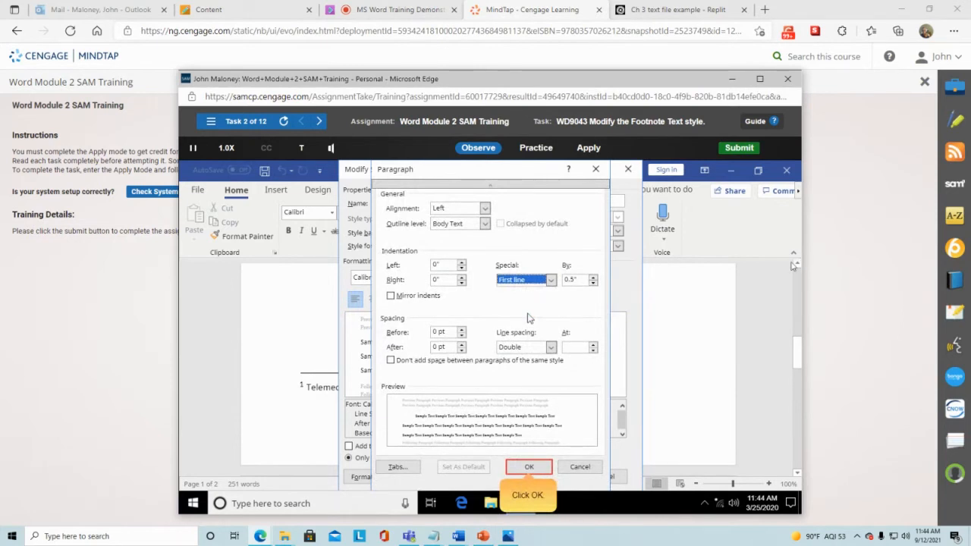
left_click(530, 468)
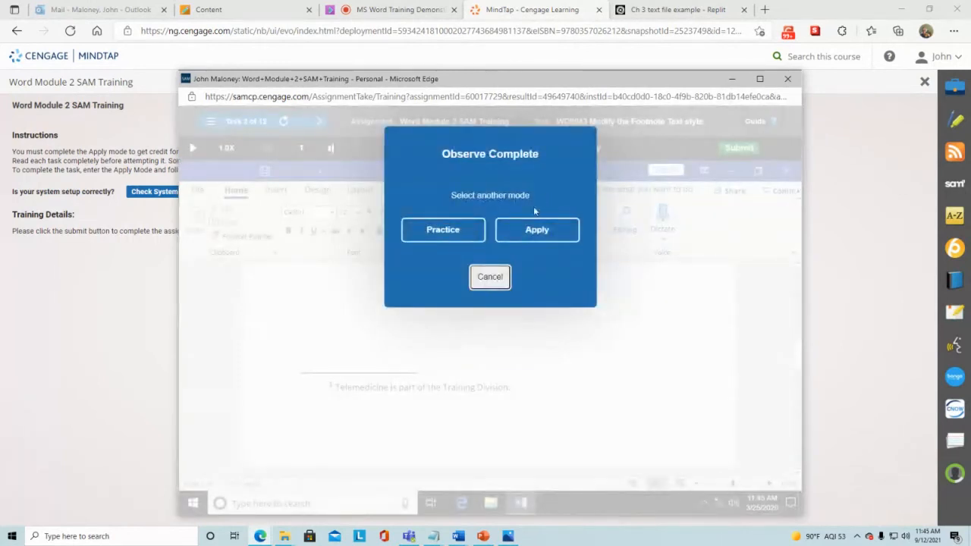
Step: Switch the task to Apply mode and open the Footnote Text style for modification from the Telemedicine footnote, moving the instructions aside
left_click(561, 236)
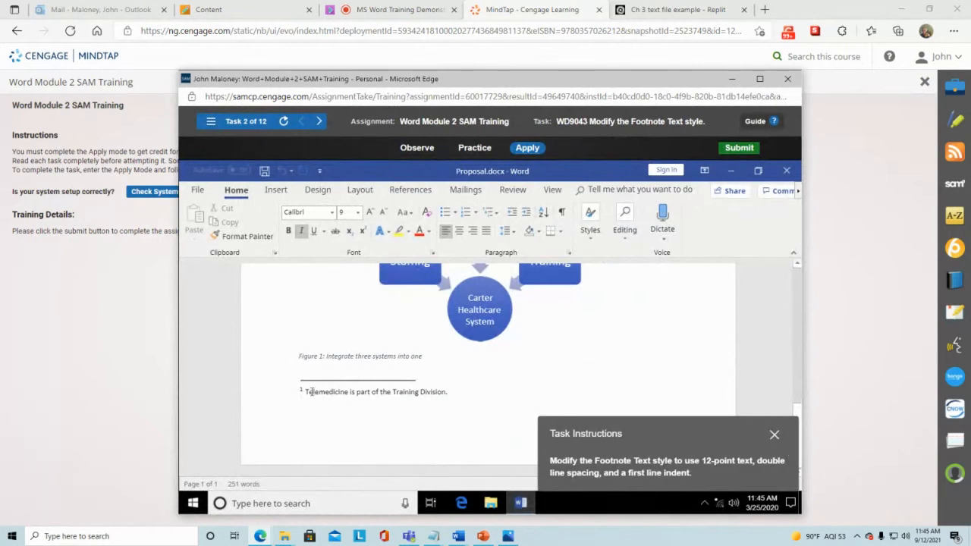
left_click_drag(307, 391, 449, 393)
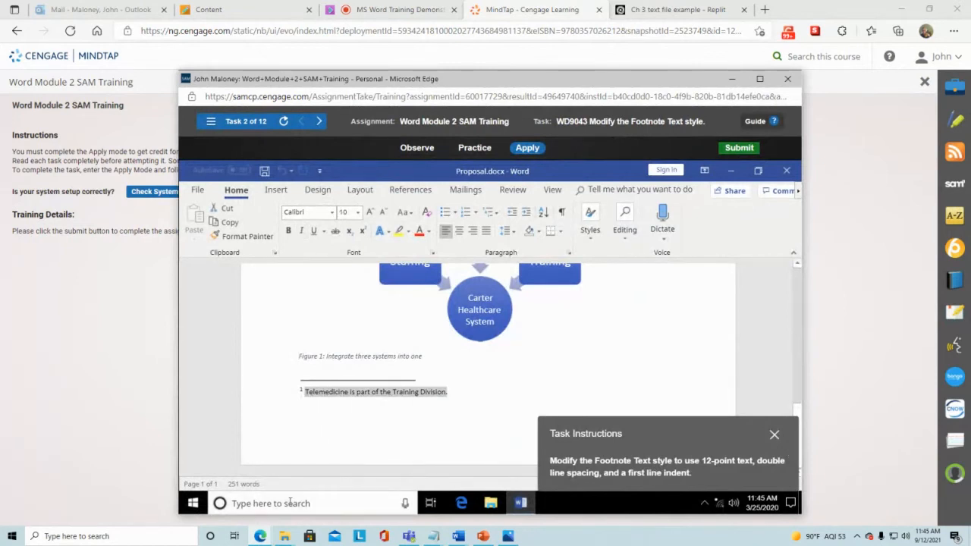
right_click(359, 395)
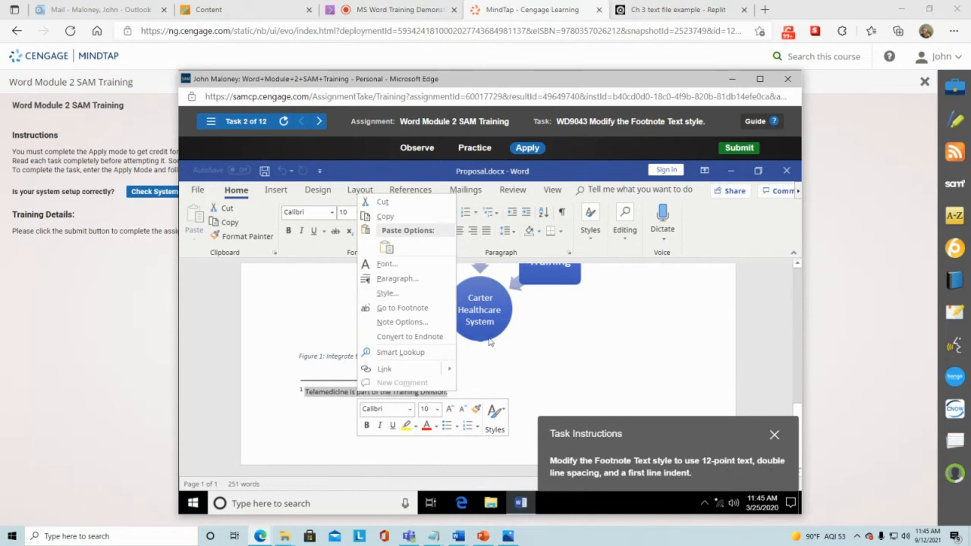
left_click(399, 303)
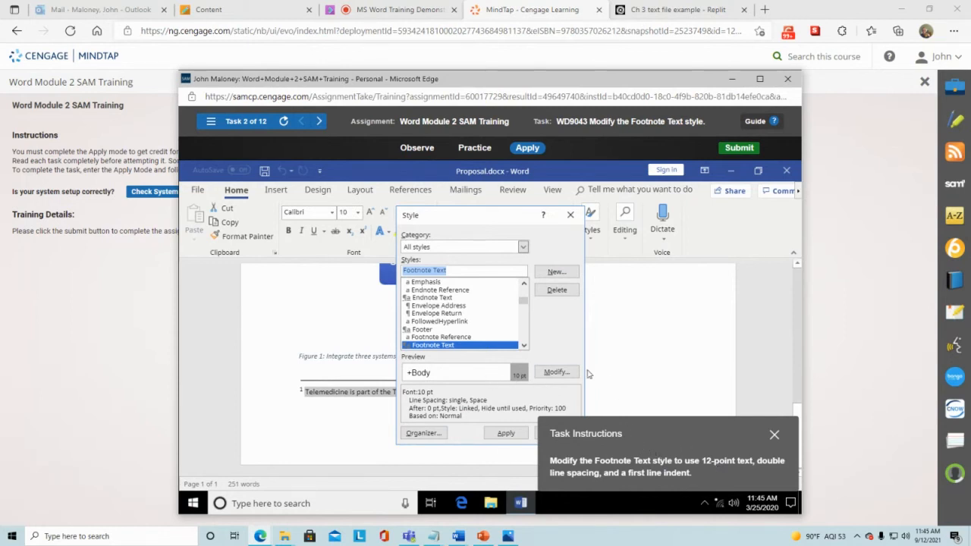
left_click_drag(702, 434, 249, 167)
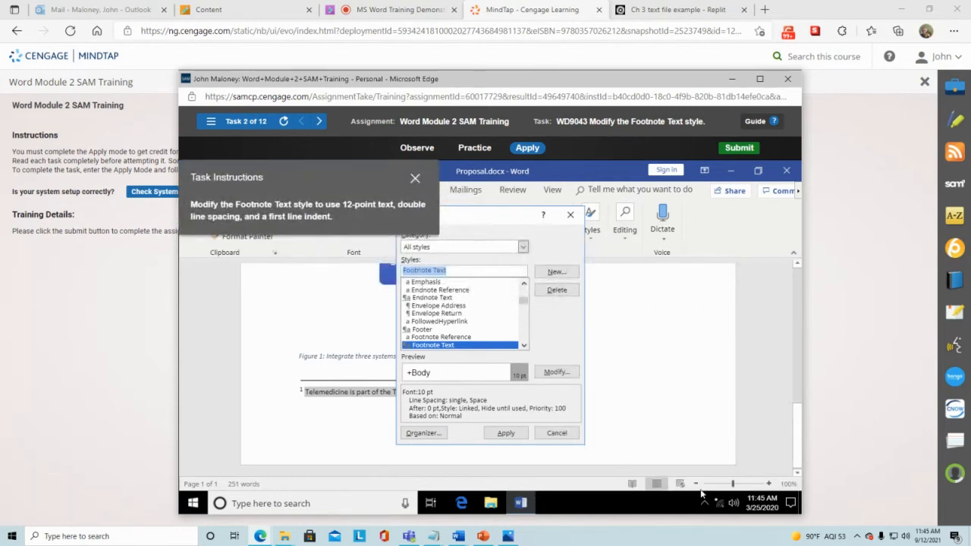
left_click_drag(499, 217, 547, 216)
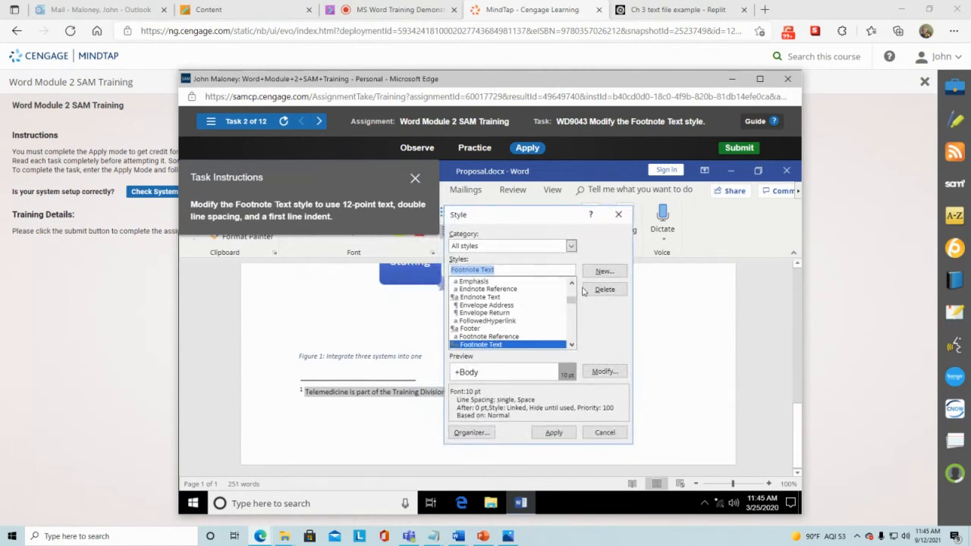
left_click(604, 372)
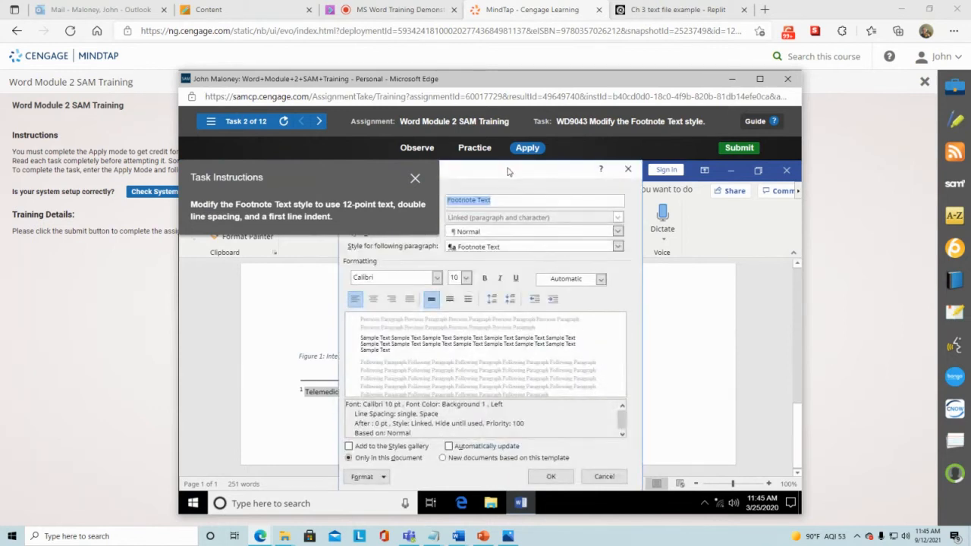
left_click_drag(509, 170, 605, 221)
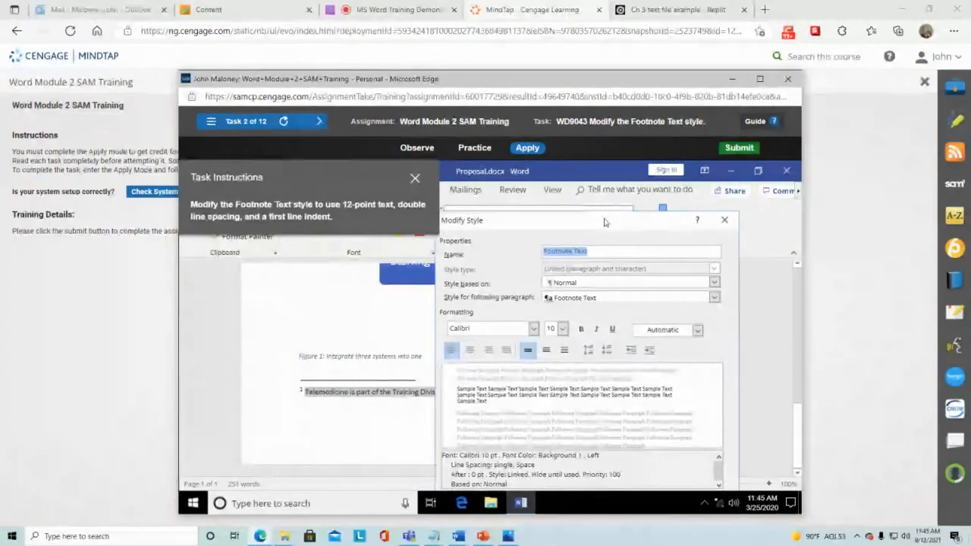
Step: Set the Footnote Text style to font size 12 and double line spacing
left_click(563, 329)
left_click(552, 378)
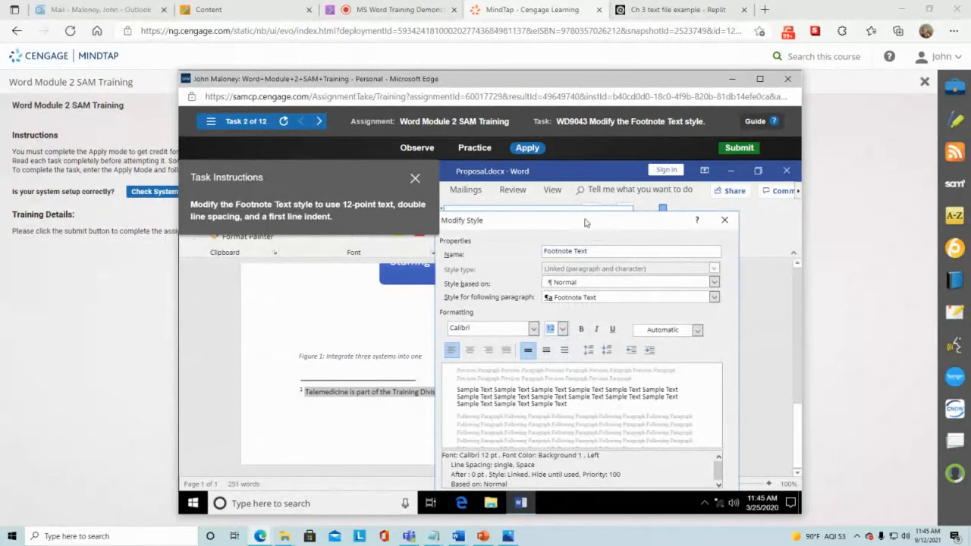
left_click_drag(585, 223, 586, 192)
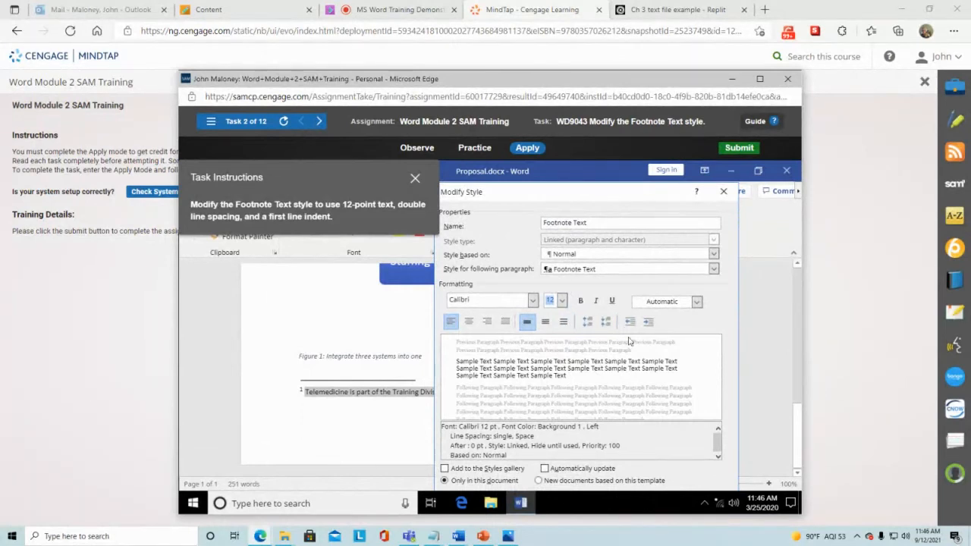
left_click(697, 302)
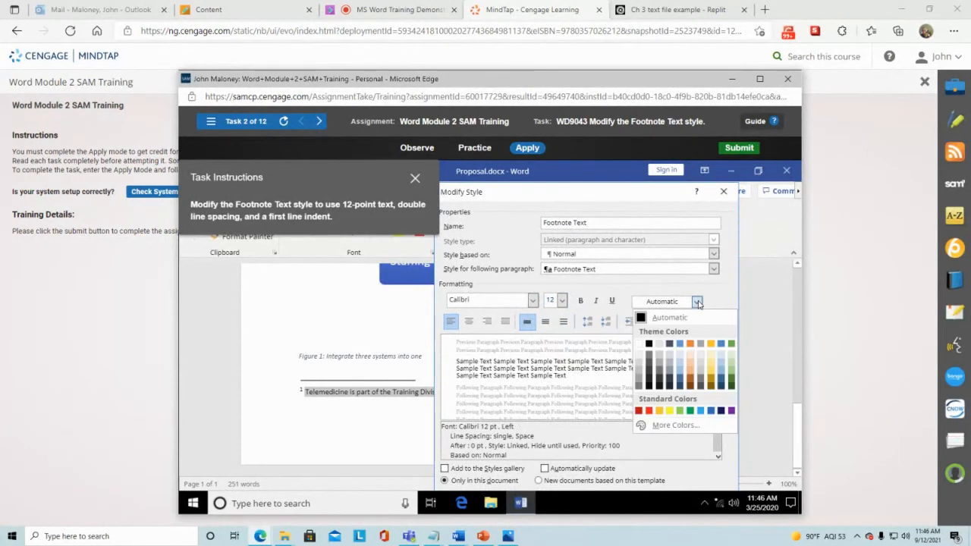
left_click(697, 302)
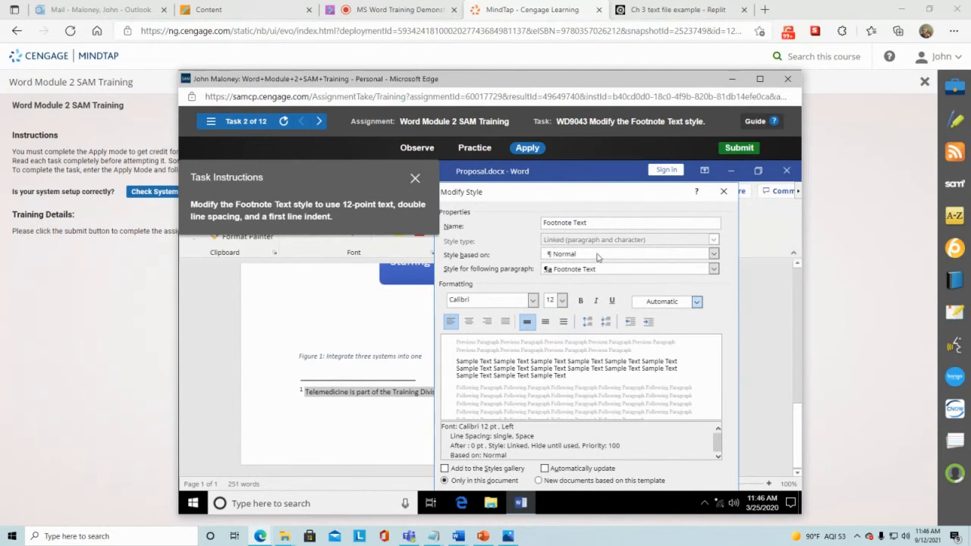
left_click(565, 323)
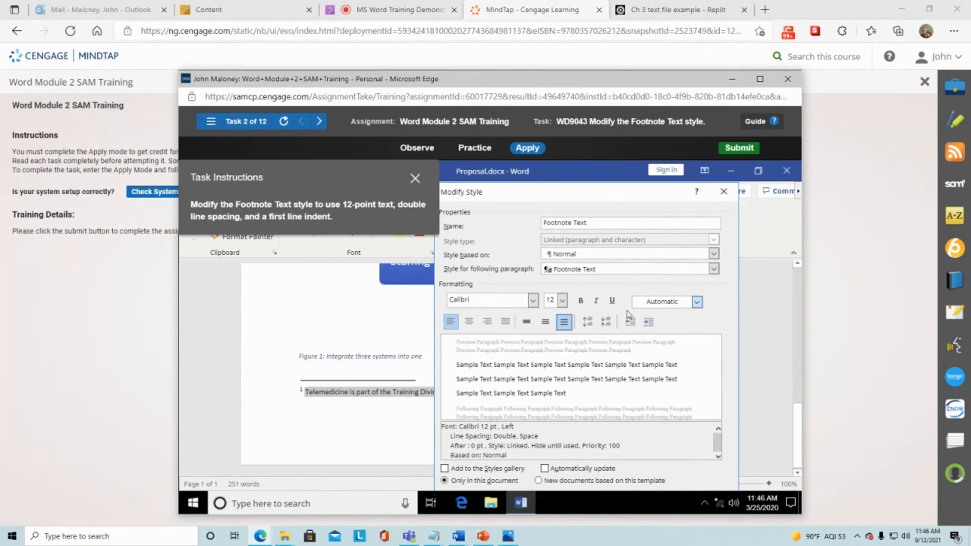
Step: Look through the base style list and the font color choices for a first line indent option
left_click(713, 254)
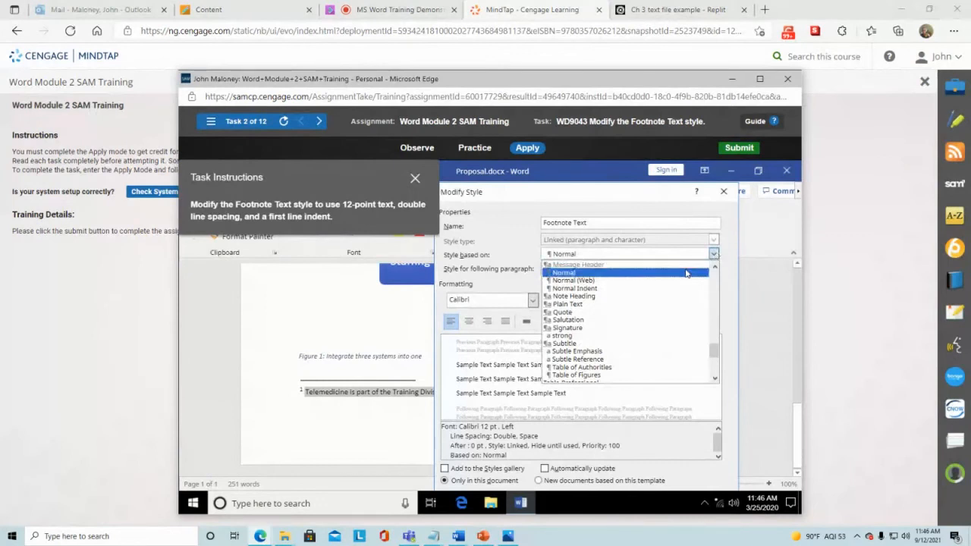
scroll(677, 302, "down", 1)
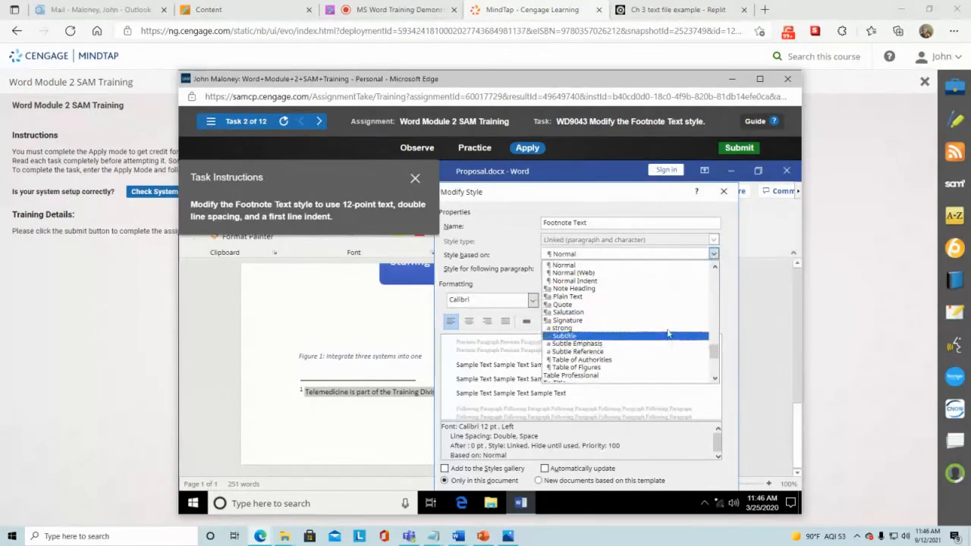
scroll(670, 334, "down", 5)
scroll(666, 323, "down", 2)
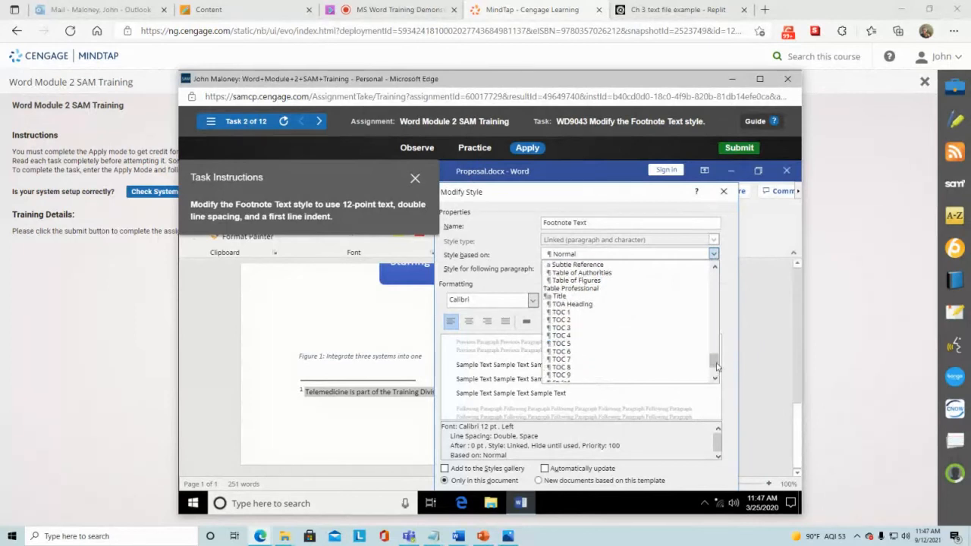
scroll(717, 380, "down", 2)
left_click_drag(716, 368, 717, 255)
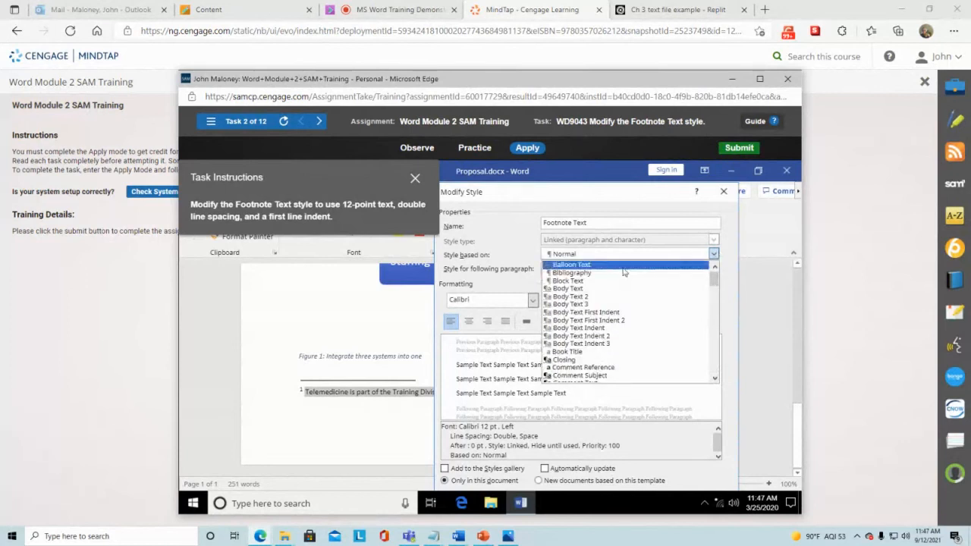
left_click(665, 210)
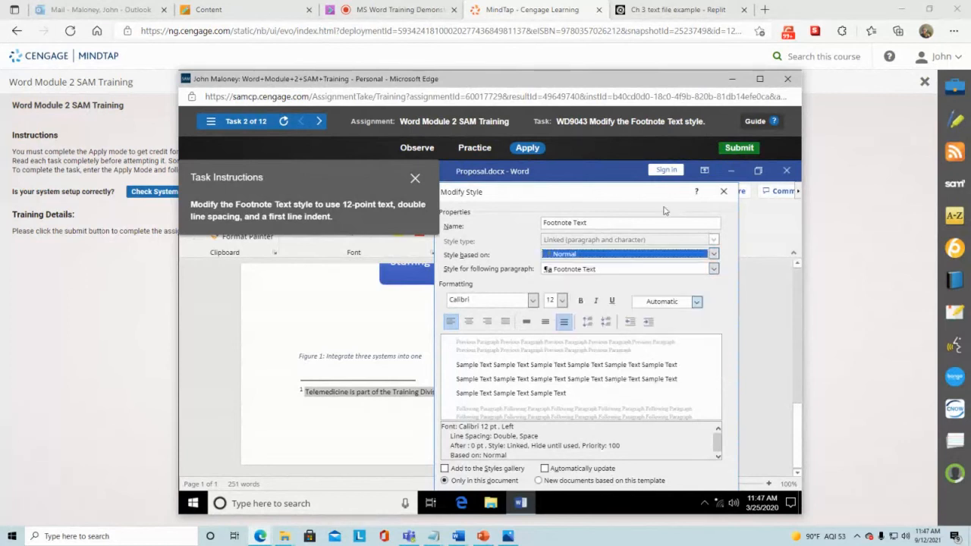
left_click(697, 303)
left_click(697, 303)
left_click(697, 304)
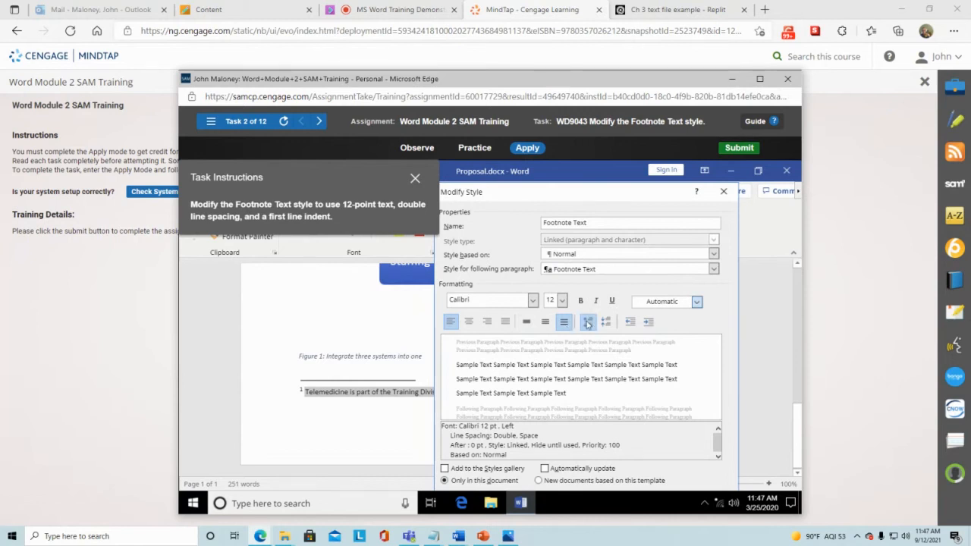
Step: Try a 0.5" left indent on the Footnote Text style, remove it, and raise the paragraph spacing to 12 pt before and after
left_click(648, 324)
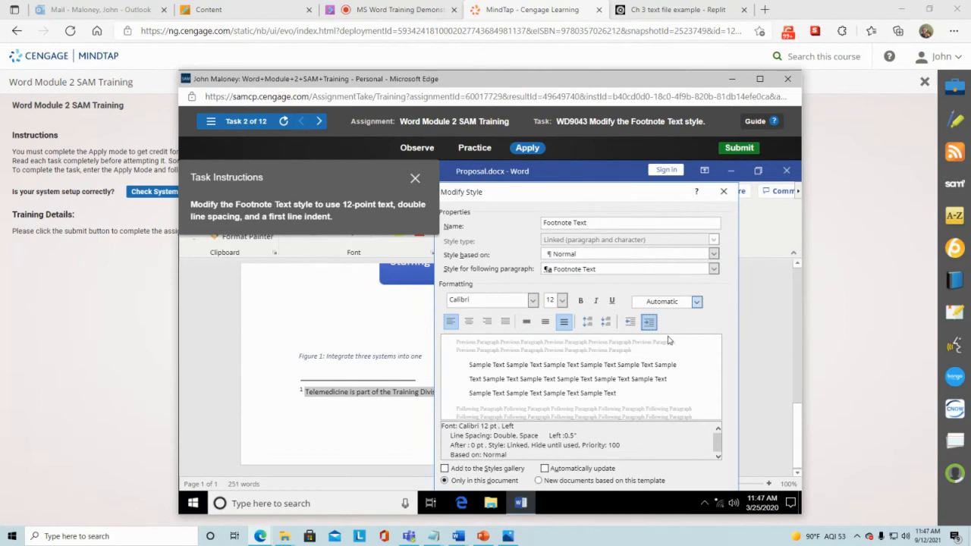
left_click(631, 323)
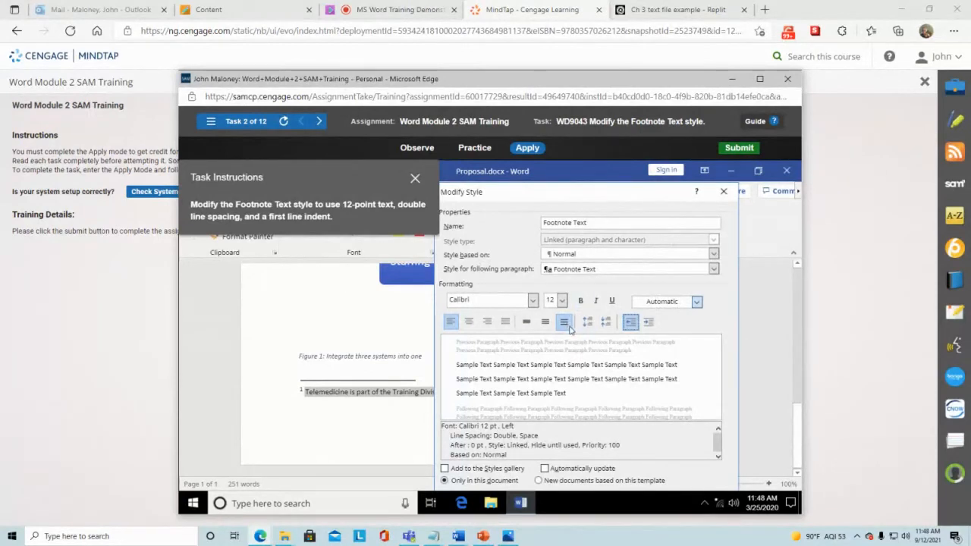
left_click(587, 325)
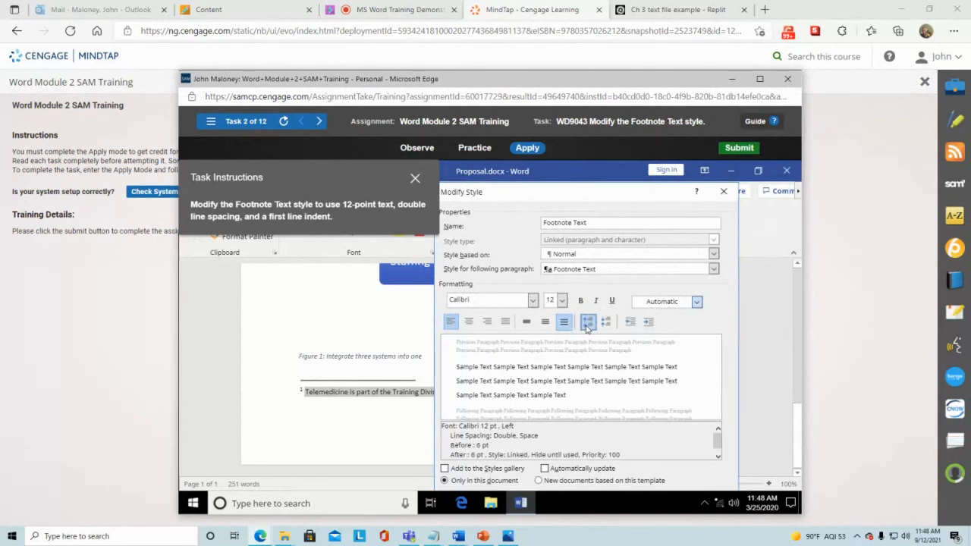
left_click(586, 324)
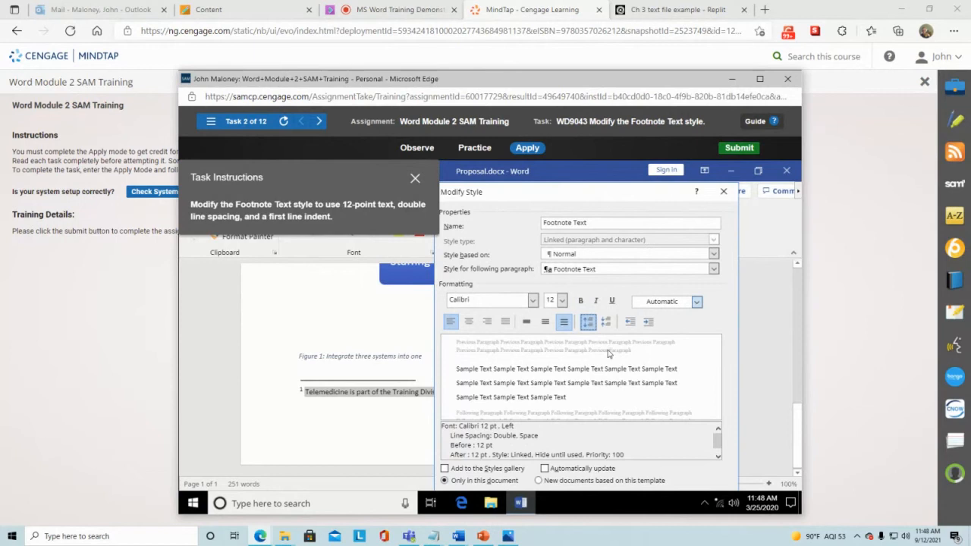
left_click(718, 456)
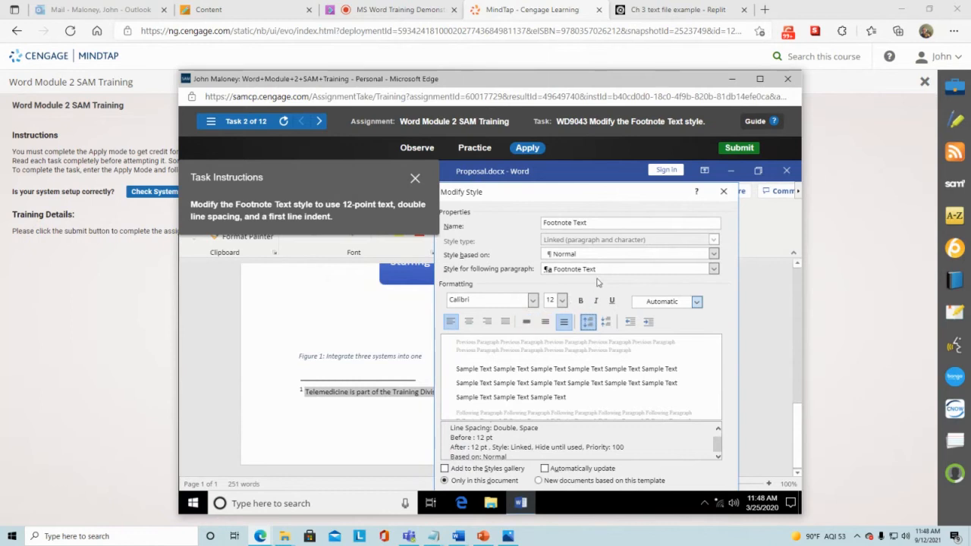
left_click(713, 270)
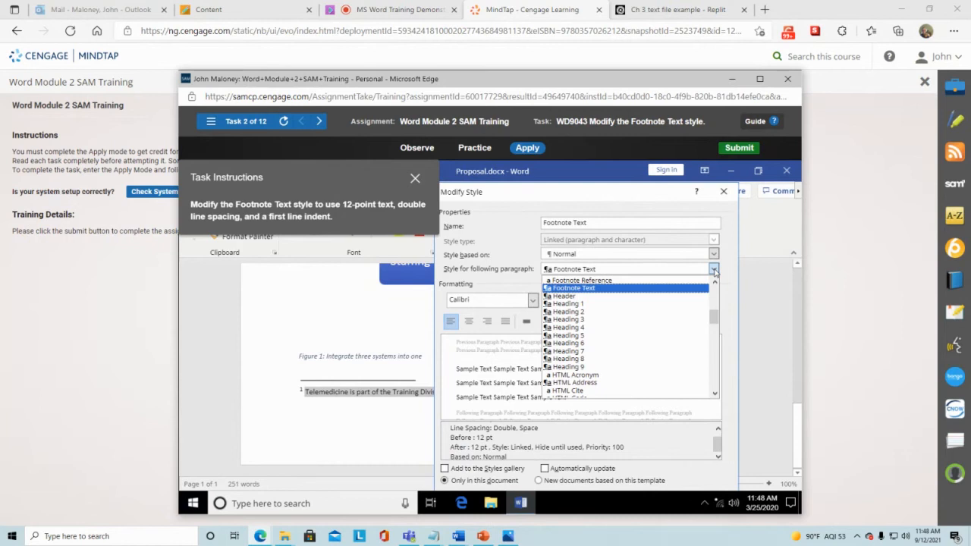
left_click(713, 270)
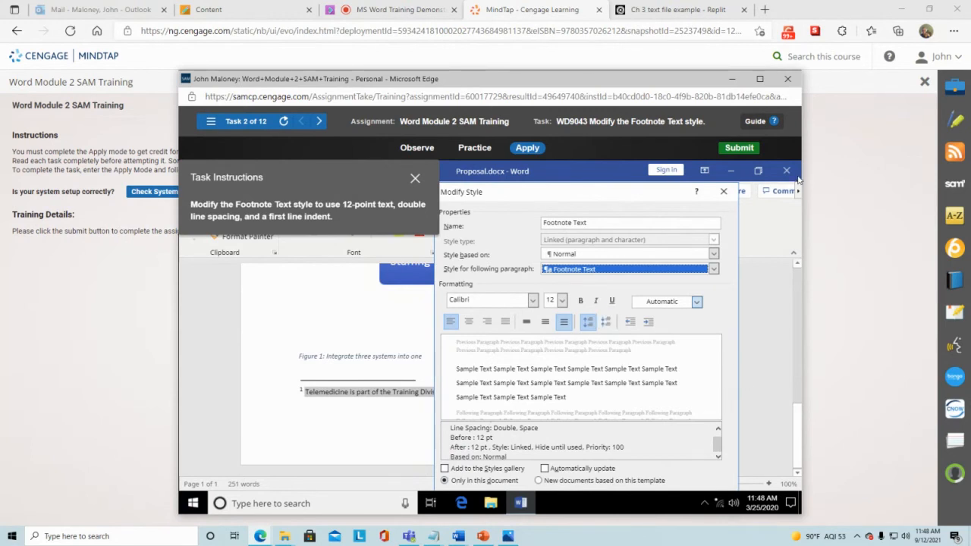
Step: Start the task in Practice mode and open the Footnote Text style for modification from the Telemedicine footnote
left_click(470, 148)
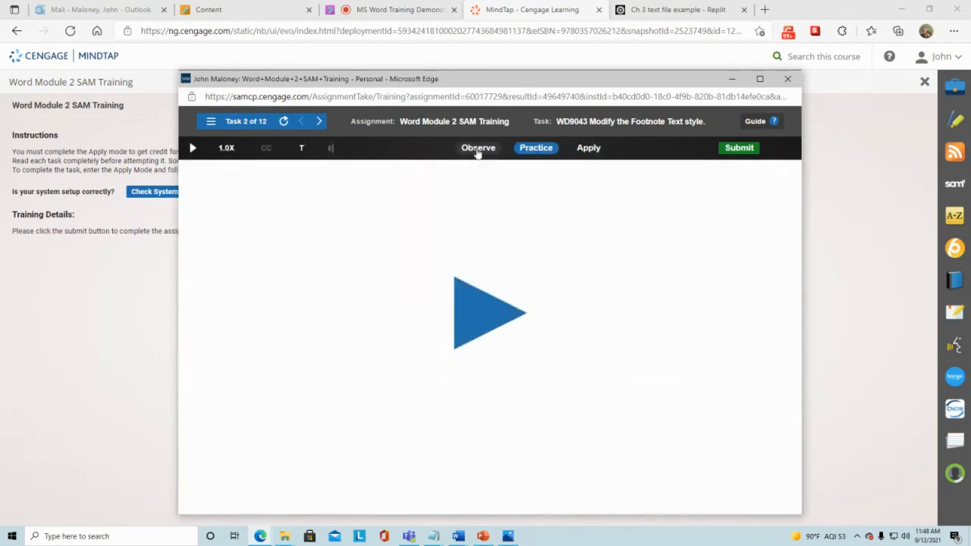
left_click(468, 302)
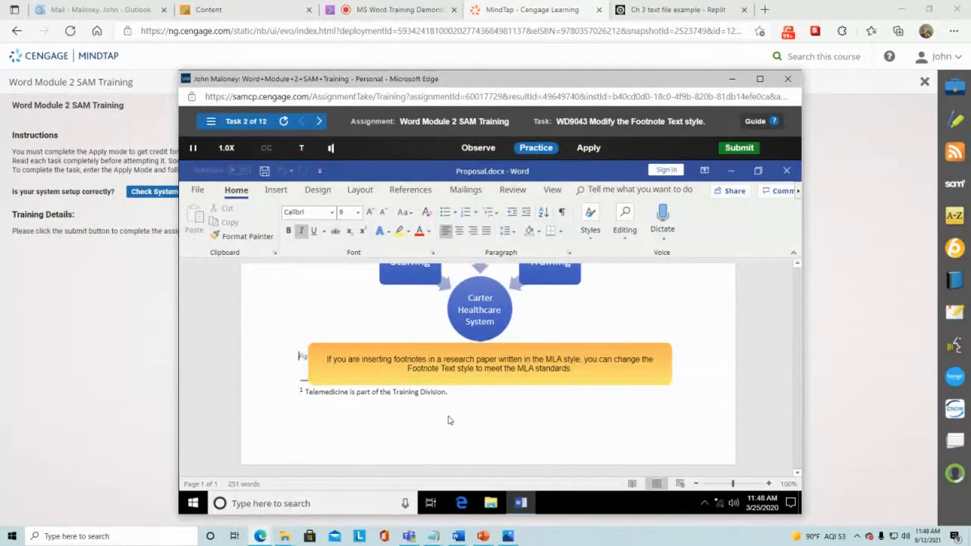
right_click(372, 392)
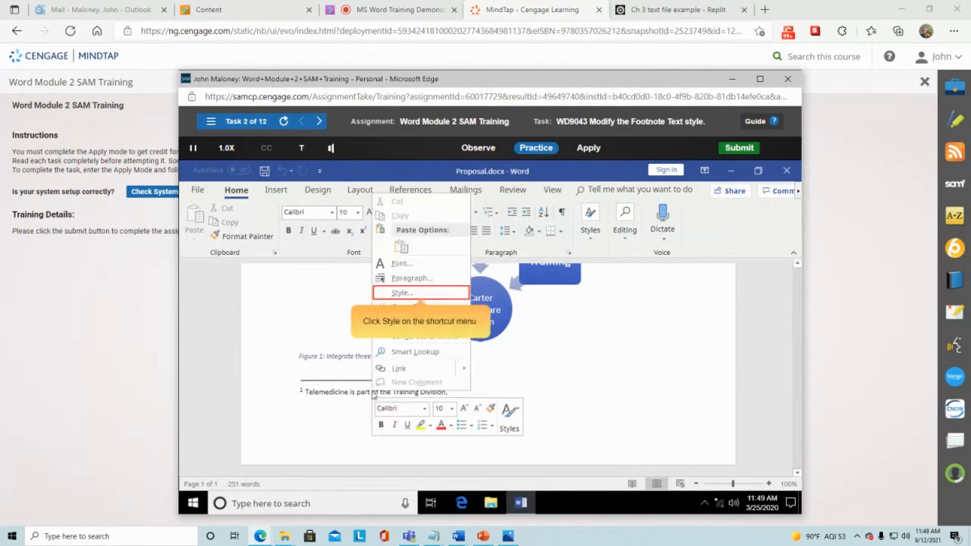
left_click(445, 294)
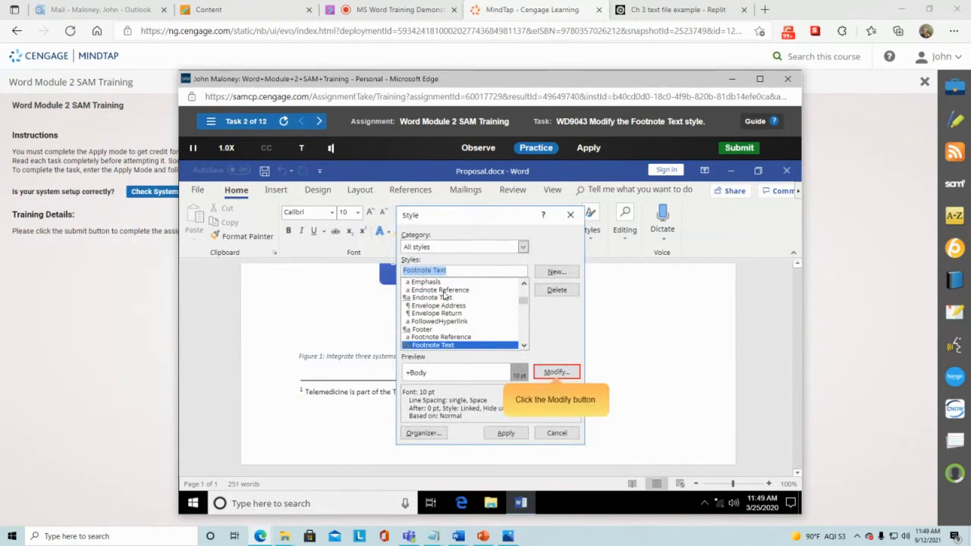
left_click(557, 372)
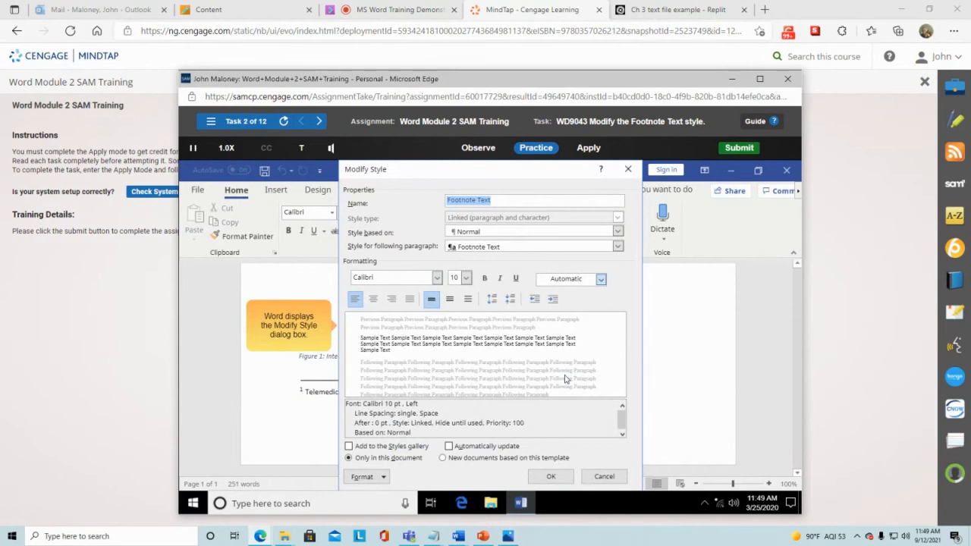
Step: In the practice run, set the Footnote Text style to font size 12 and double line spacing
left_click(466, 279)
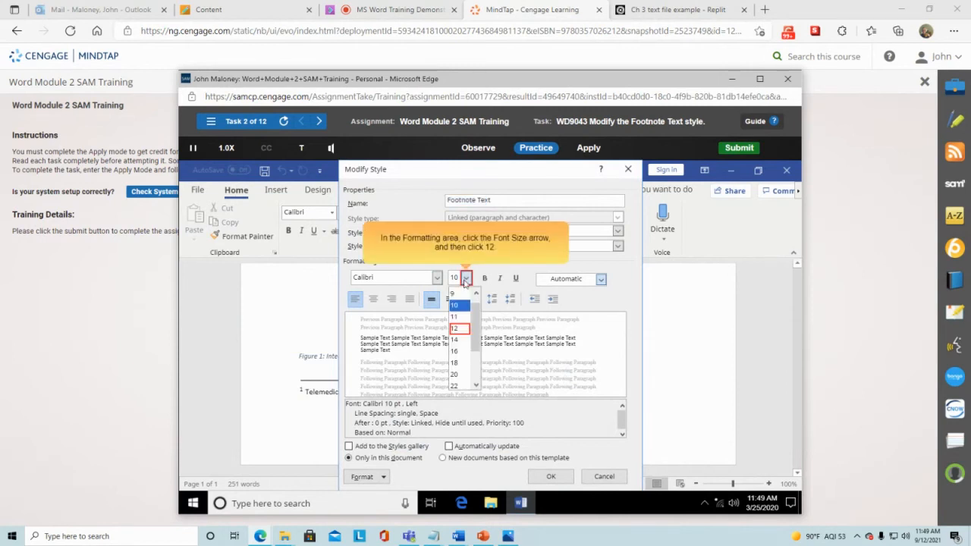
left_click(458, 329)
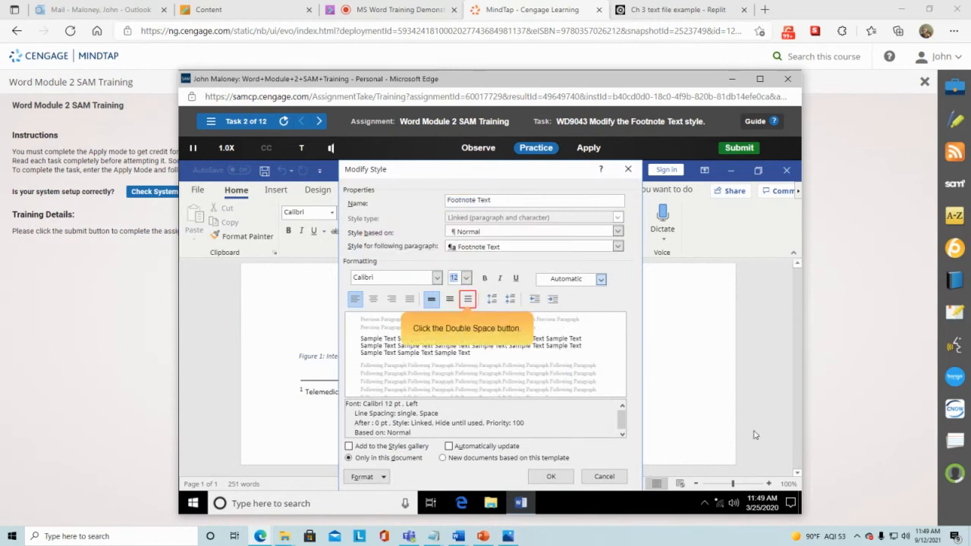
left_click(469, 299)
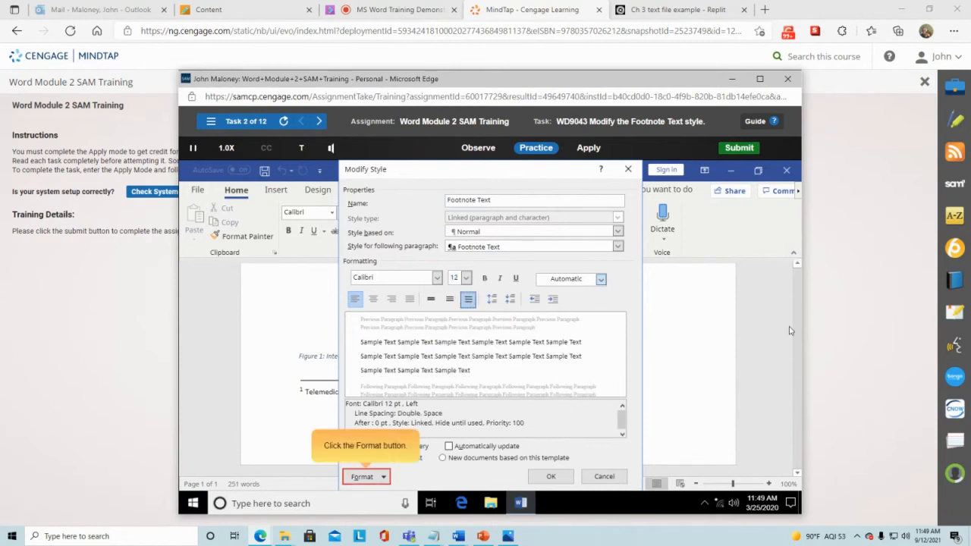
Step: Give the Footnote Text style a First line special indent in its paragraph settings and apply the style to finish the practice
left_click(362, 477)
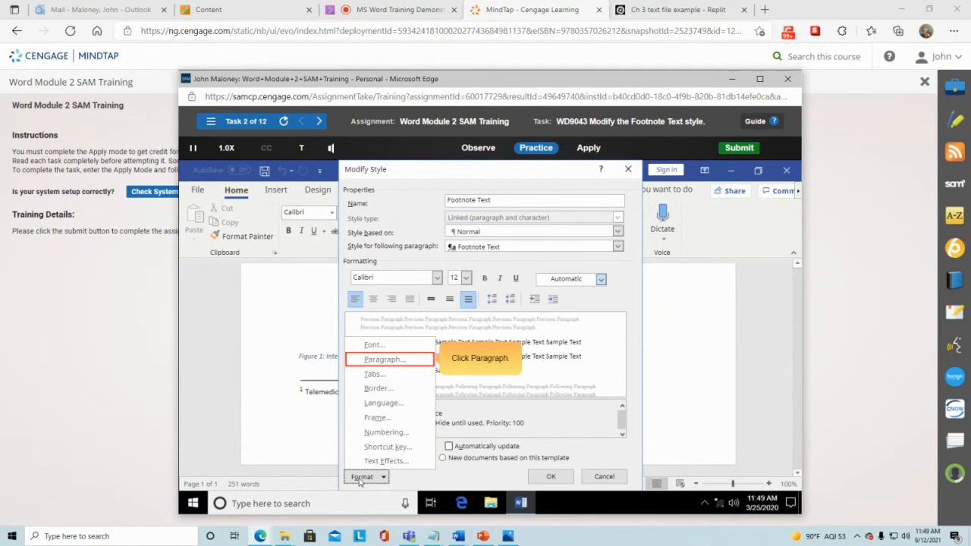
left_click(400, 360)
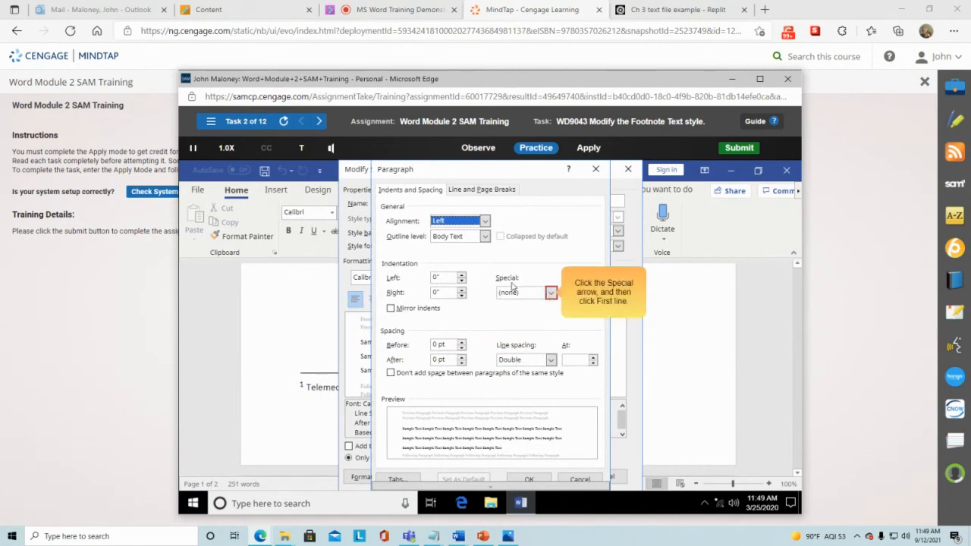
left_click(551, 294)
left_click(539, 312)
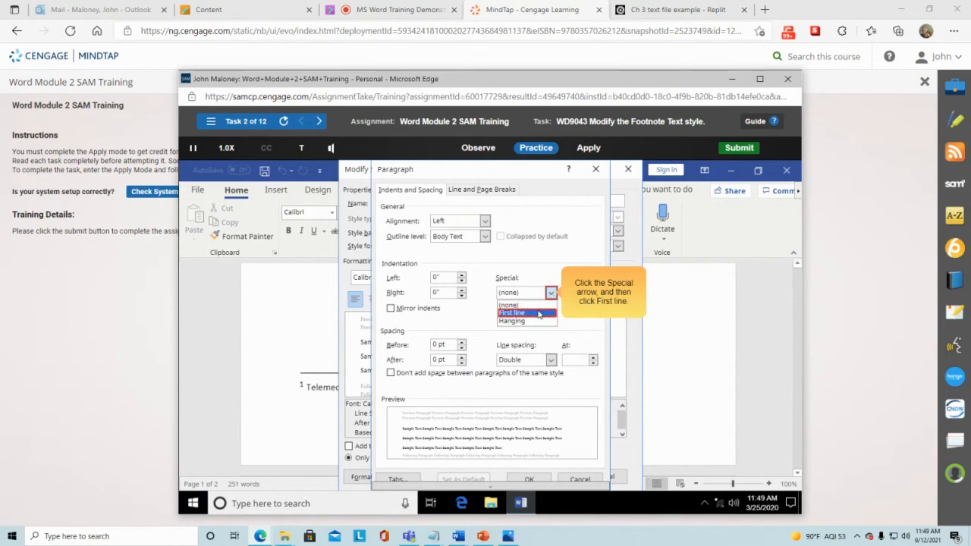
left_click(532, 468)
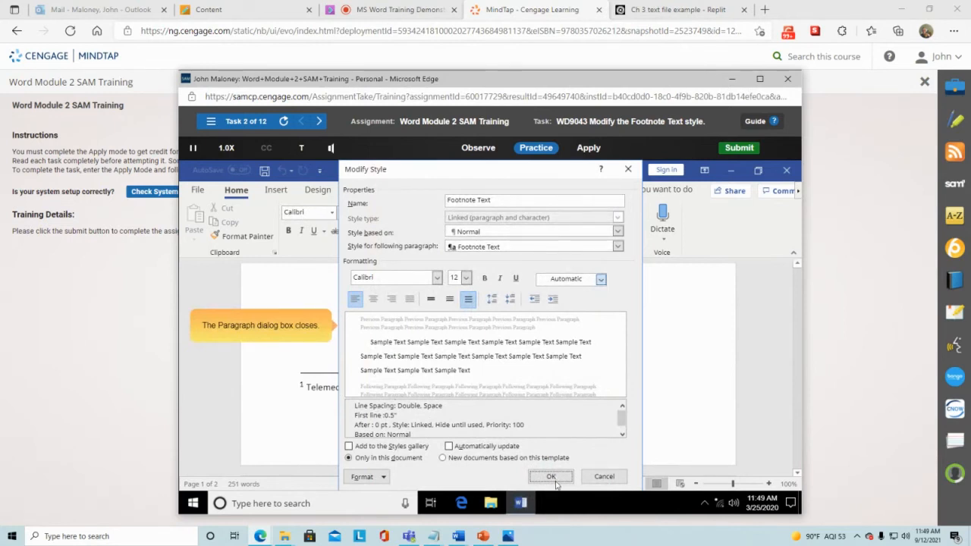
left_click(553, 479)
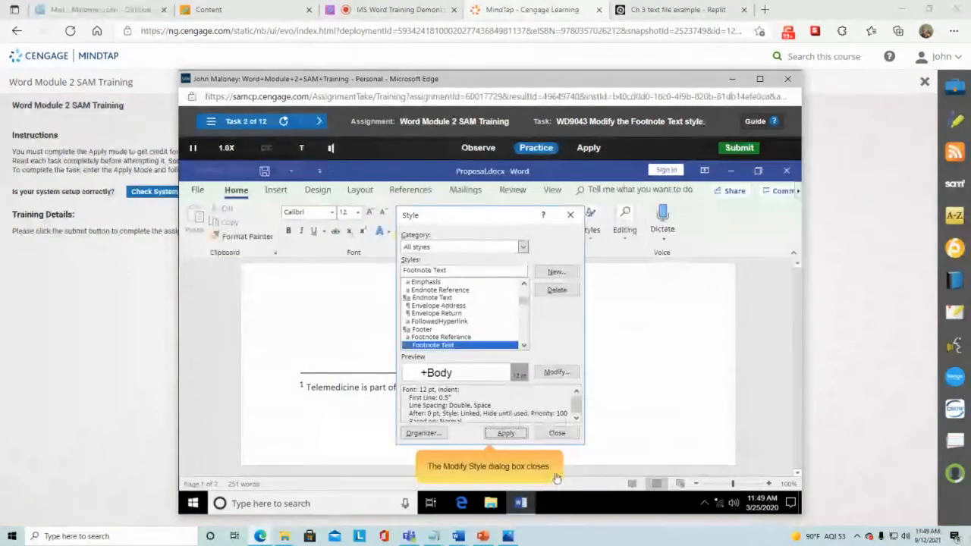
left_click(511, 440)
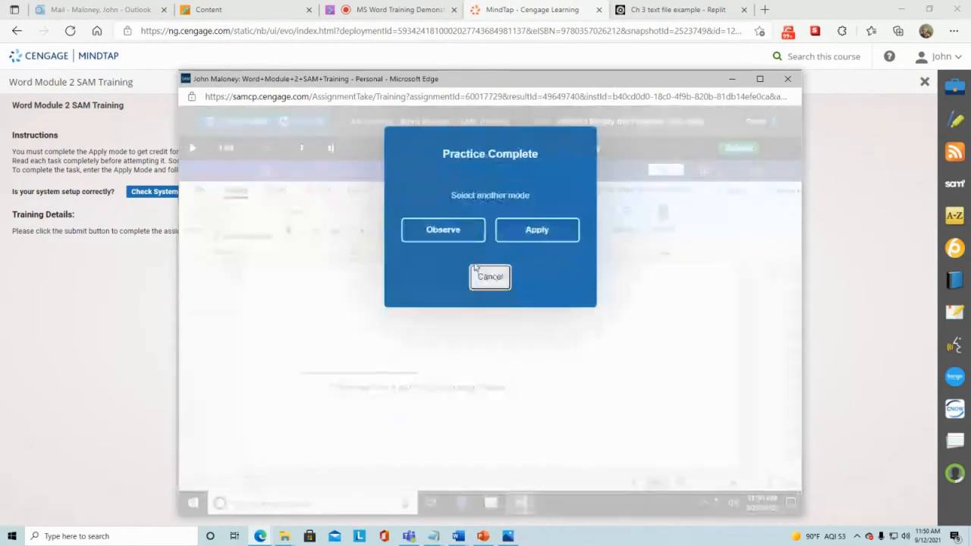
Step: Switch the task to Apply mode and open the Footnote Text style for modification from the Telemedicine footnote
left_click(537, 230)
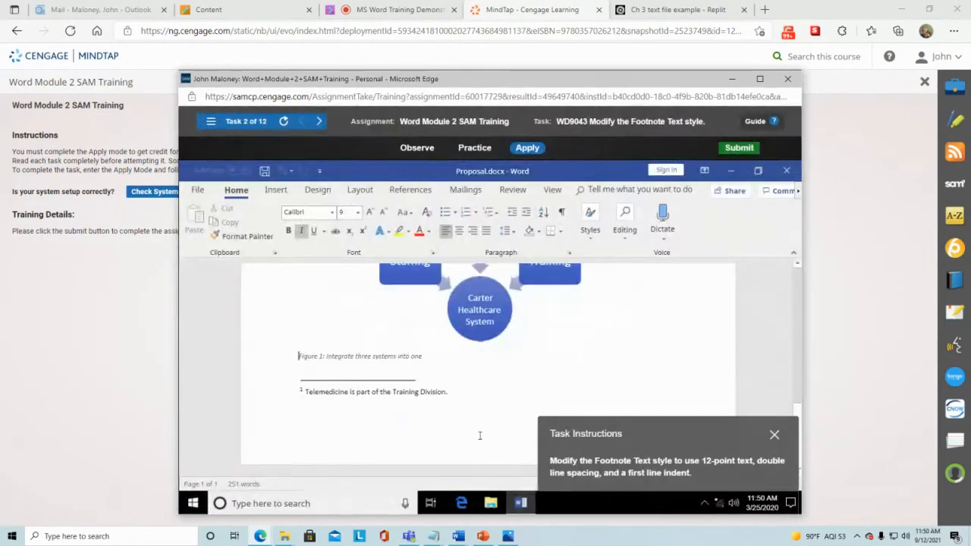
right_click(349, 390)
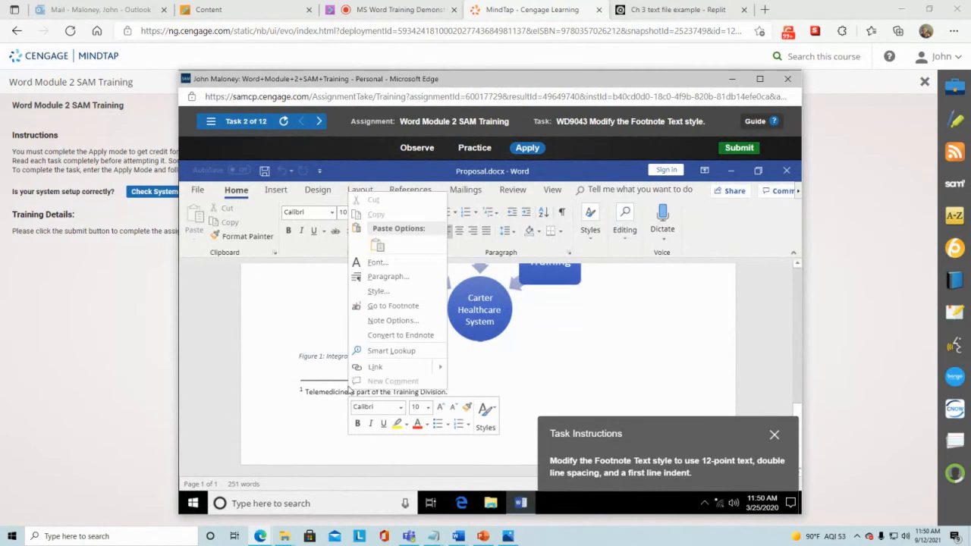
left_click(393, 297)
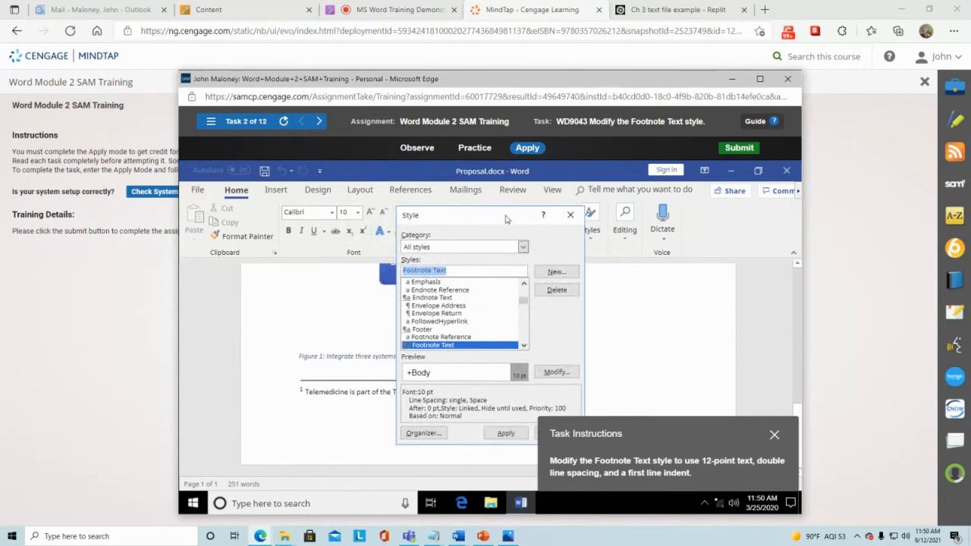
left_click_drag(506, 220, 369, 199)
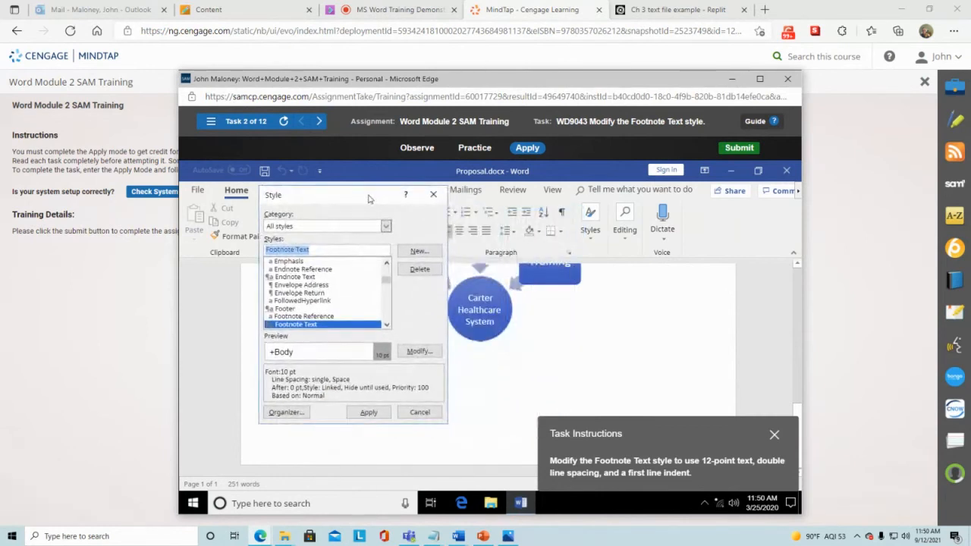
left_click(417, 351)
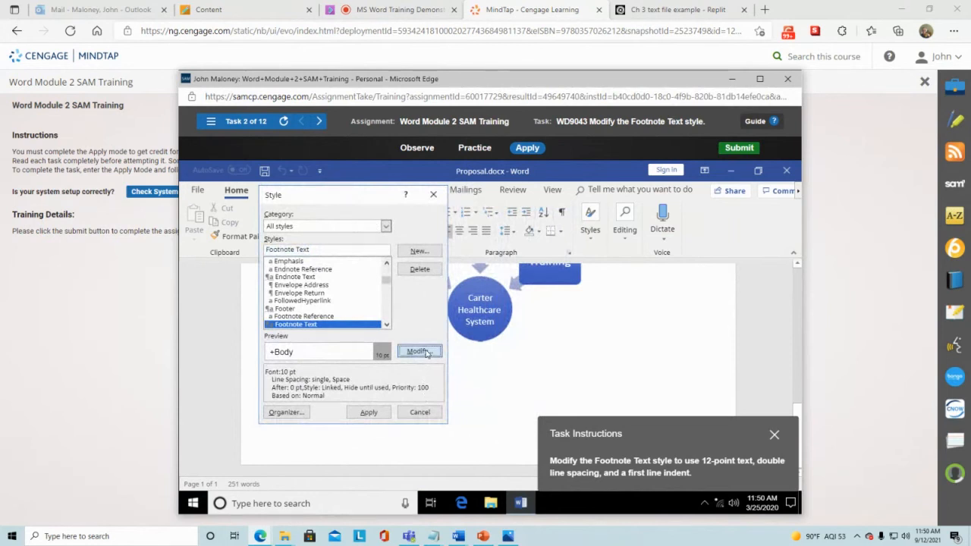
Step: Set the Footnote Text style to 12-point text with double line spacing
left_click(467, 278)
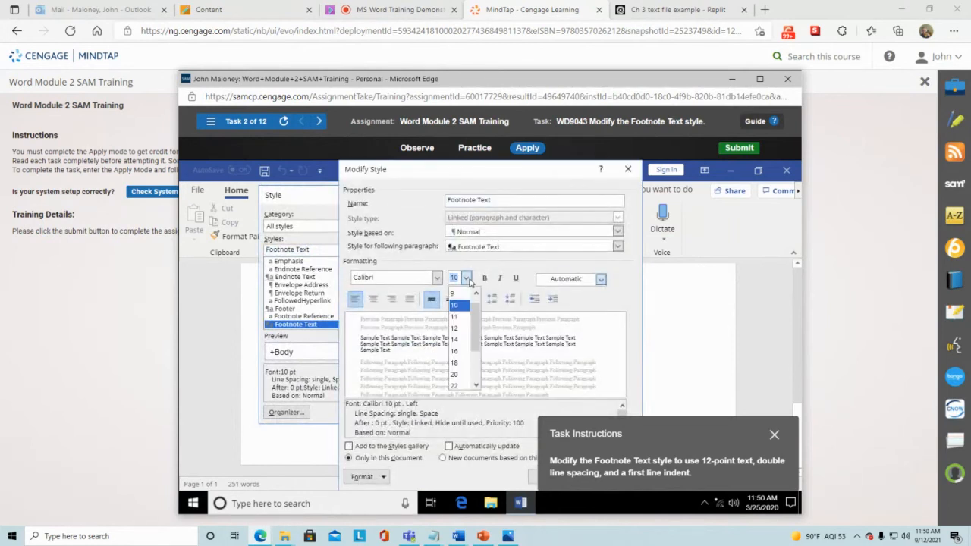
left_click(460, 329)
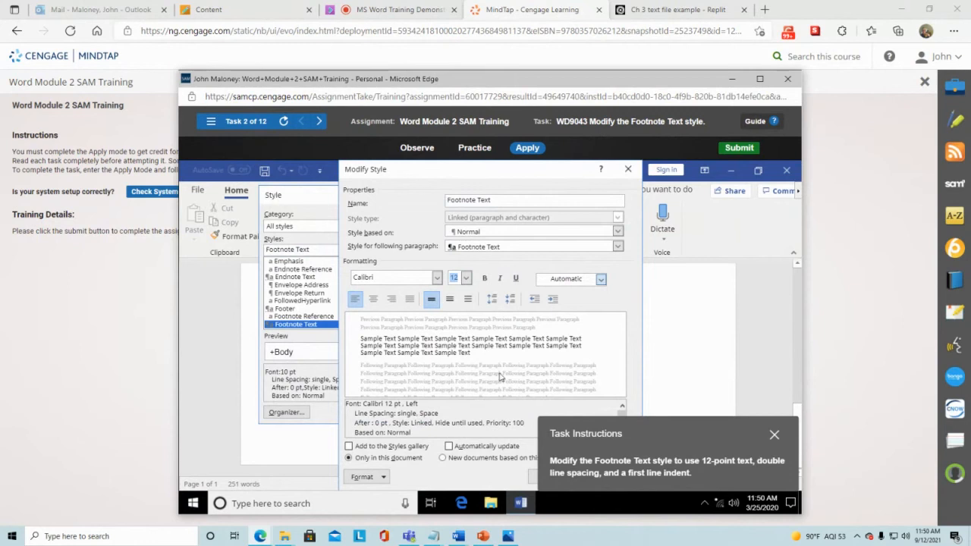
left_click(469, 299)
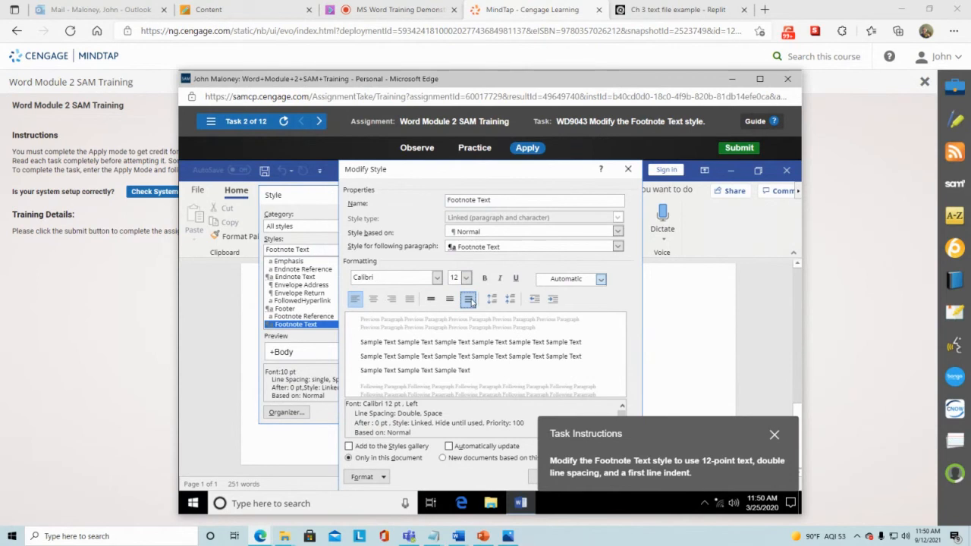
Step: Add a 0.5" First line indent to the Footnote Text style's paragraph settings, moving the task instructions out of the way
left_click(369, 482)
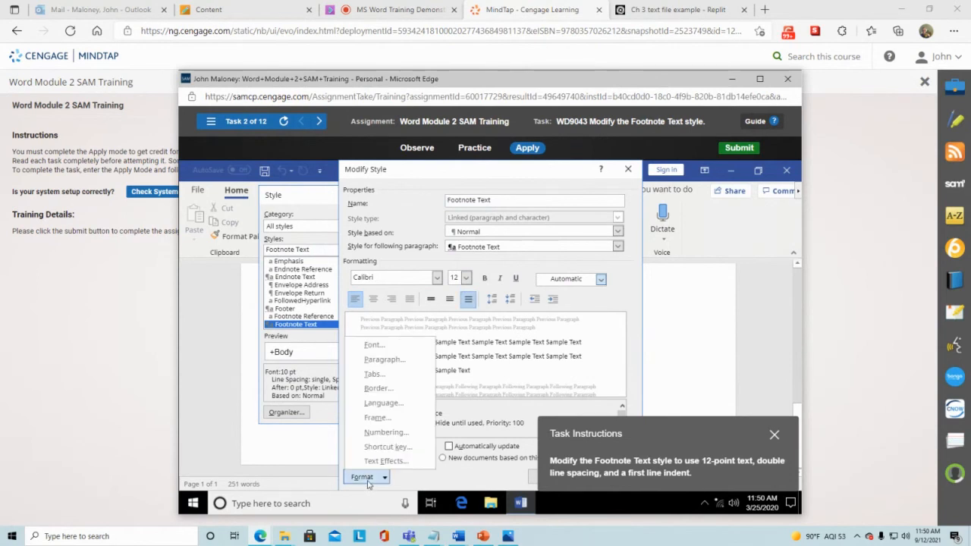
left_click(382, 361)
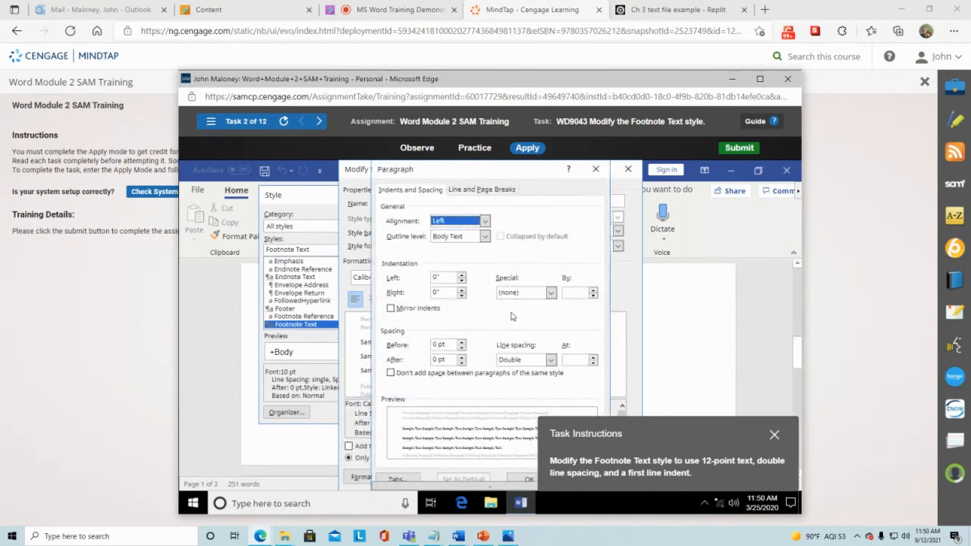
left_click(552, 294)
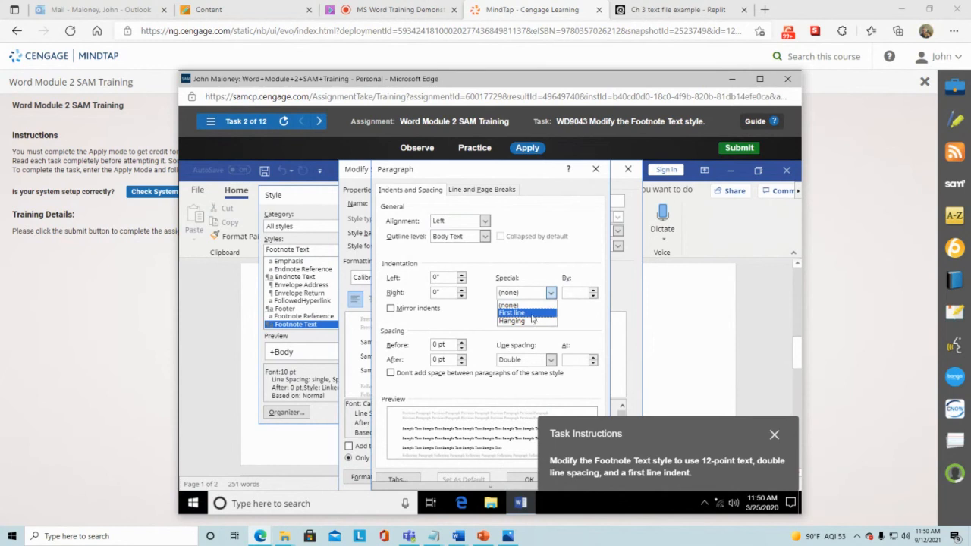
left_click(531, 316)
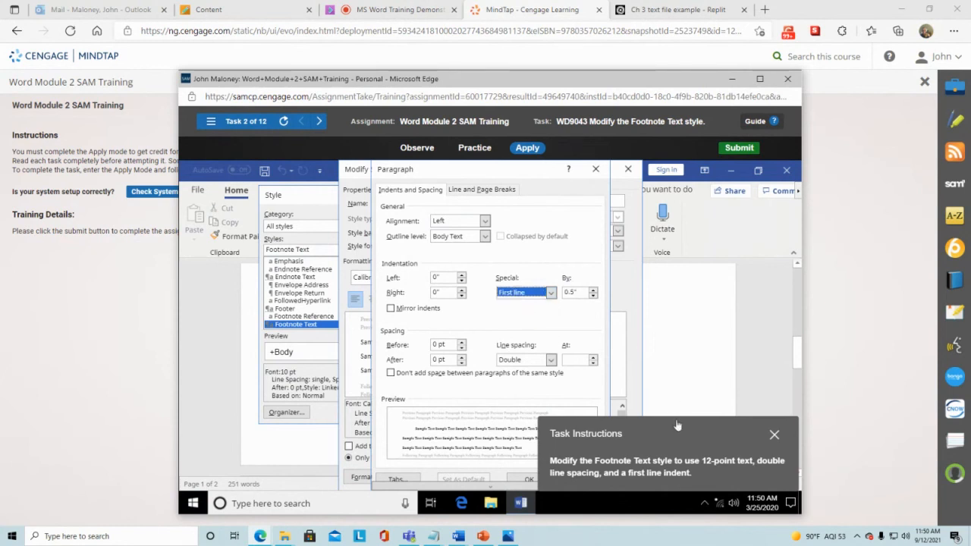
left_click_drag(671, 422, 308, 161)
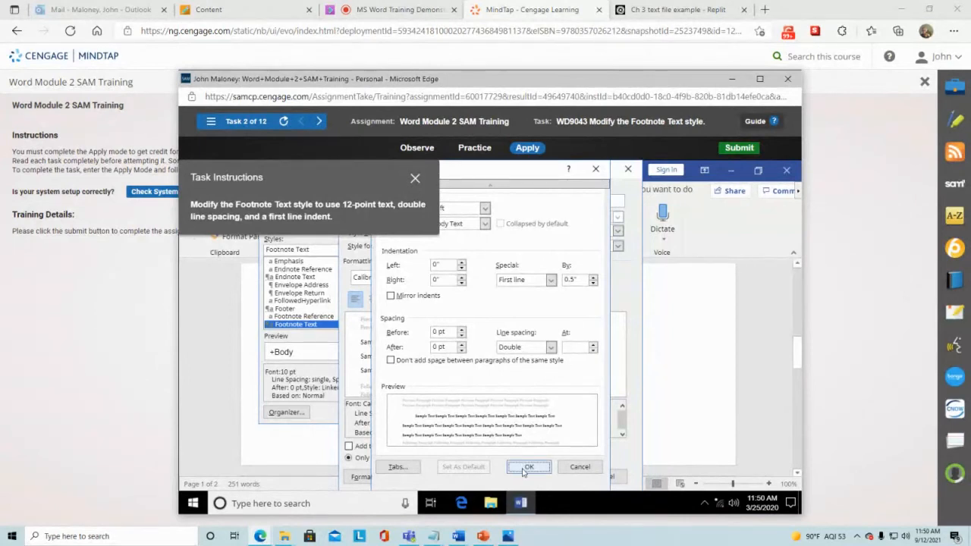
left_click_drag(389, 178, 721, 425)
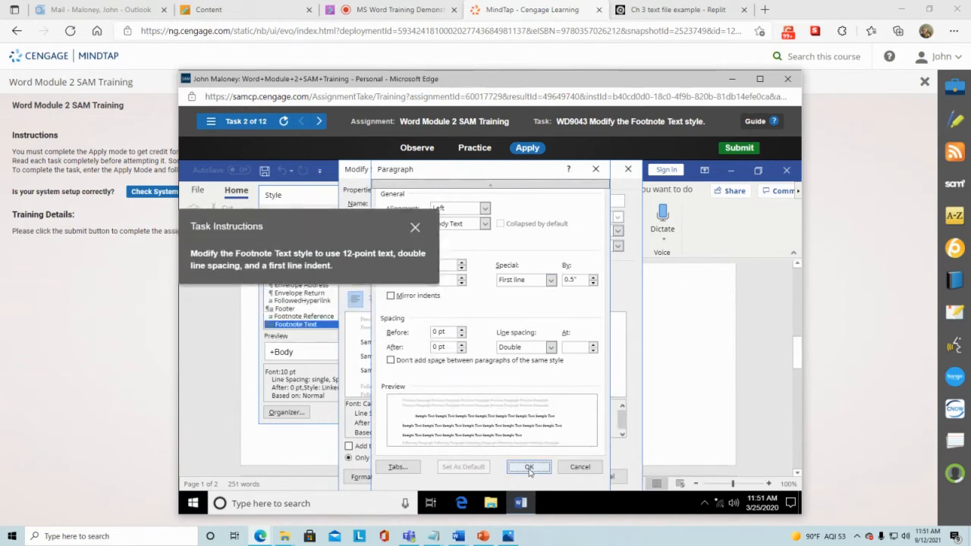
left_click(530, 467)
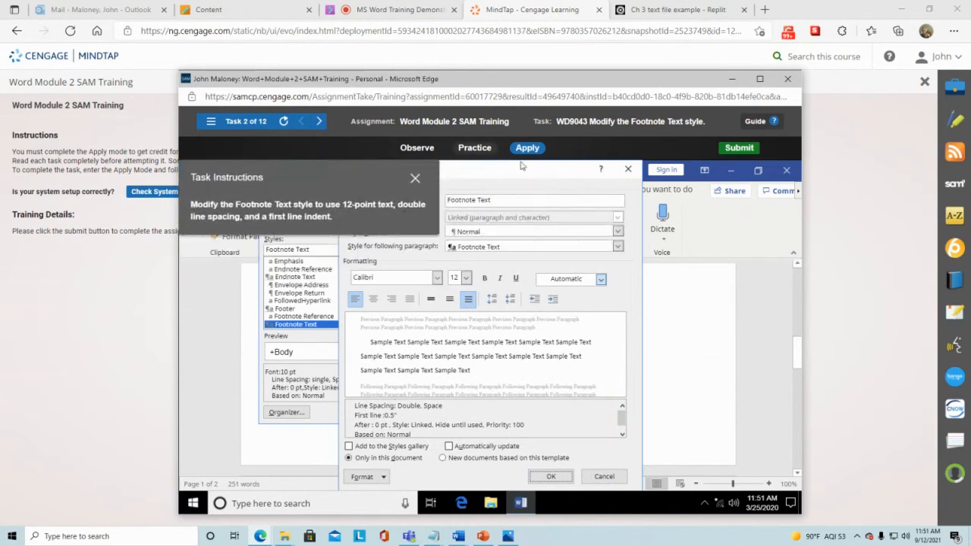
Step: Confirm the modified Footnote Text style and apply it to the footnote to complete task 2
left_click_drag(522, 167, 636, 173)
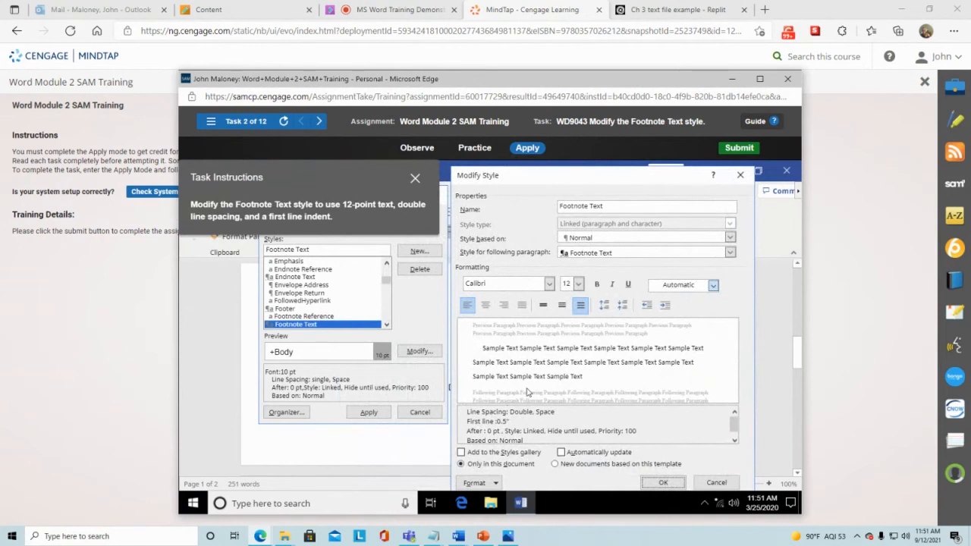
left_click(663, 483)
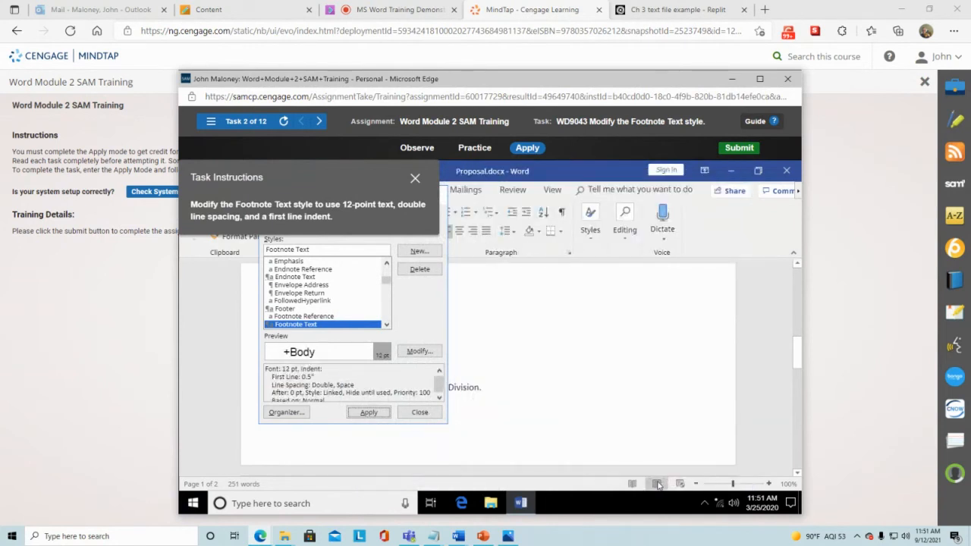
left_click(369, 413)
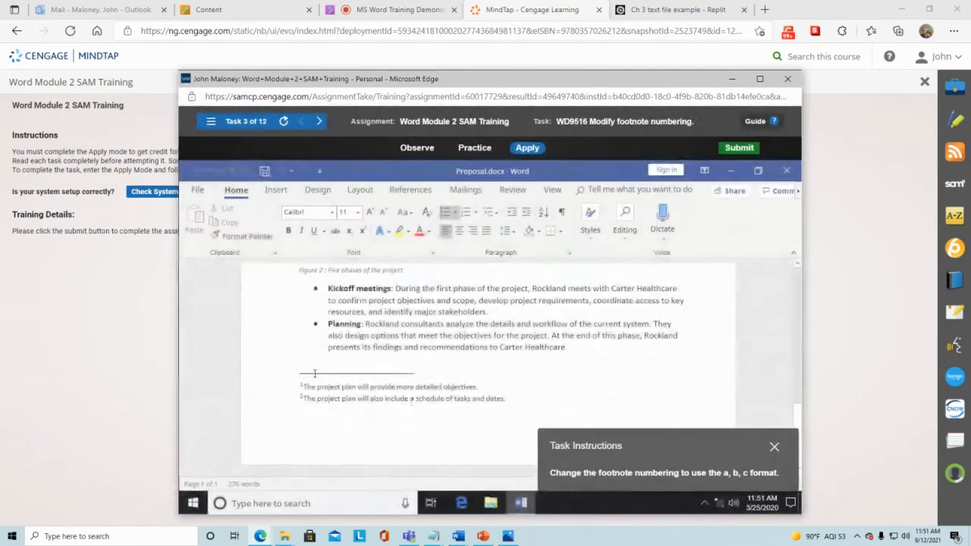
Step: Return to task 2, Modify the Footnote Text style, and reopen that style for modification from the Telemedicine footnote
left_click(210, 123)
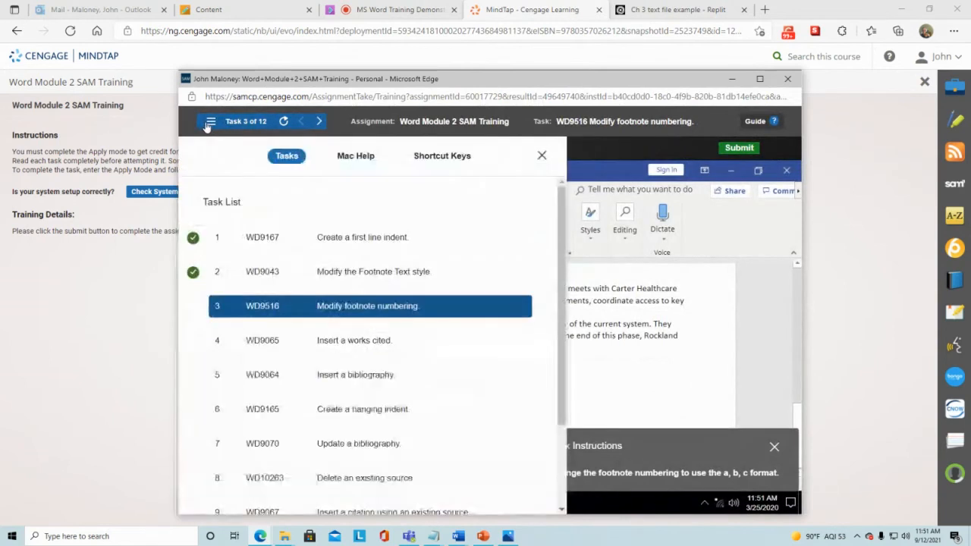
left_click(344, 280)
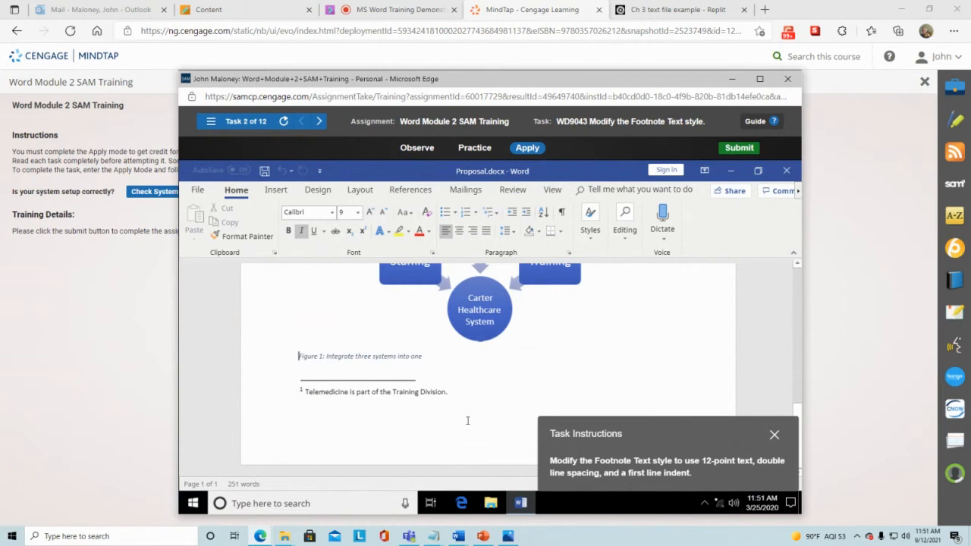
right_click(371, 391)
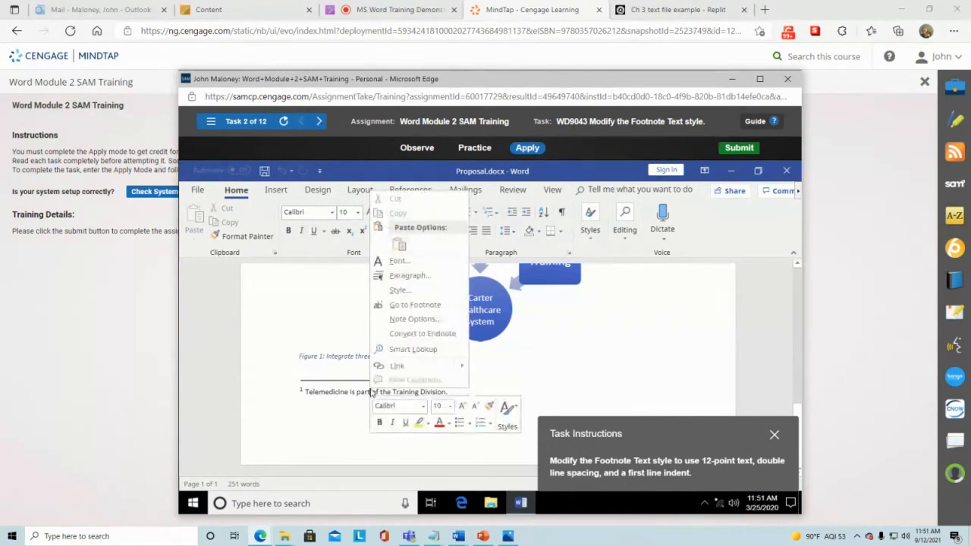
left_click(400, 290)
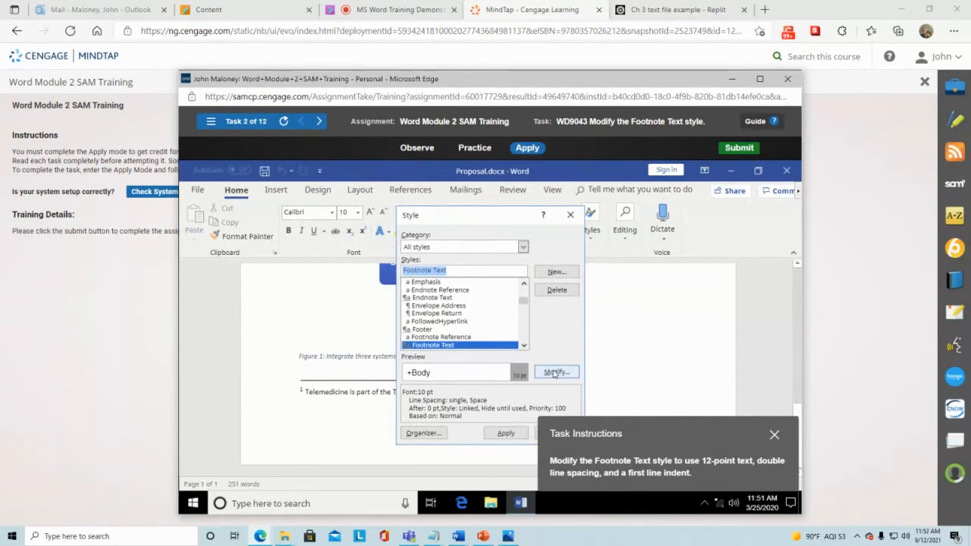
left_click(556, 373)
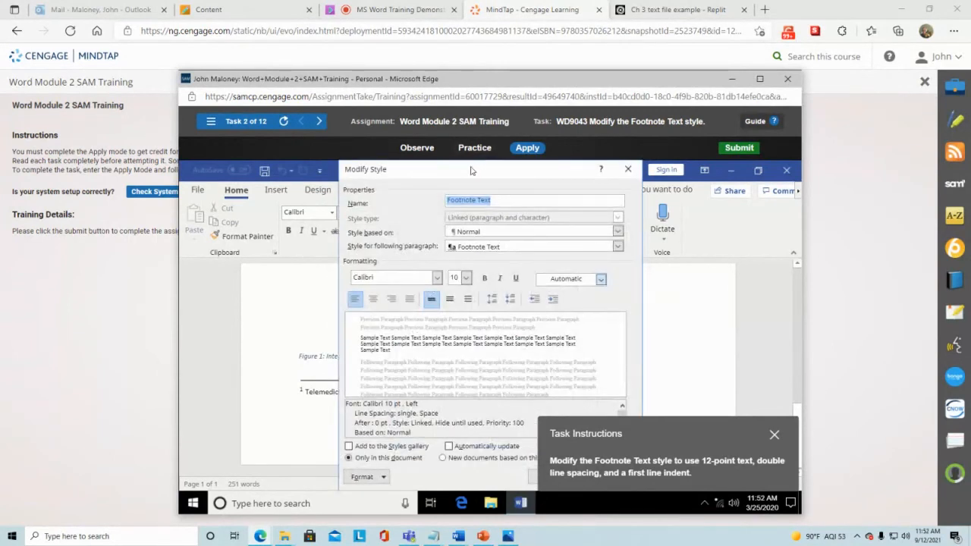
Step: Set the Footnote Text style to 12-point text with double line spacing, moving the style dialog fully into view
left_click_drag(471, 170, 328, 171)
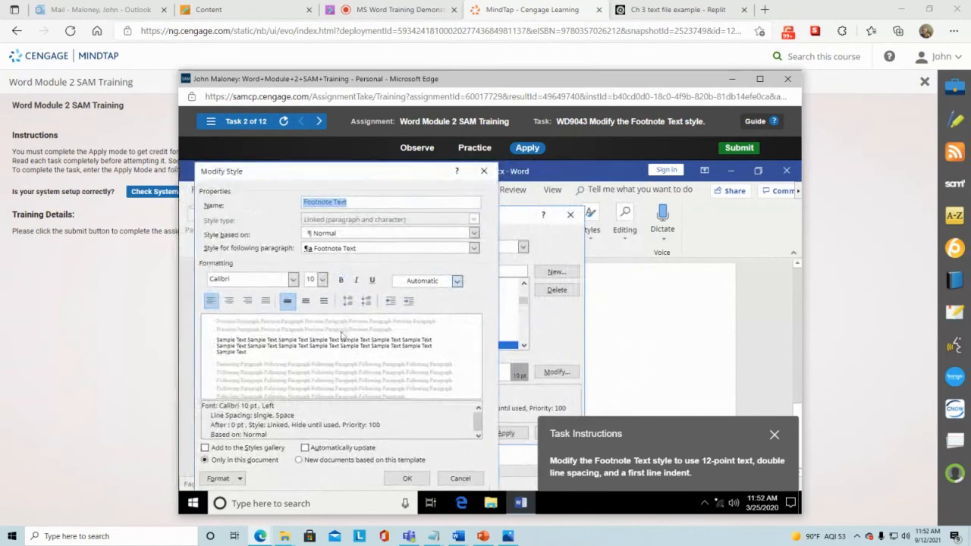
left_click(327, 280)
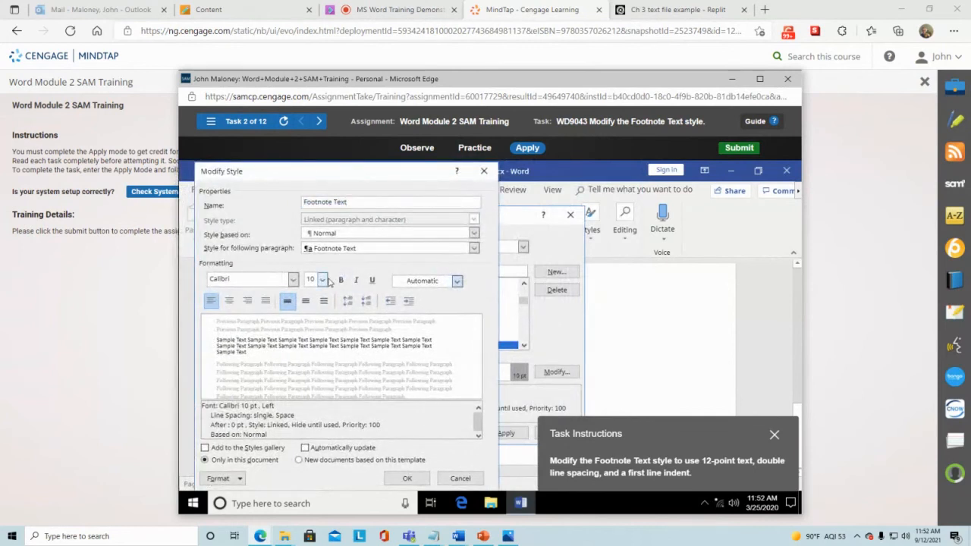
left_click(323, 281)
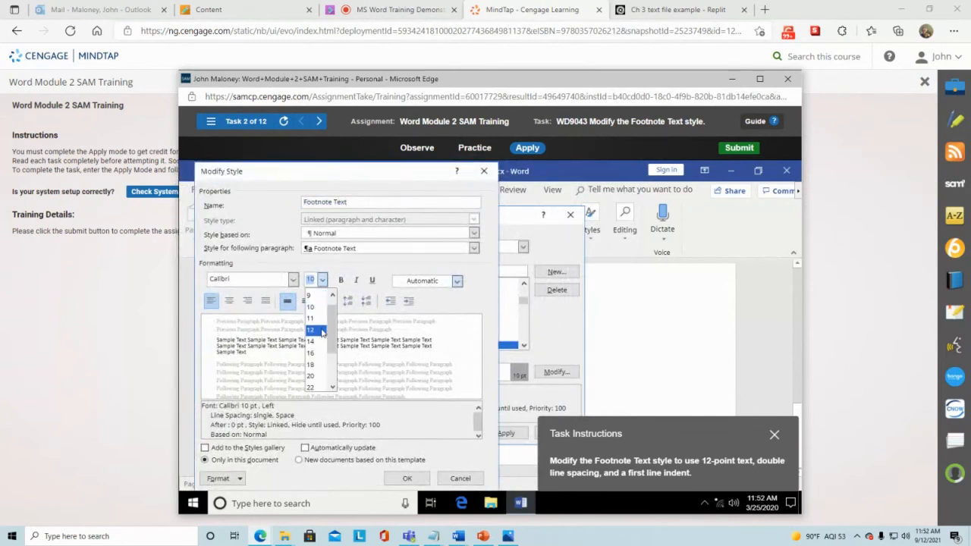
left_click(311, 330)
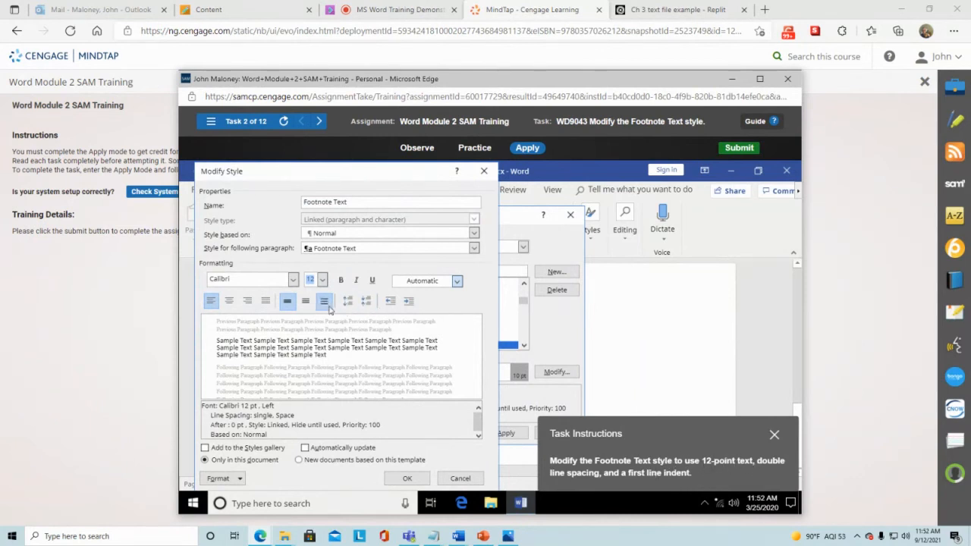
left_click(324, 301)
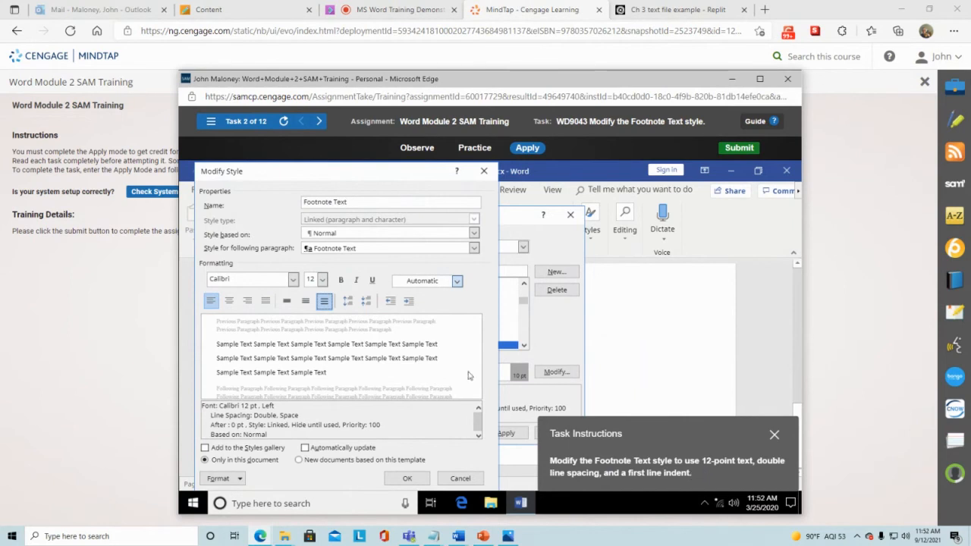
Step: Add a 0.5" First line indent to the Footnote Text style's paragraph settings and confirm them
left_click(220, 479)
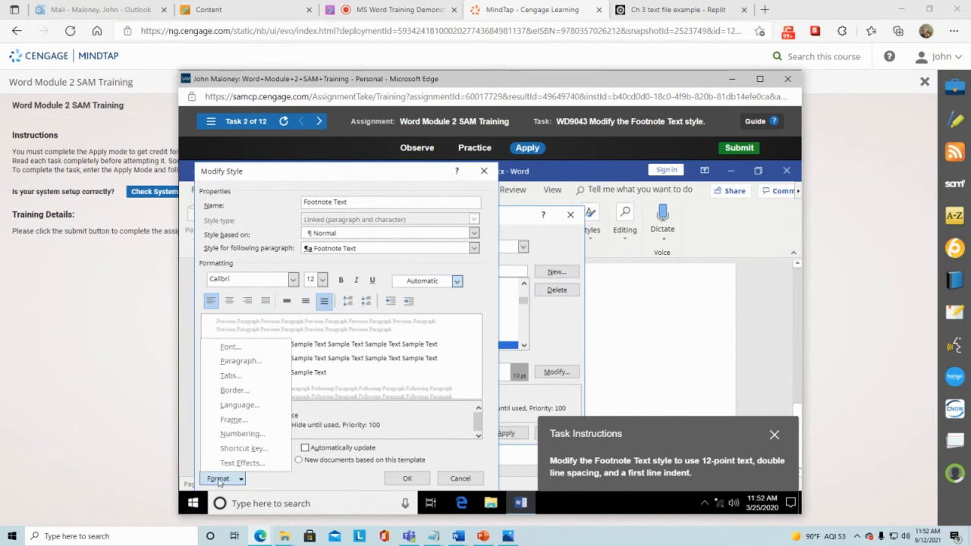
left_click(237, 361)
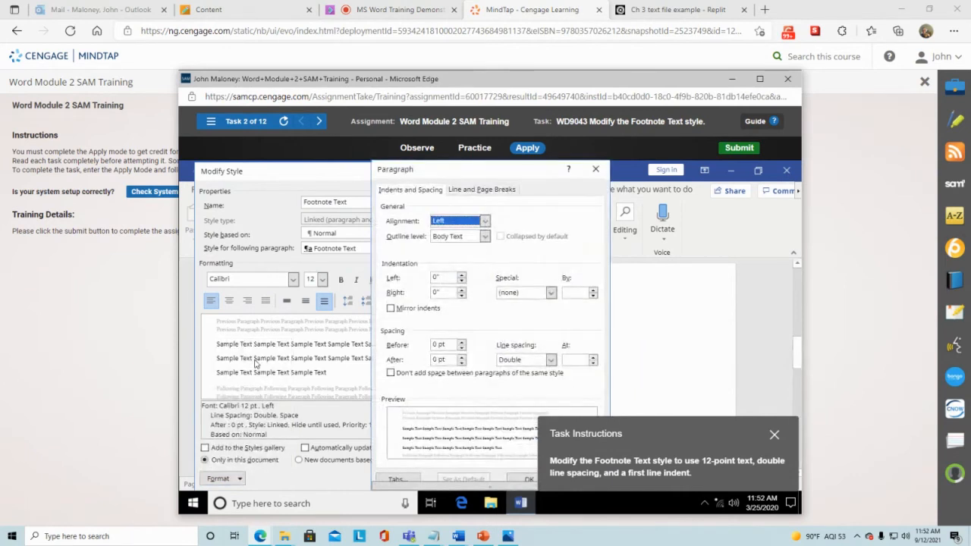
left_click(551, 293)
left_click(535, 313)
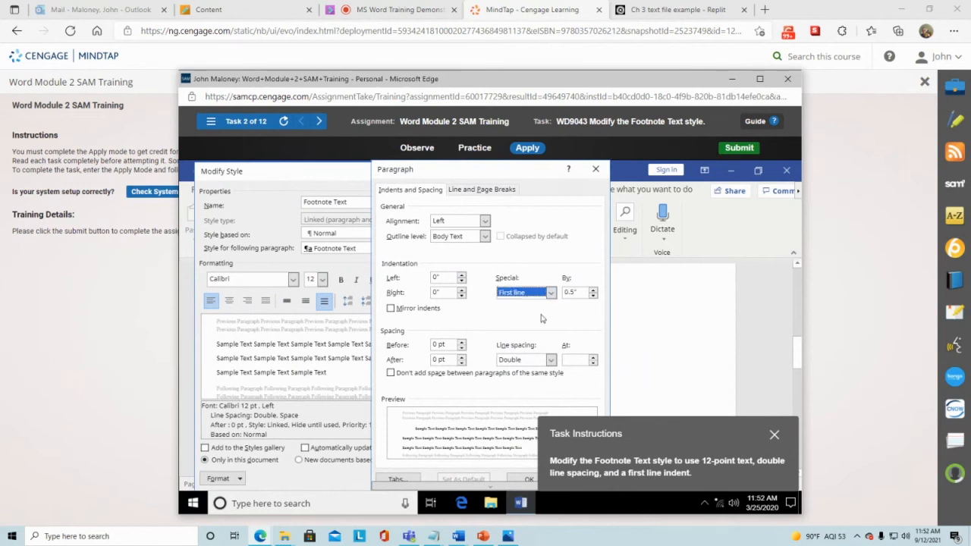
left_click_drag(529, 174, 383, 175)
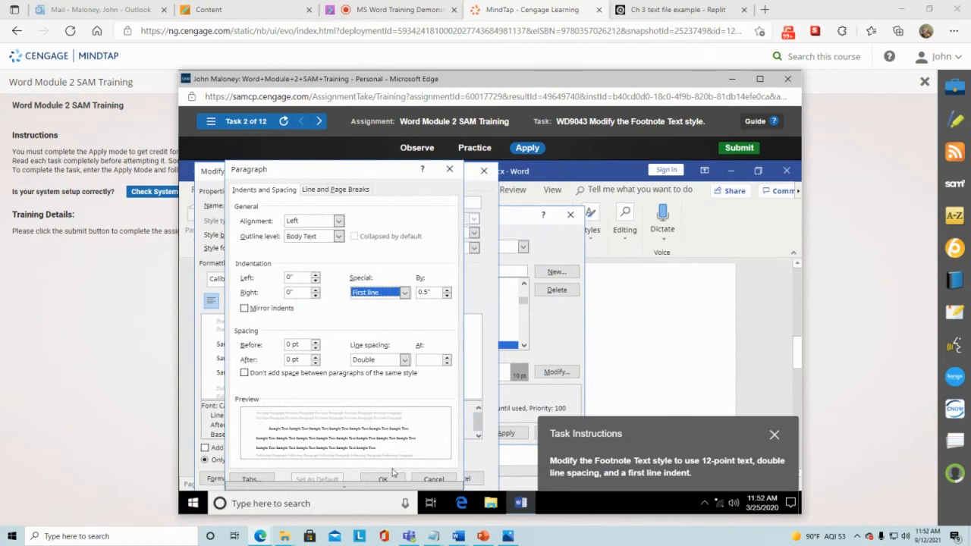
scroll(386, 478, "down", 1)
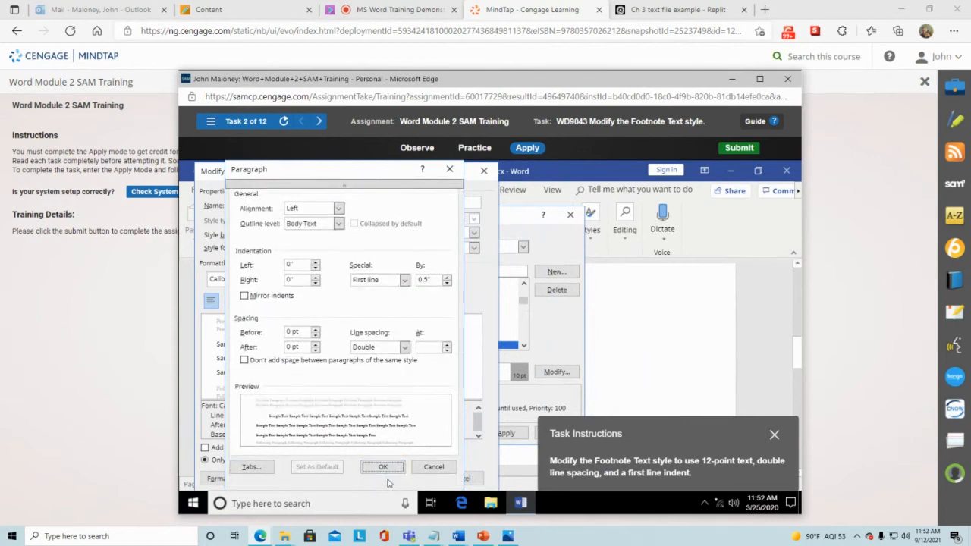
left_click(384, 468)
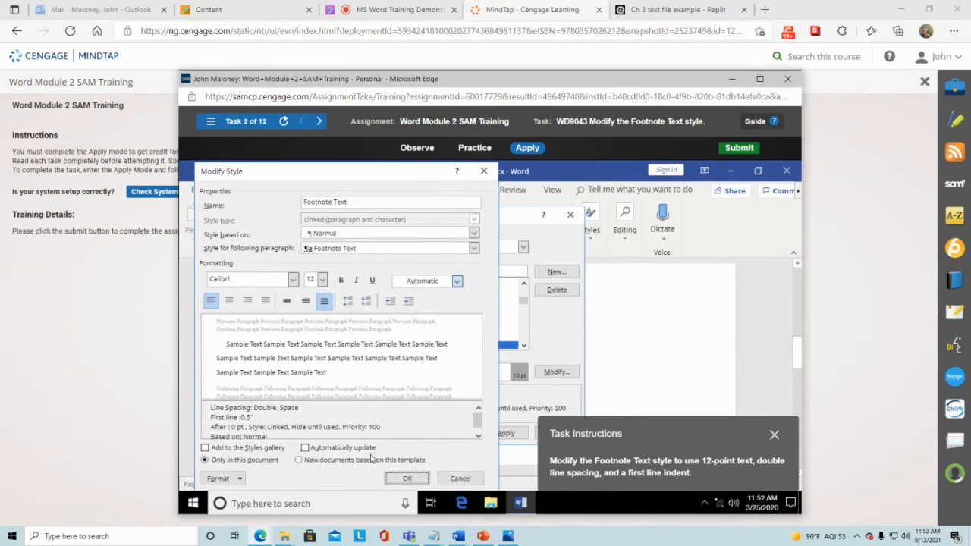
Step: Confirm the modified Footnote Text style and apply it to the Telemedicine footnote
left_click(407, 479)
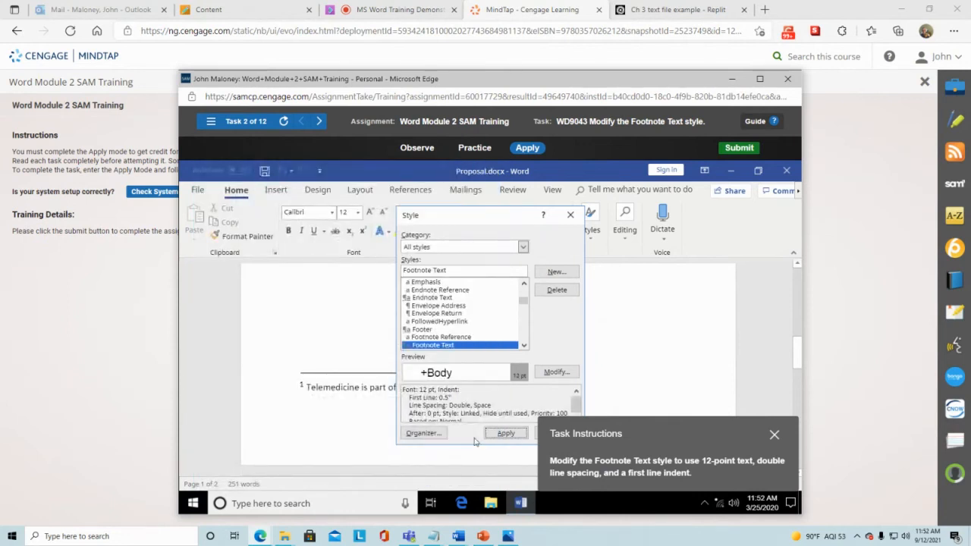
left_click(500, 434)
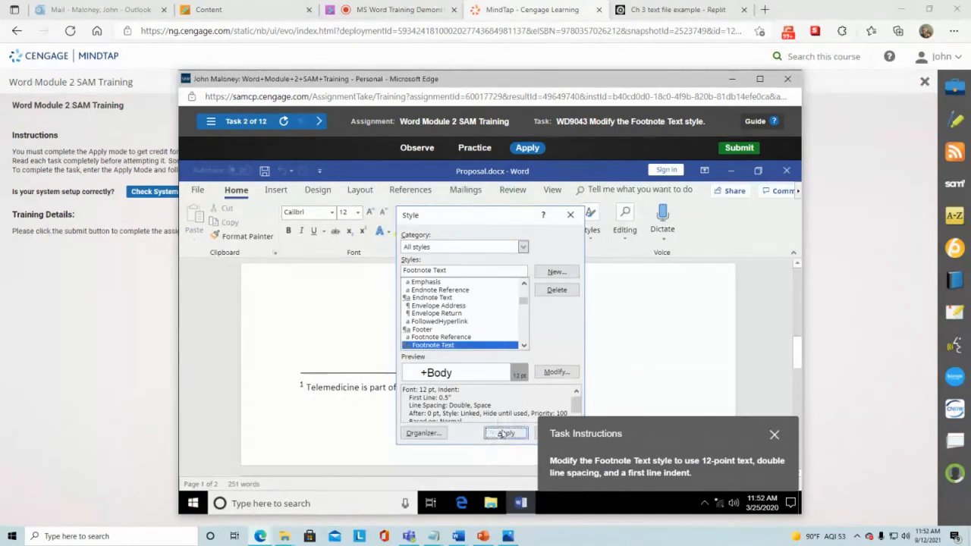
left_click(505, 435)
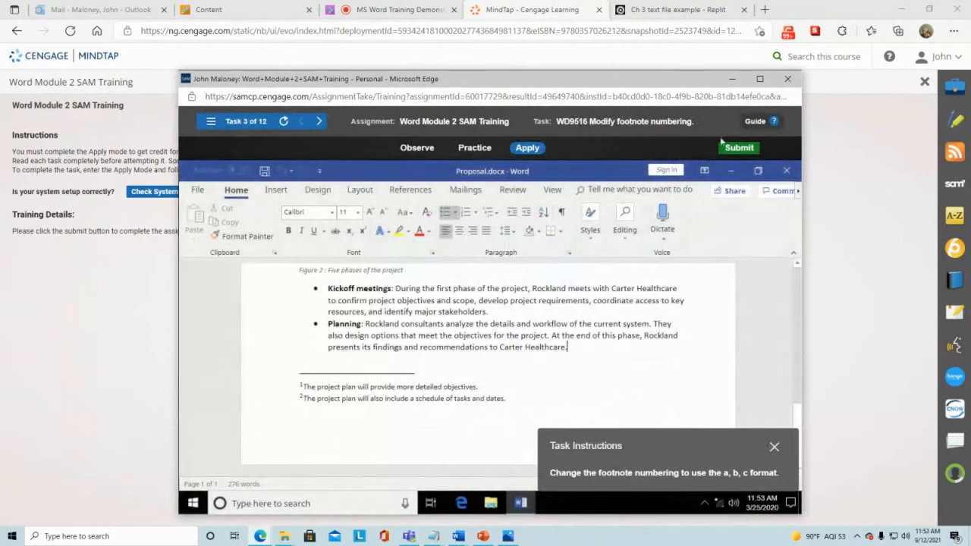
Step: Close the Word Module 2 SAM Training and start the Word Module 3 SAM Training from the course list
left_click(791, 80)
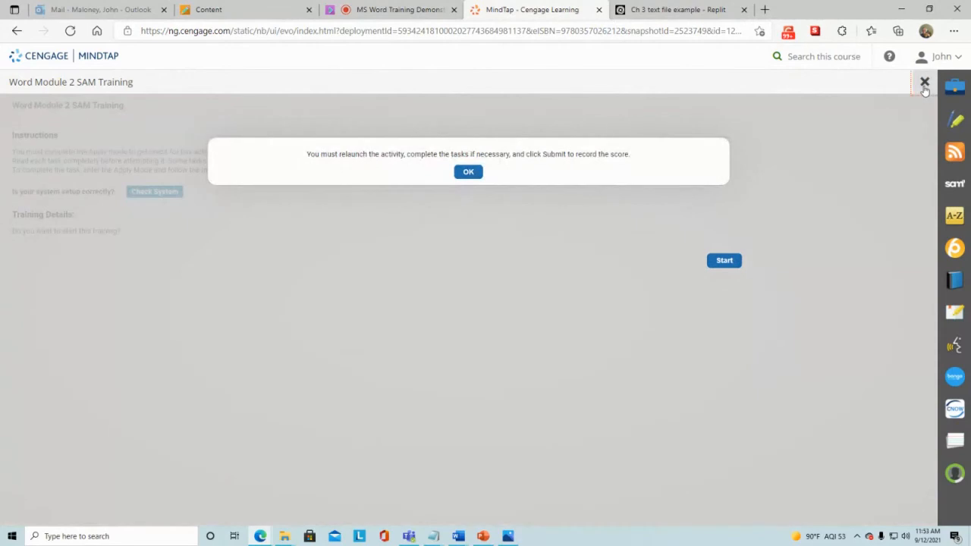
left_click(925, 83)
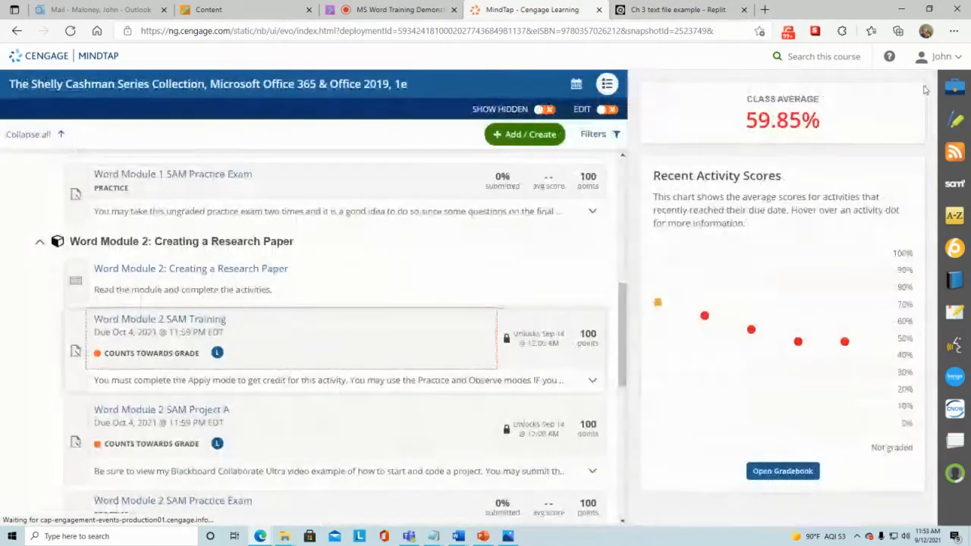
scroll(192, 372, "down", 4)
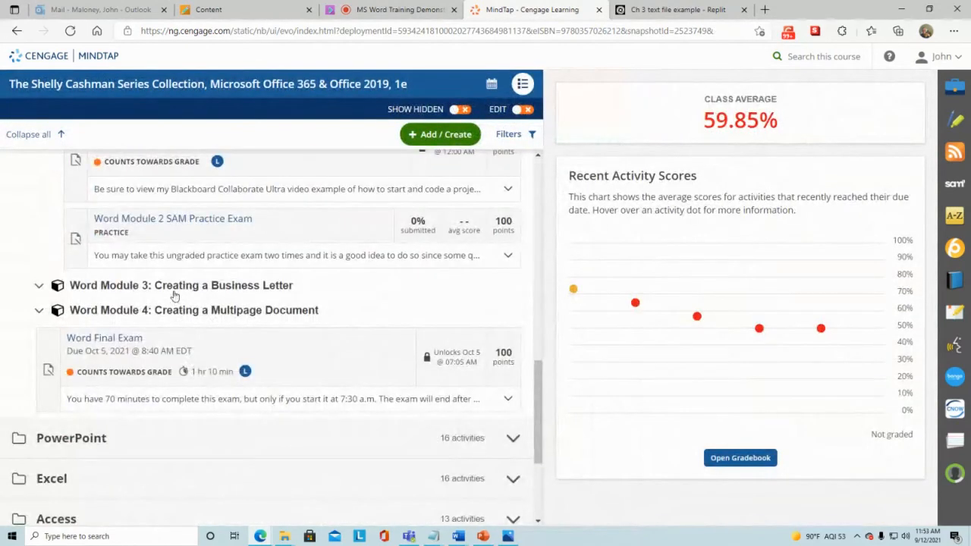
left_click(175, 288)
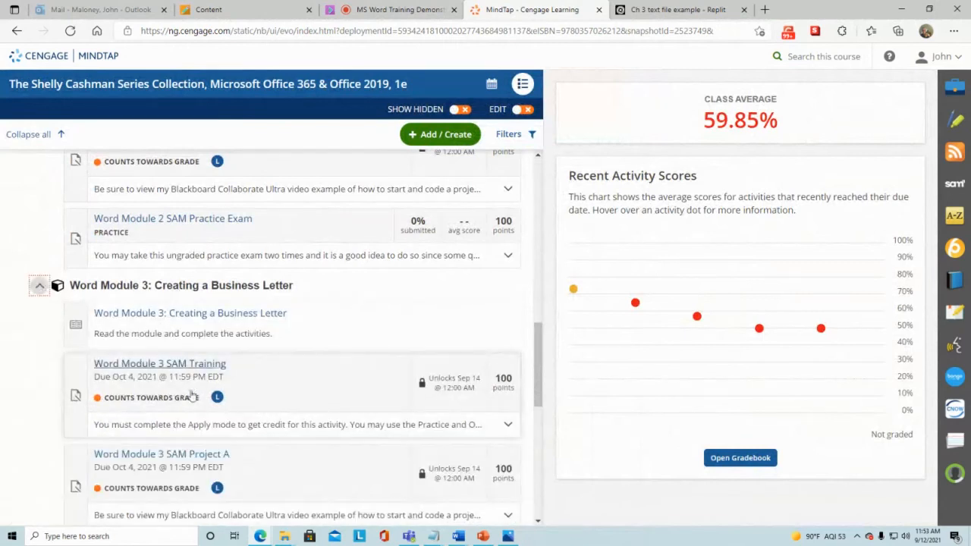
left_click(169, 367)
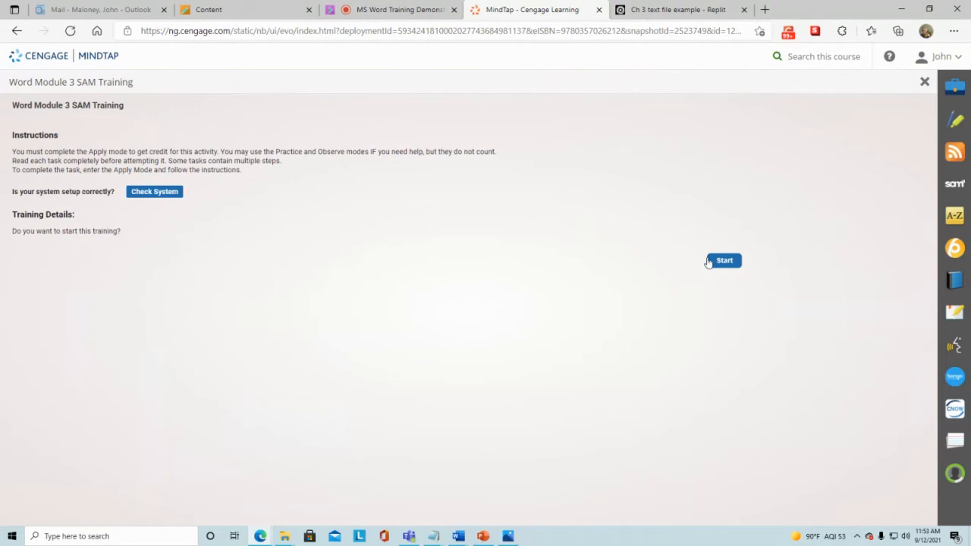
left_click(722, 261)
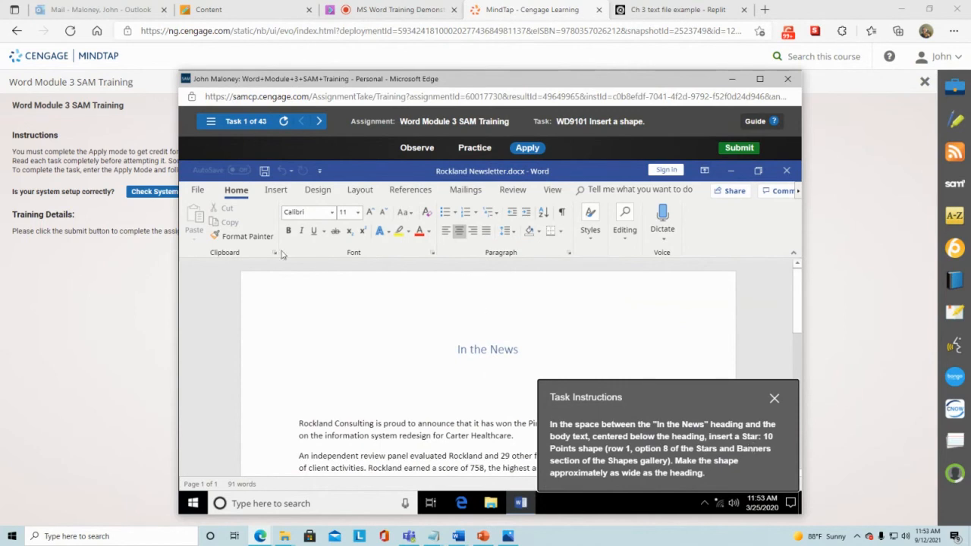
Step: Insert a Star: 10 Points shape centered below the "In the News" heading, about as wide as the heading
left_click(277, 191)
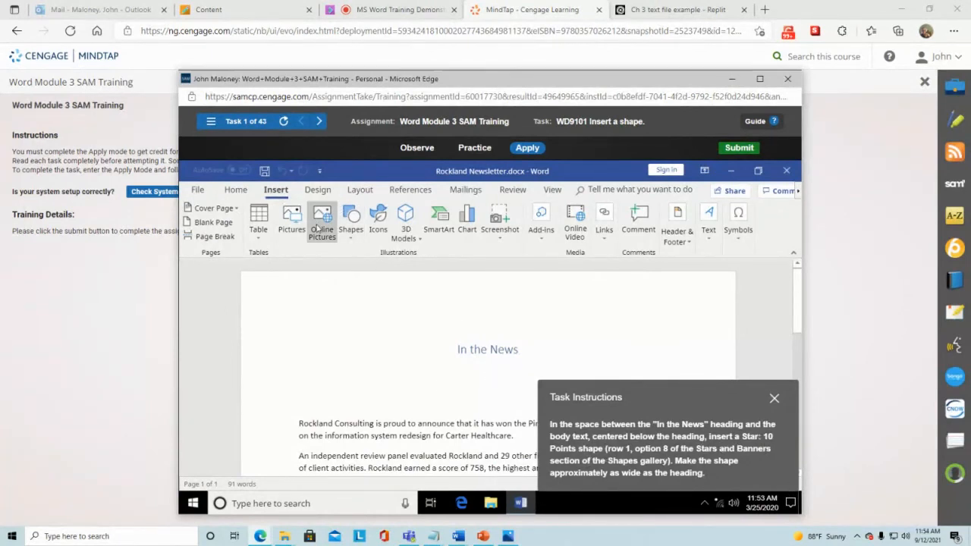
left_click(349, 231)
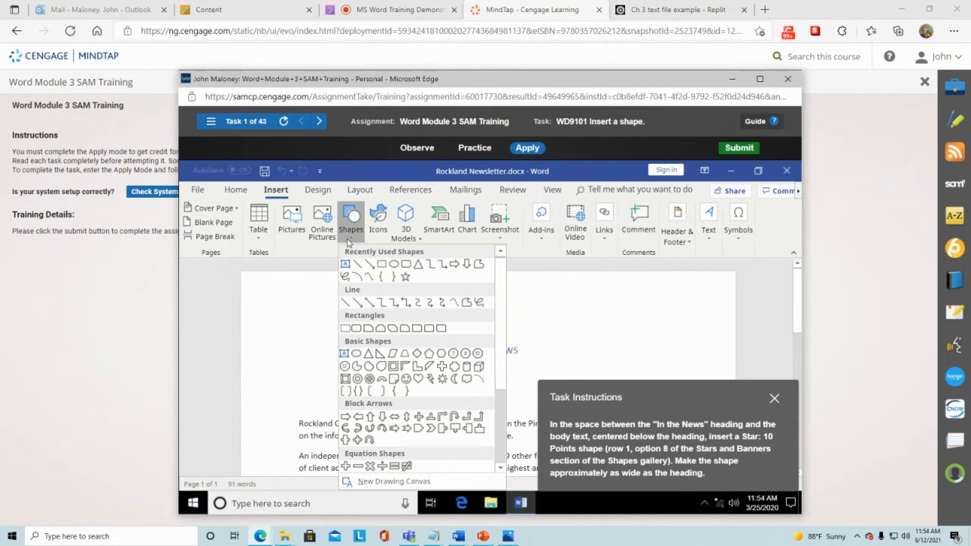
scroll(406, 349, "down", 2)
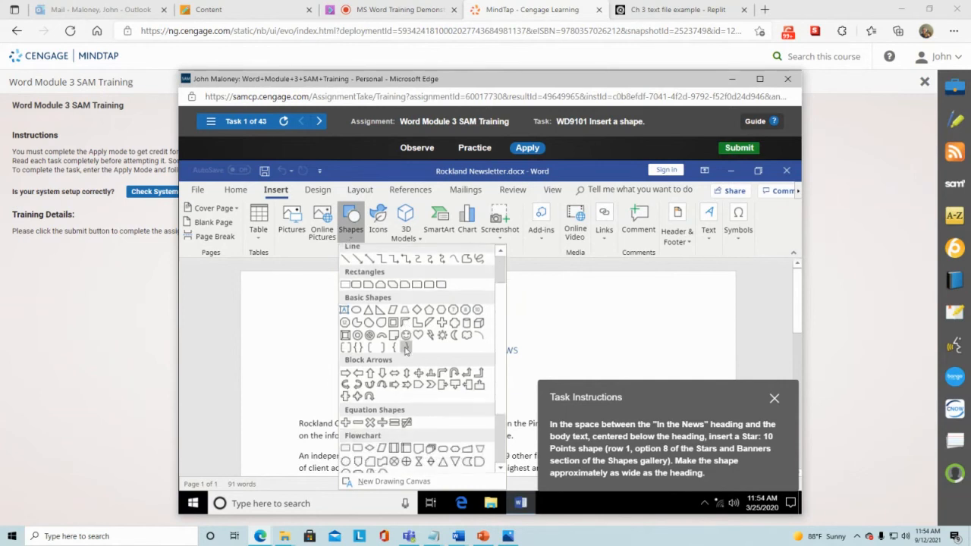
scroll(406, 349, "down", 2)
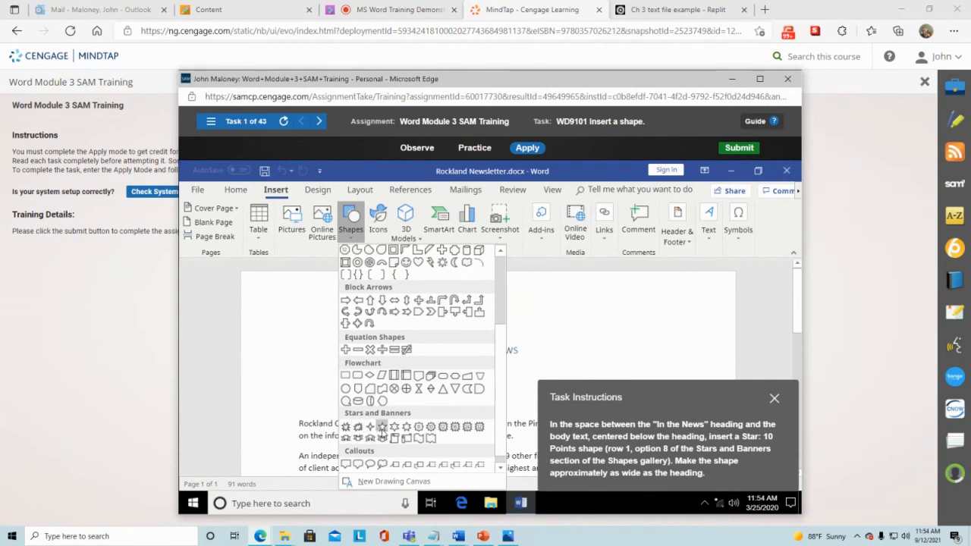
left_click(430, 428)
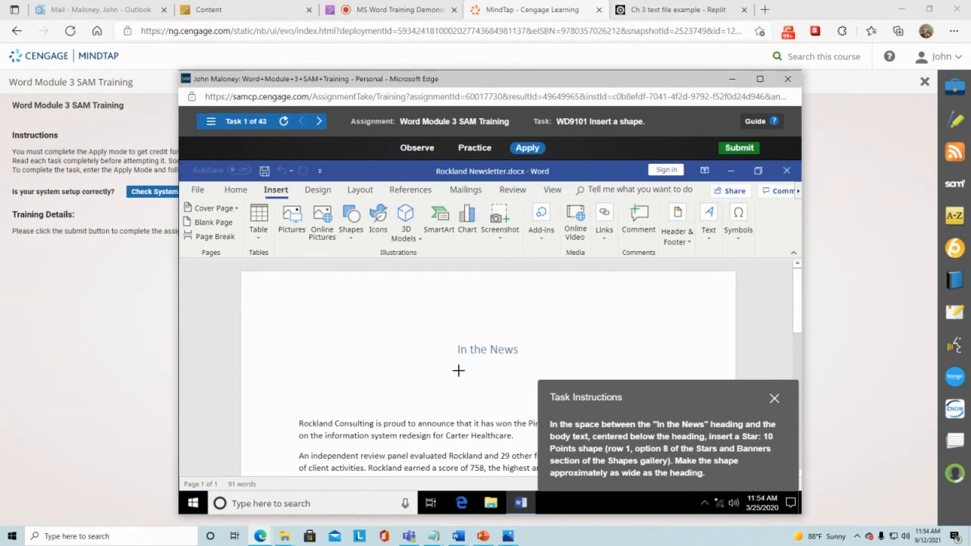
left_click_drag(458, 370, 519, 384)
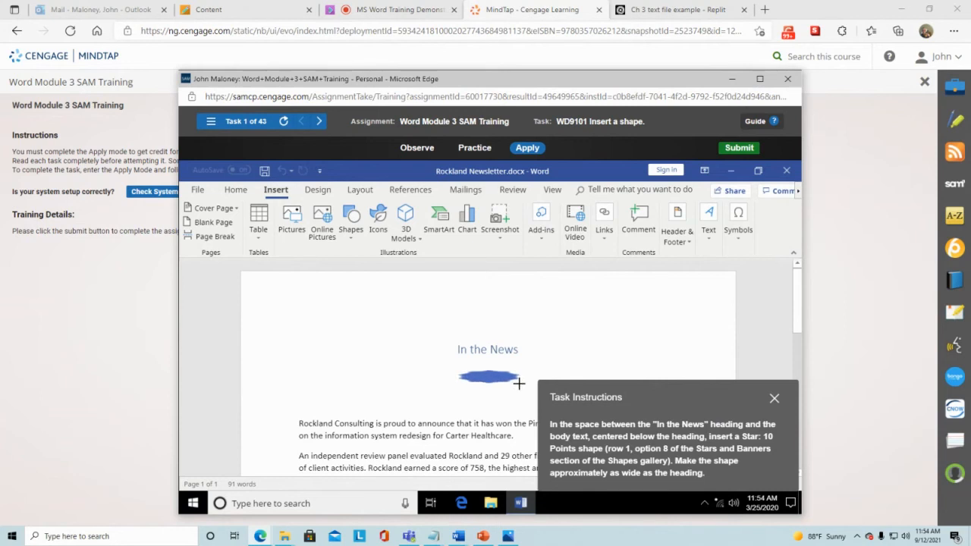
left_click_drag(519, 384, 519, 389)
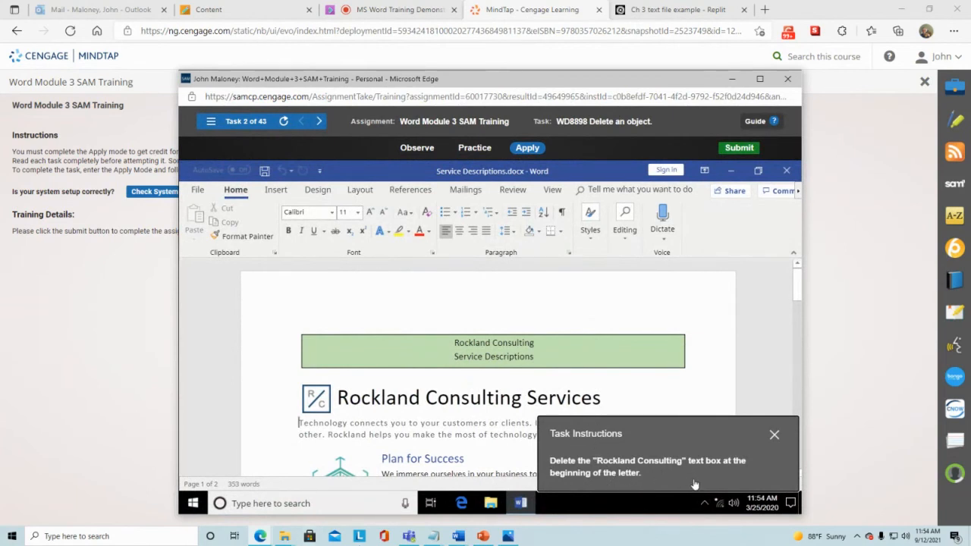
Step: Try to delete the "Rockland Consulting" text box from inside its text area in Apply mode, dismissing the retry message
left_click(392, 345)
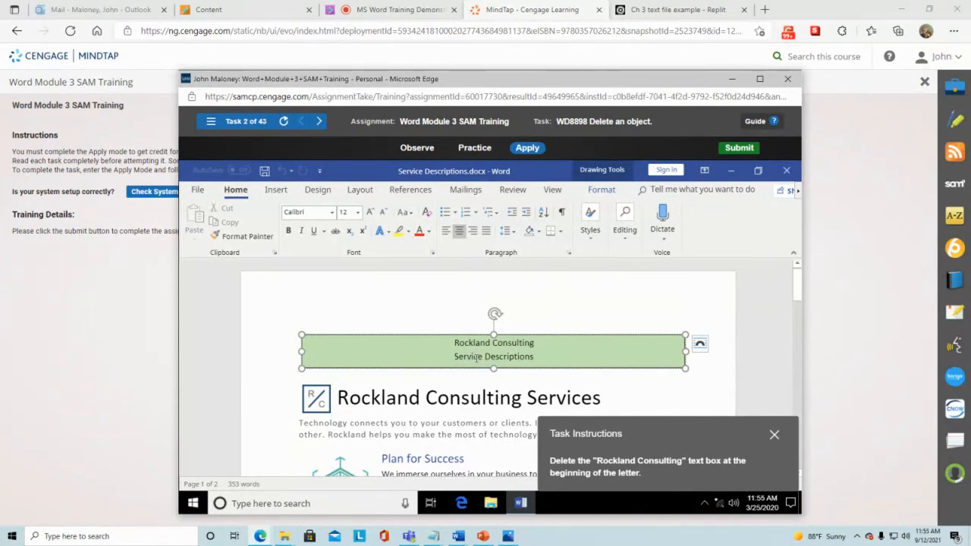
key("Delete")
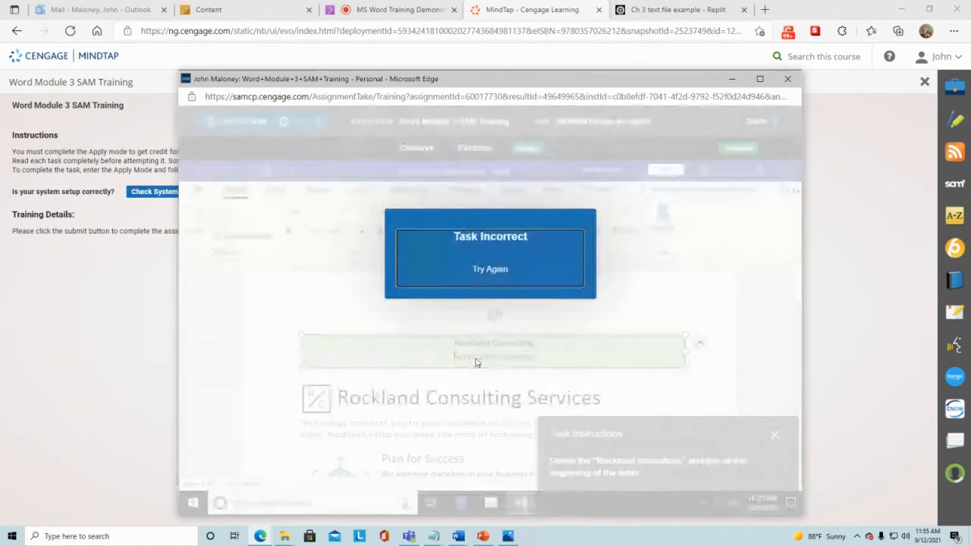
left_click(492, 269)
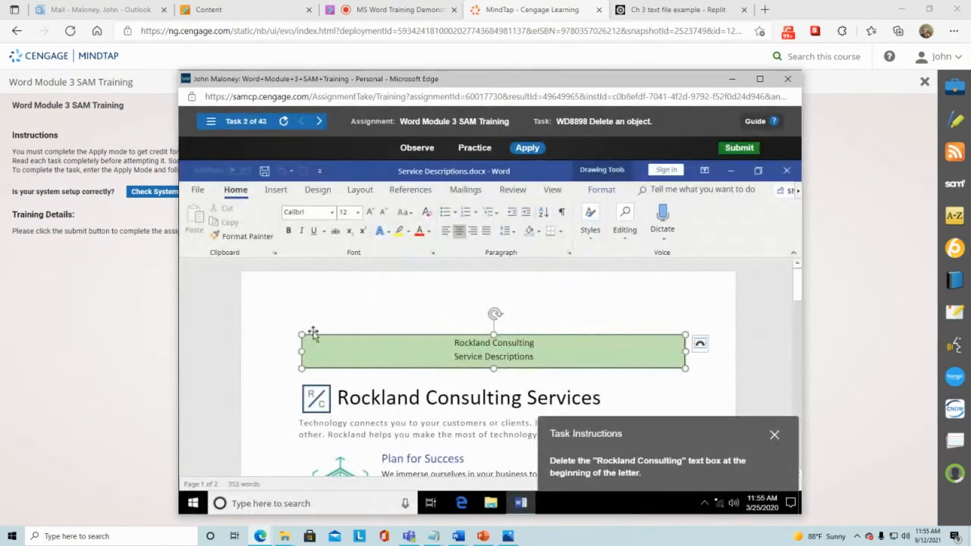
Step: Open the text box's layout options, close them, and try to delete the box after selecting it by its border
left_click(700, 346)
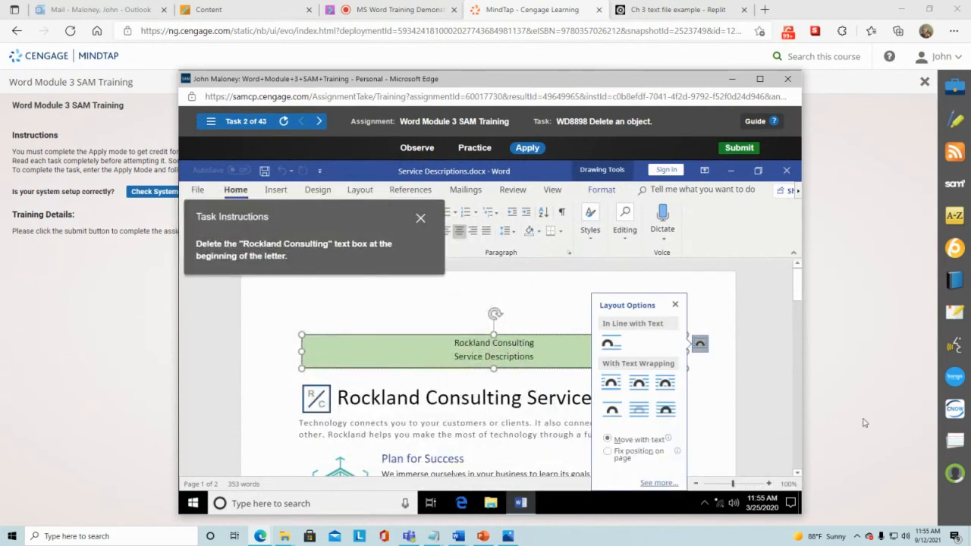
left_click(668, 484)
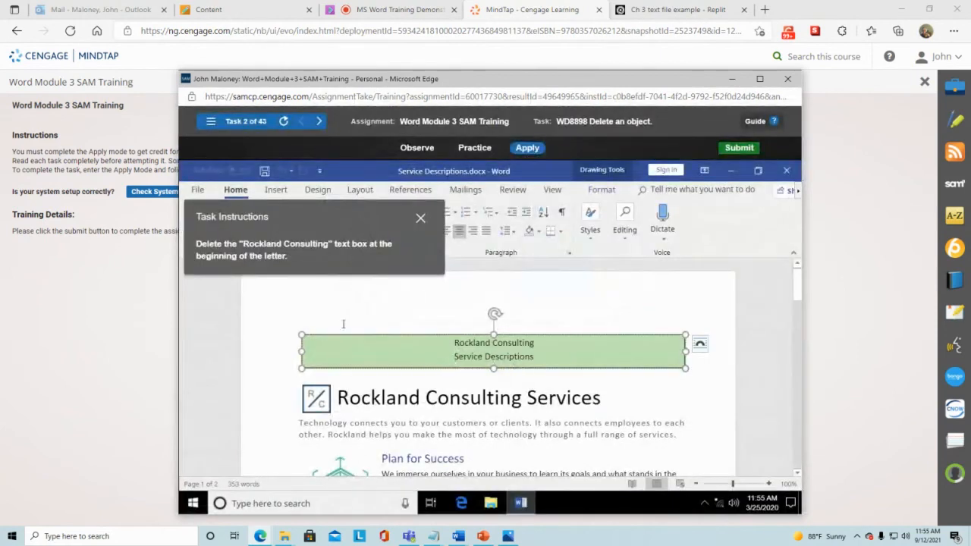
left_click(317, 319)
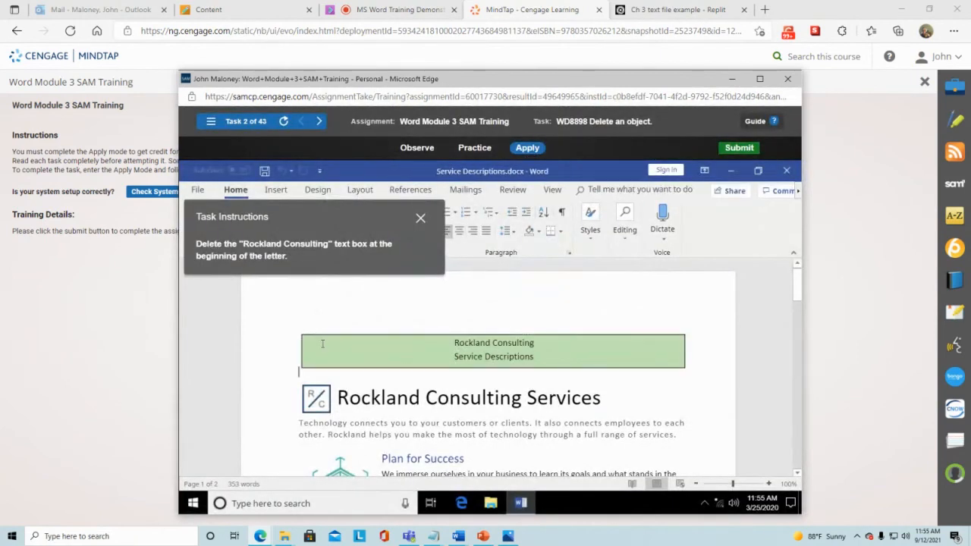
left_click(322, 335)
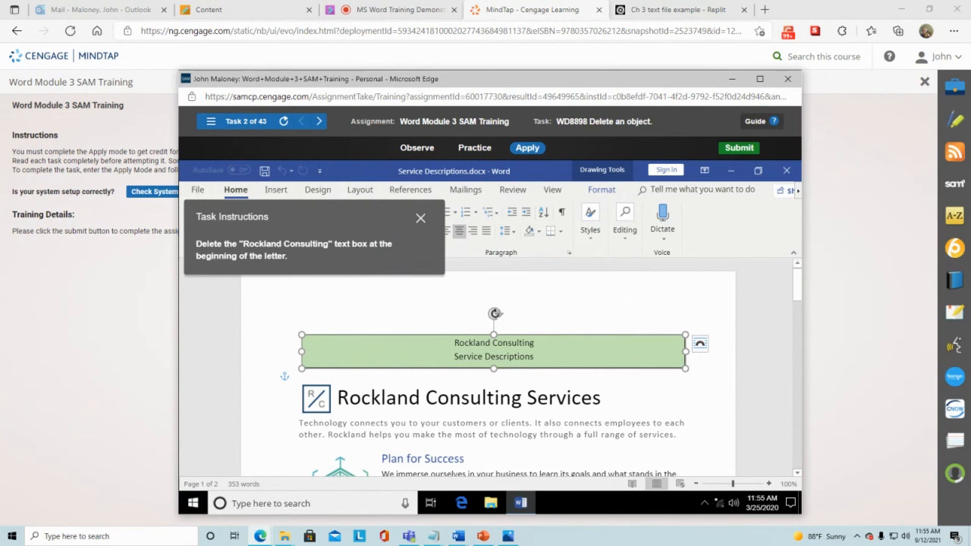
left_click(439, 318)
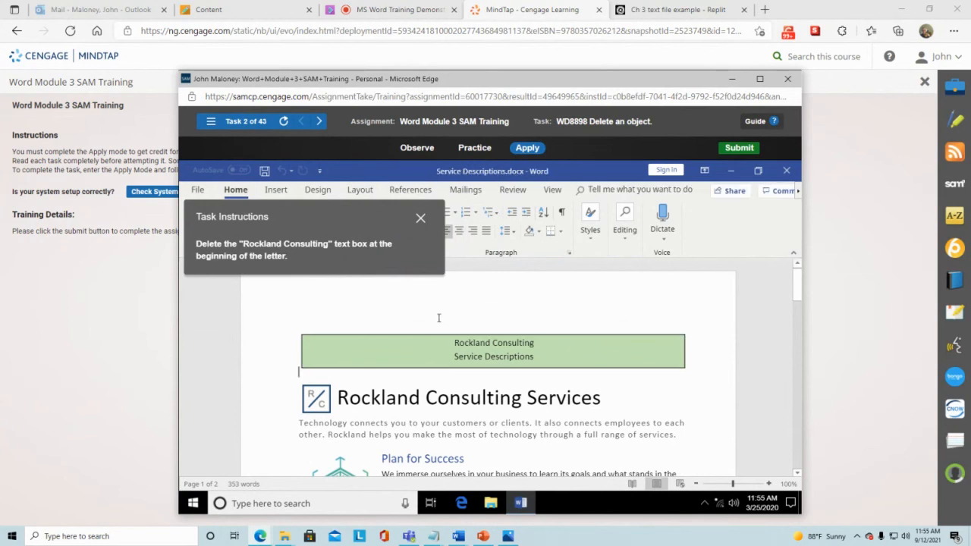
left_click(451, 376)
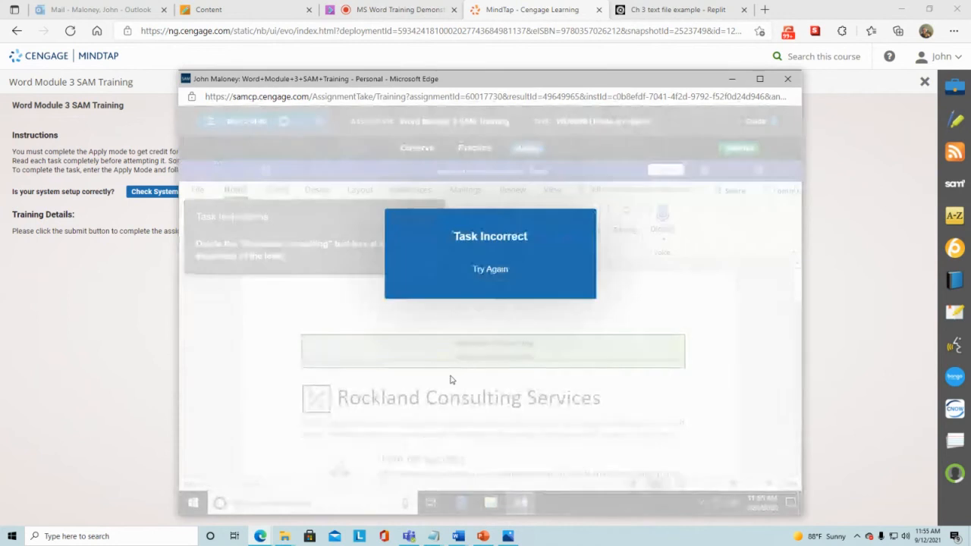
left_click(499, 268)
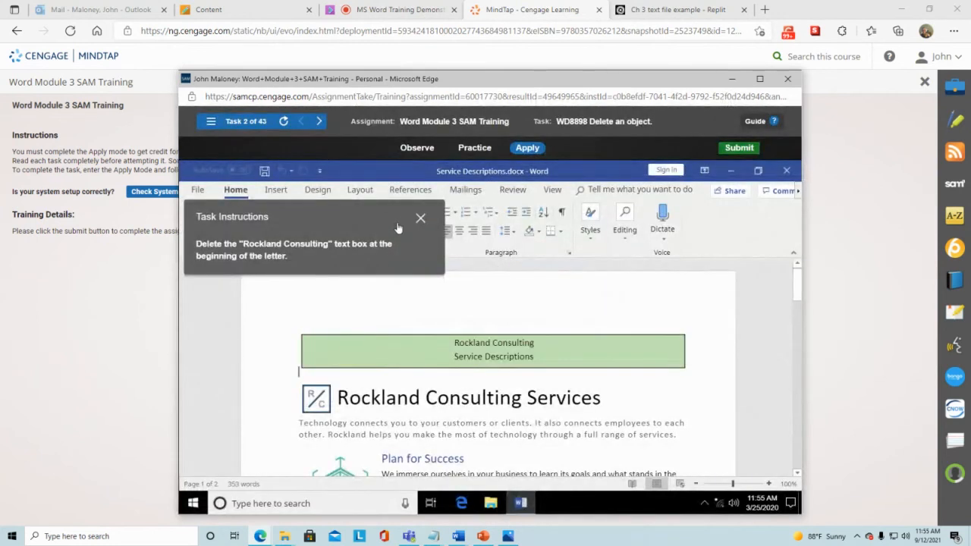
Step: Run the Delete an object task in Practice mode, selecting and deleting the "Rockland Consulting" text box
left_click(479, 152)
left_click(475, 308)
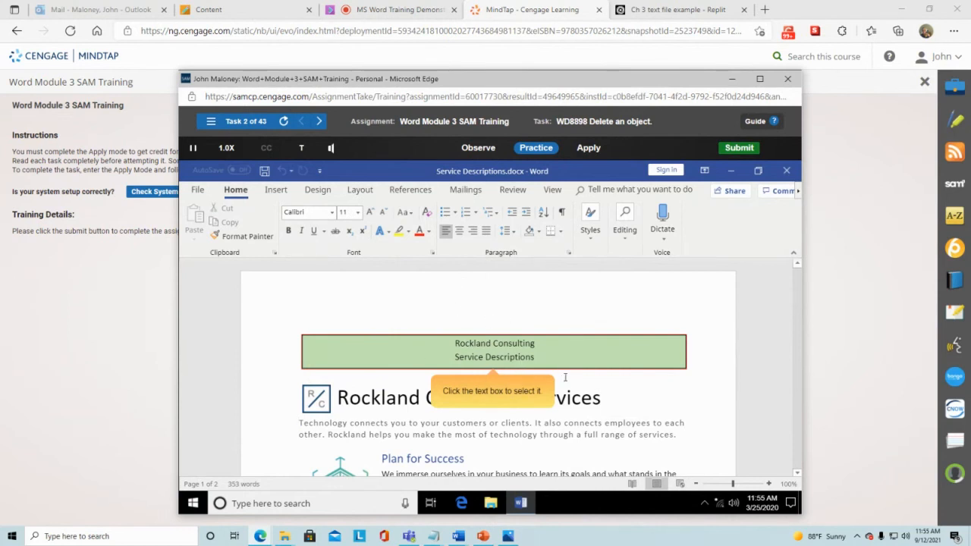
left_click(522, 341)
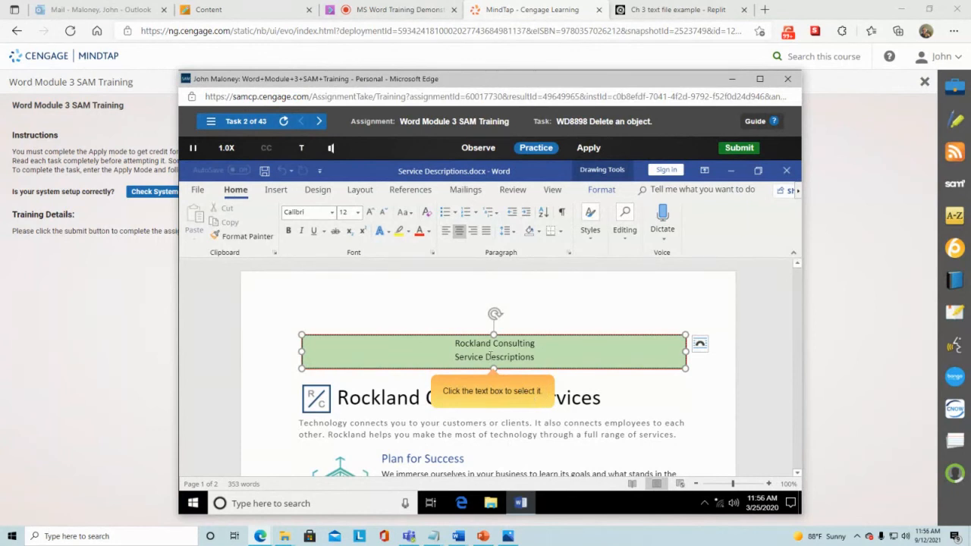
double_click(489, 355)
left_click_drag(456, 345, 564, 355)
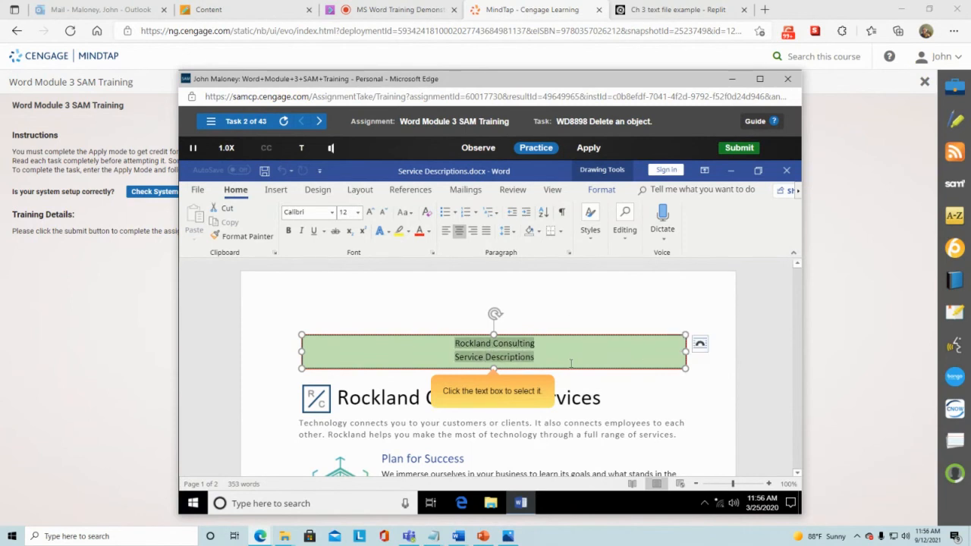
left_click(507, 340)
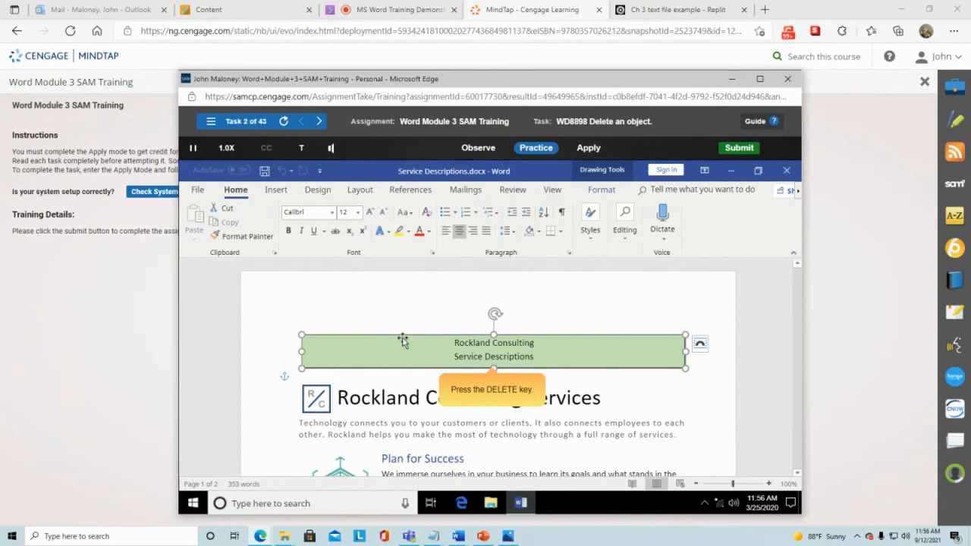
key("Delete")
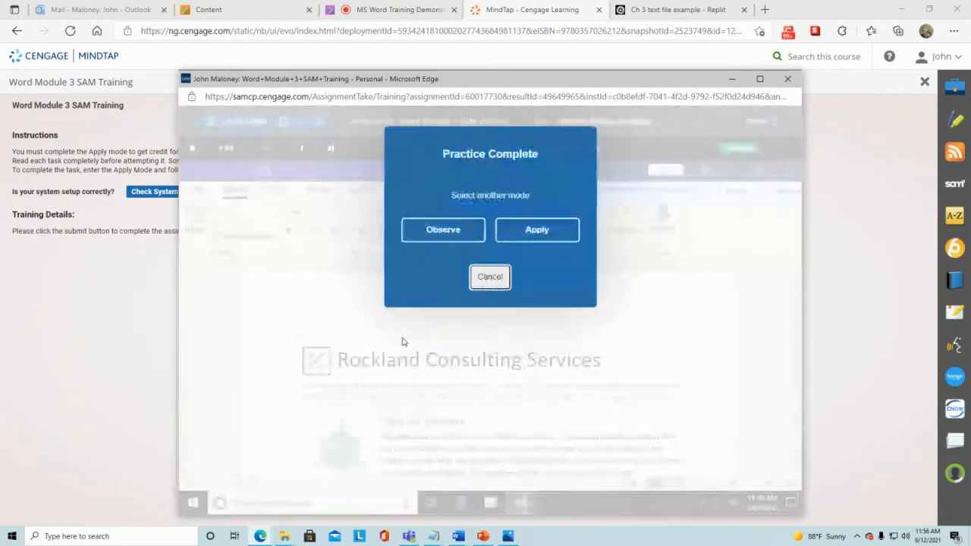
Step: Return to Apply mode and try to delete the text box from inside it and with its two text lines selected
left_click(536, 232)
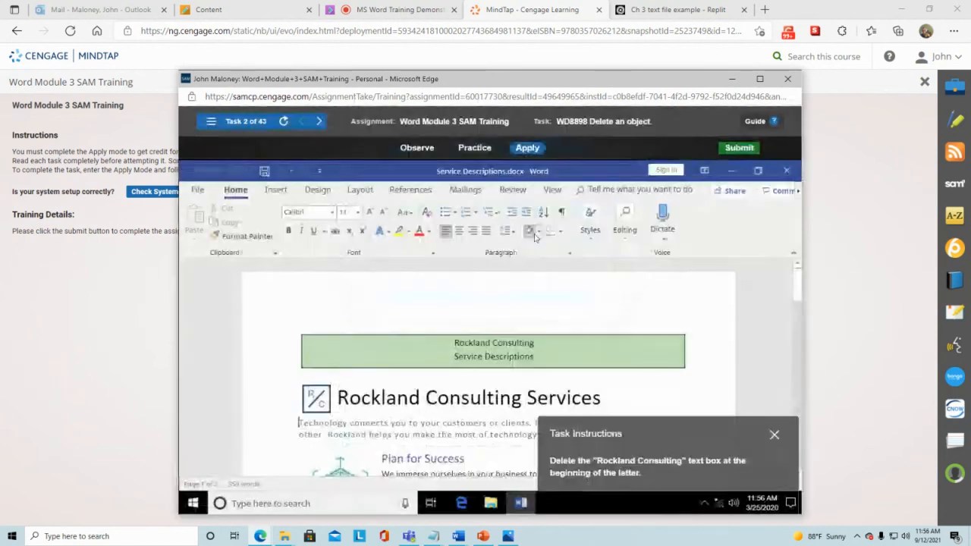
left_click(330, 344)
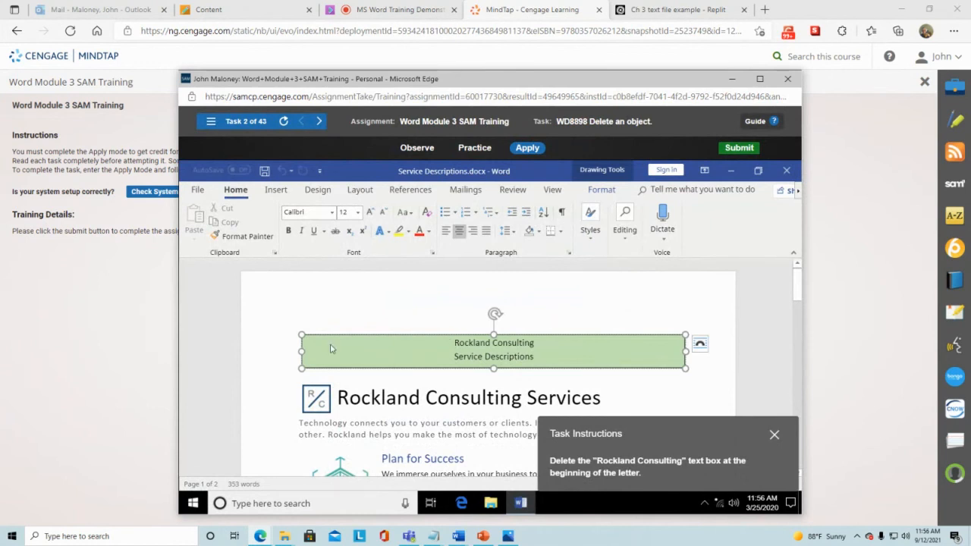
key("Delete")
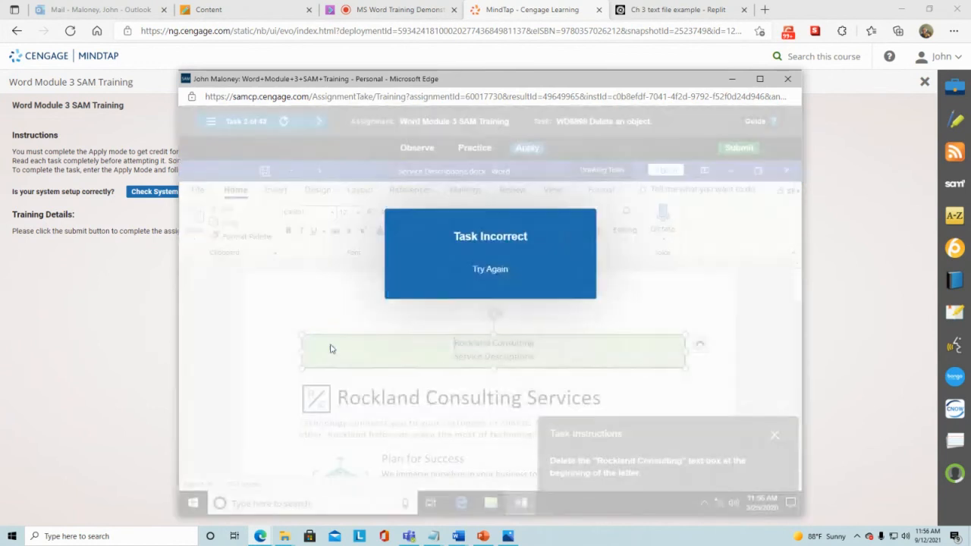
left_click(479, 269)
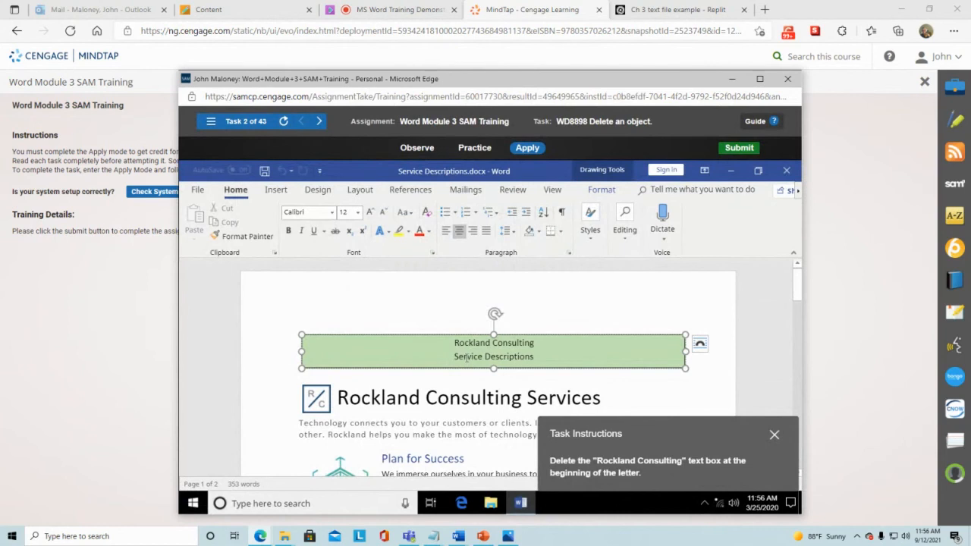
left_click(455, 343)
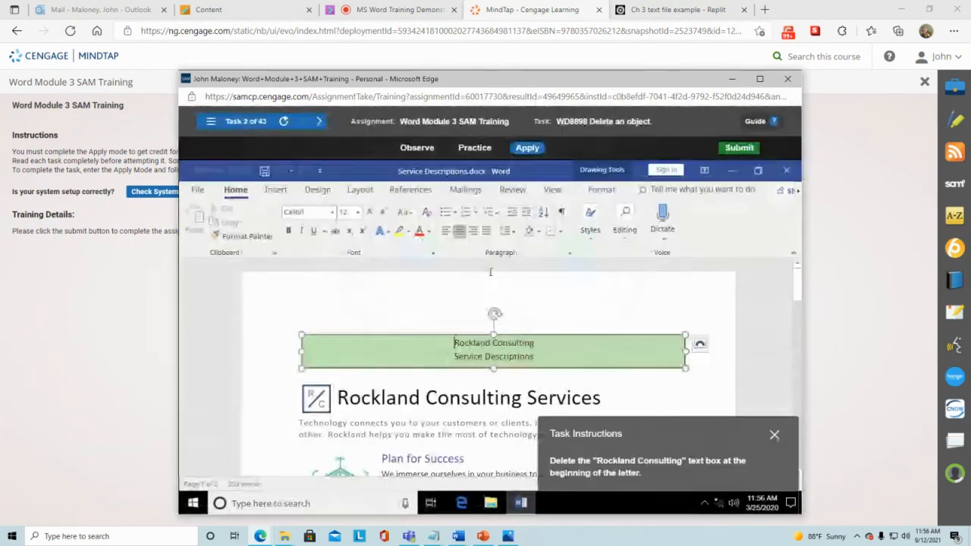
left_click(491, 269)
left_click_drag(456, 344, 536, 366)
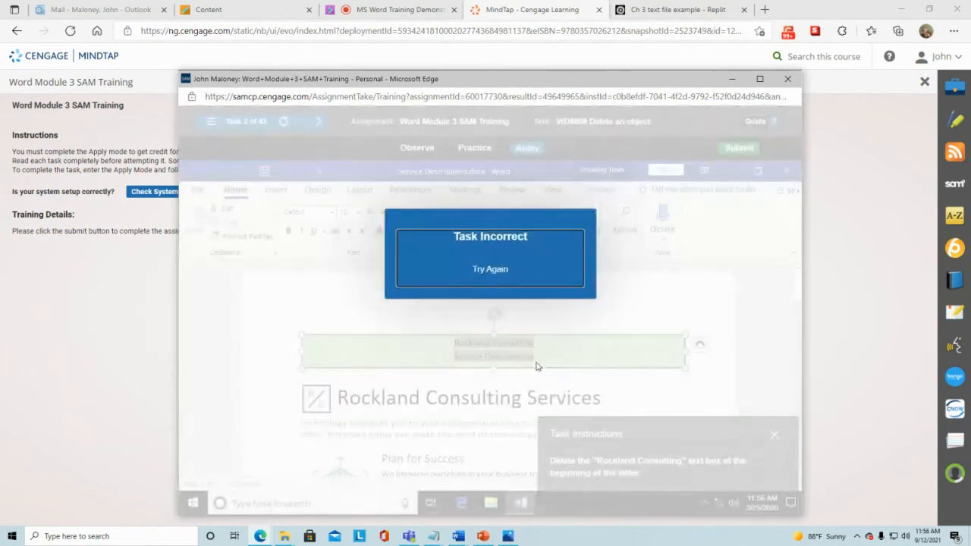
left_click(500, 270)
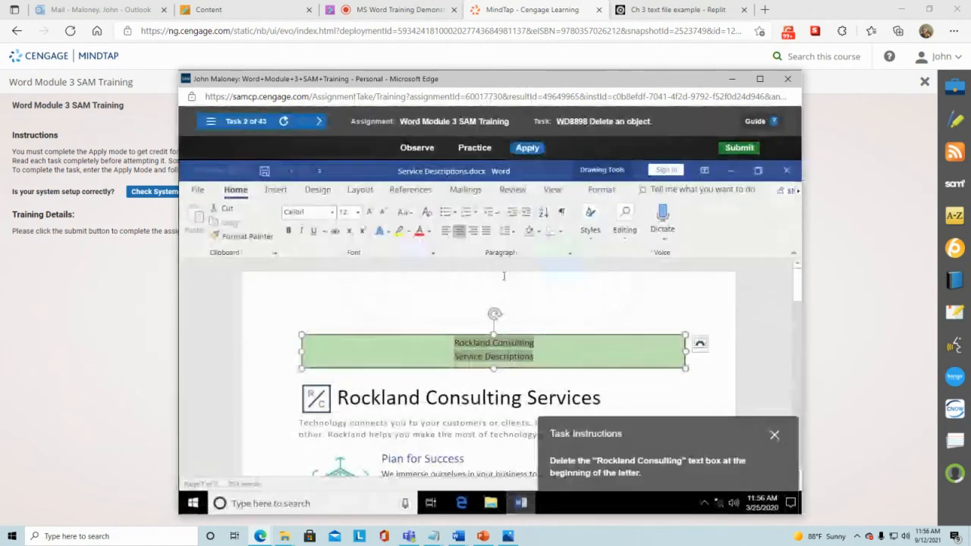
Step: Repeat the text box deletion in Practice mode, selecting the "Rockland Consulting" box by its border before deleting it
left_click(474, 147)
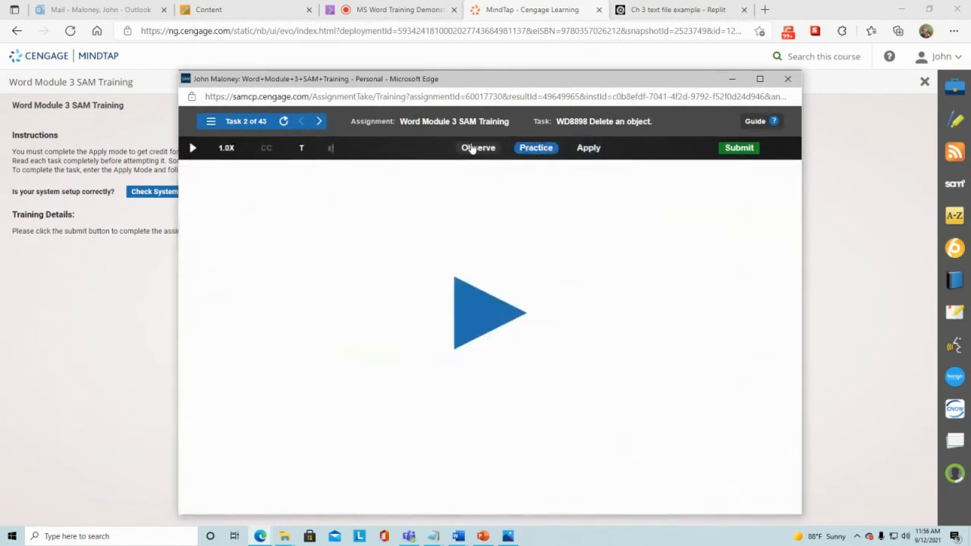
left_click(472, 313)
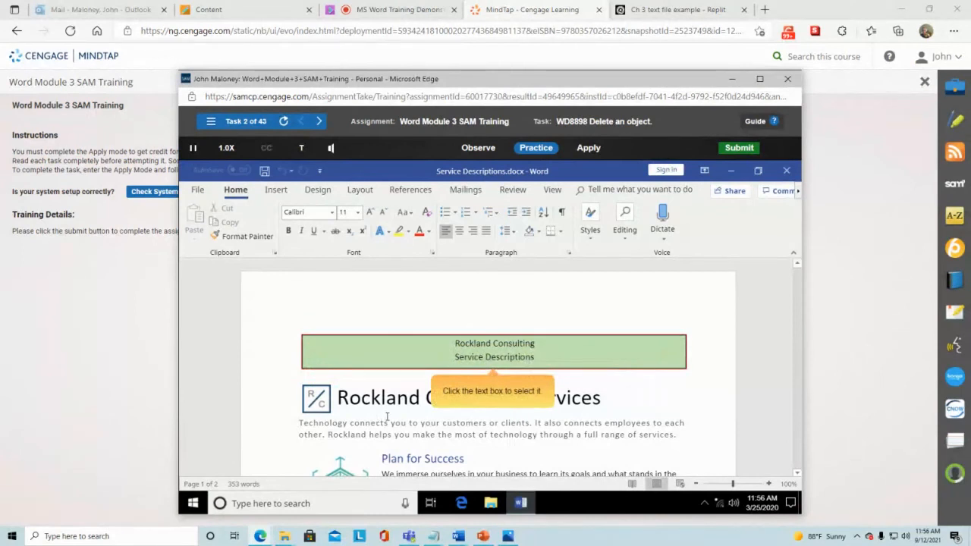
left_click(507, 346)
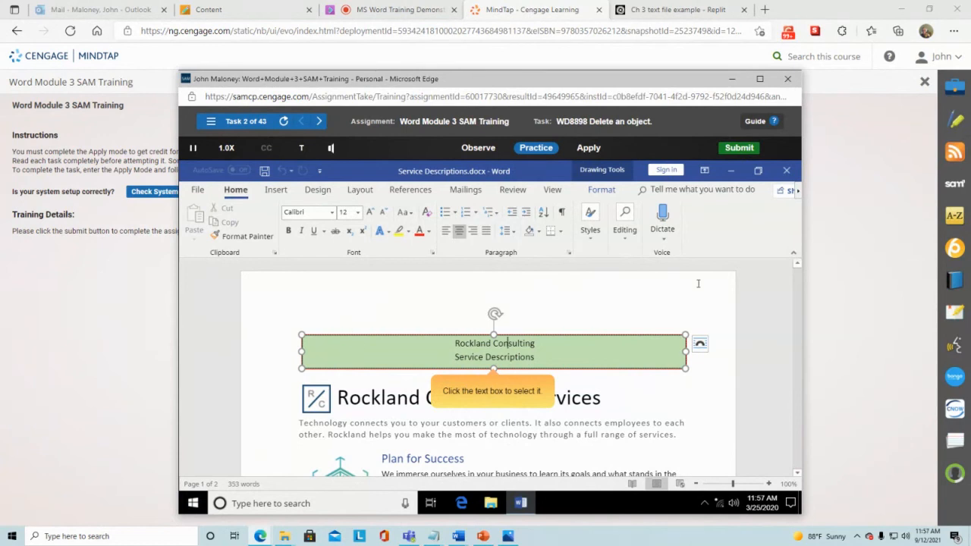
left_click(472, 336)
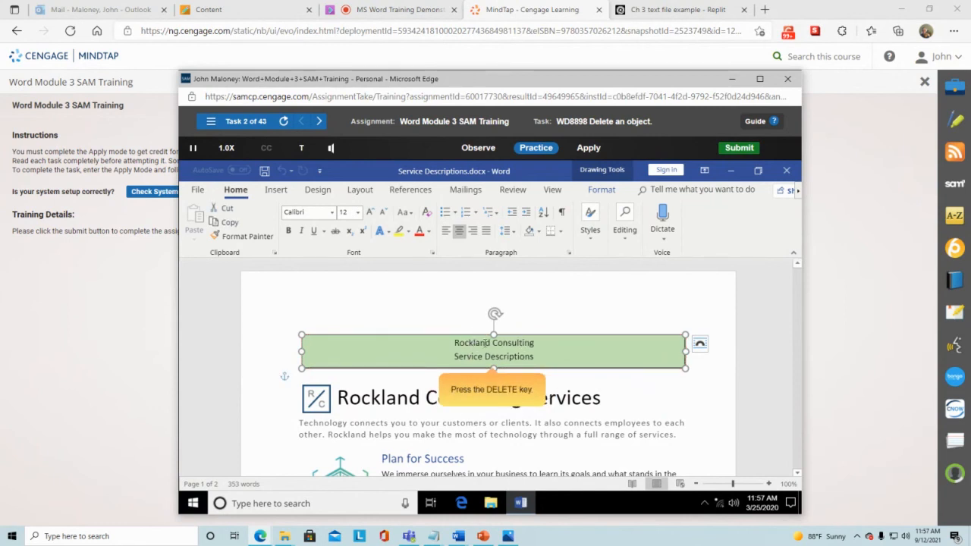
key("Delete")
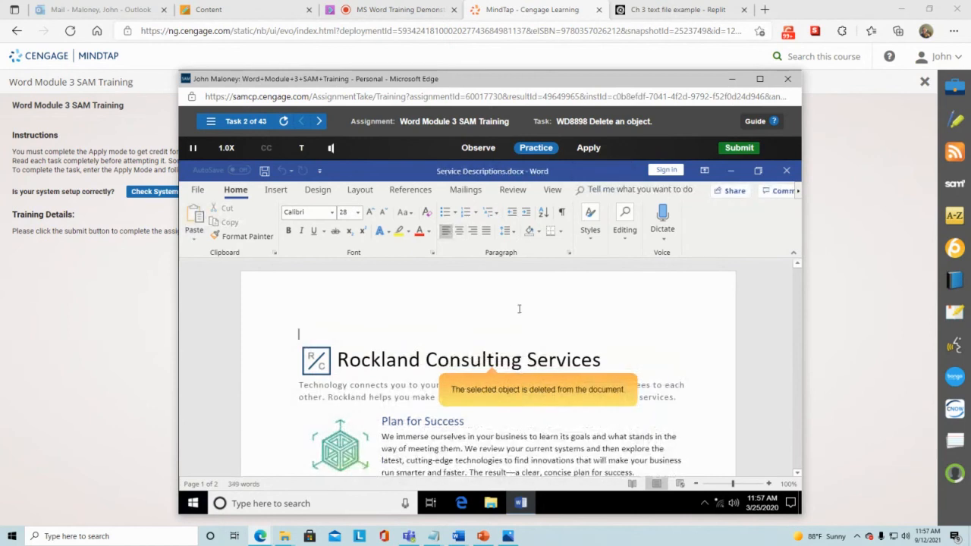
Step: Switch back to Apply mode, select the "Rockland Consulting" text box by its border, and delete it
left_click(589, 148)
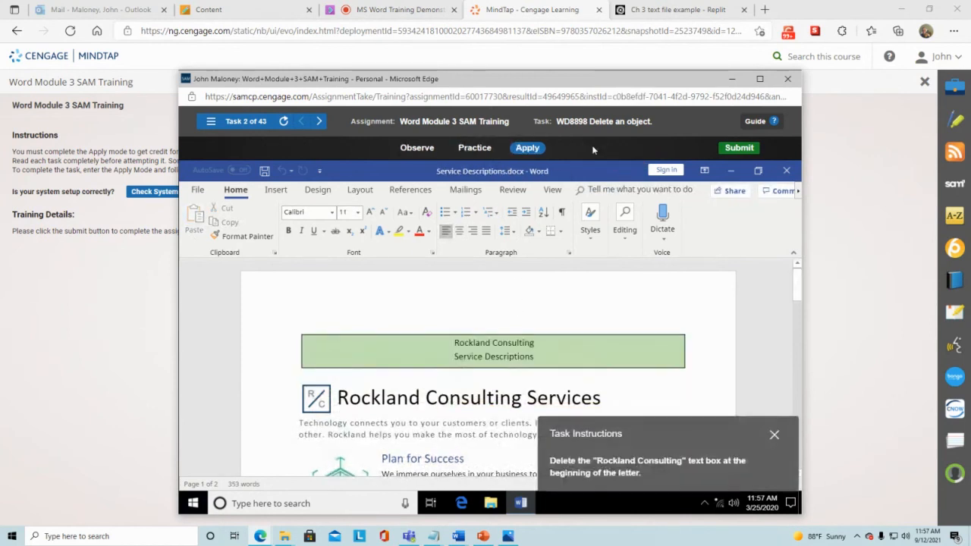
left_click(415, 358)
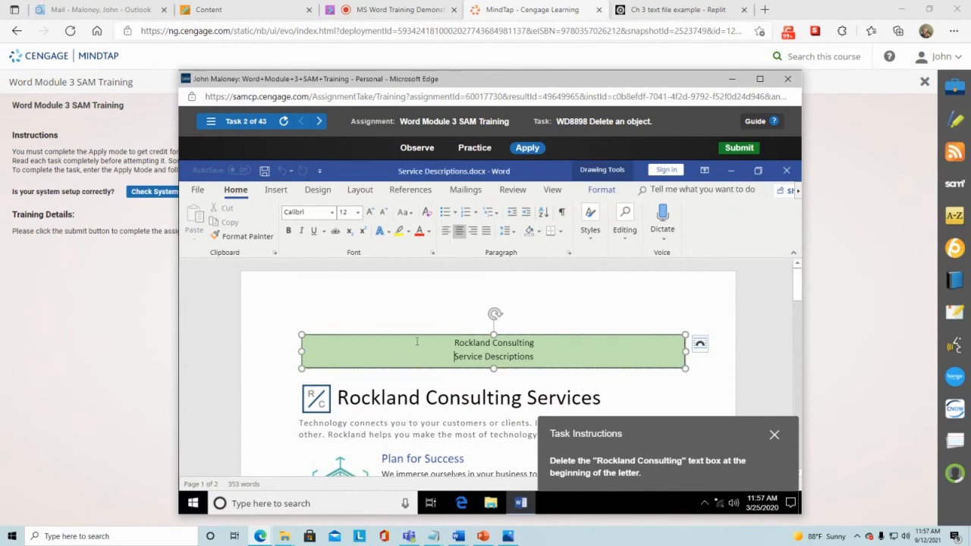
left_click(417, 339)
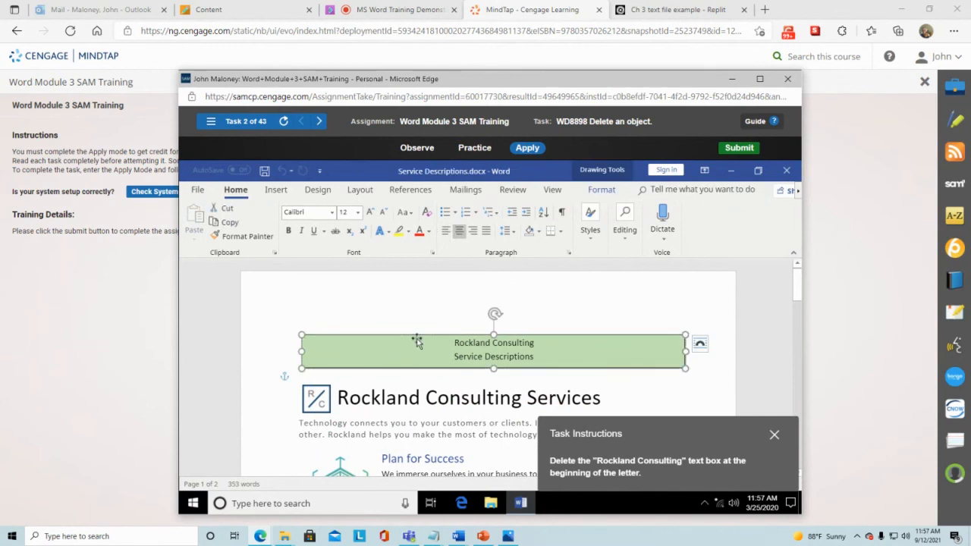
key("Delete")
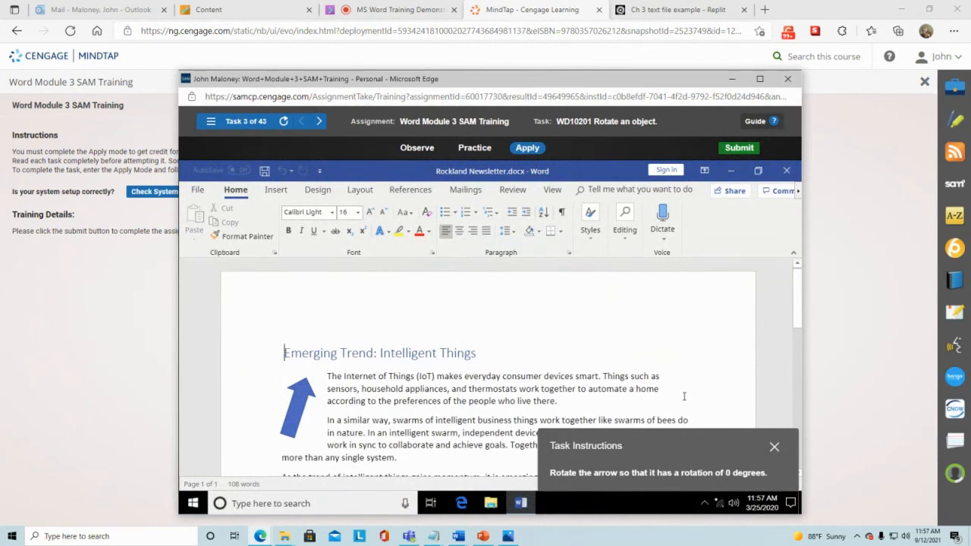
Step: Rotate the blue arrow below the "Emerging Trend: Intelligent Things" heading to a rotation of 0 degrees
left_click(295, 401)
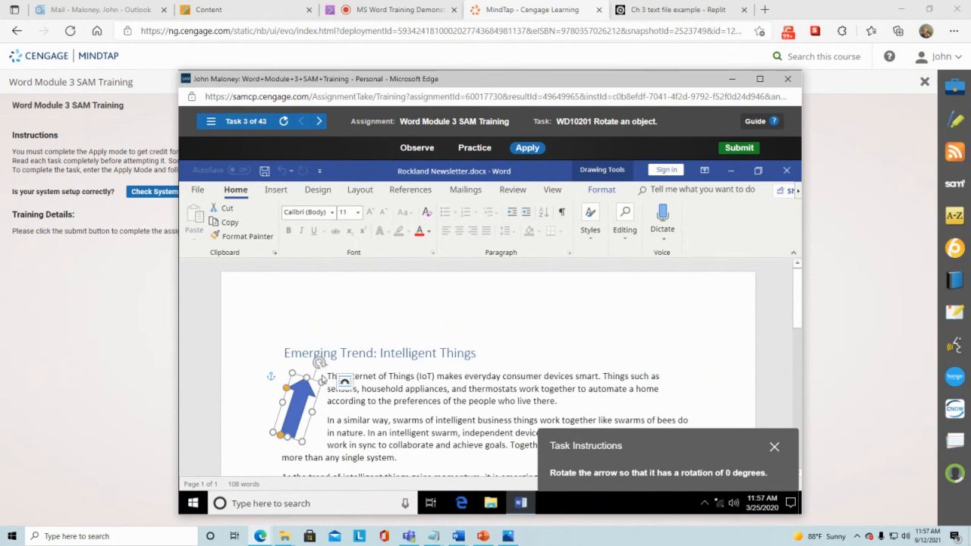
left_click_drag(319, 363, 295, 351)
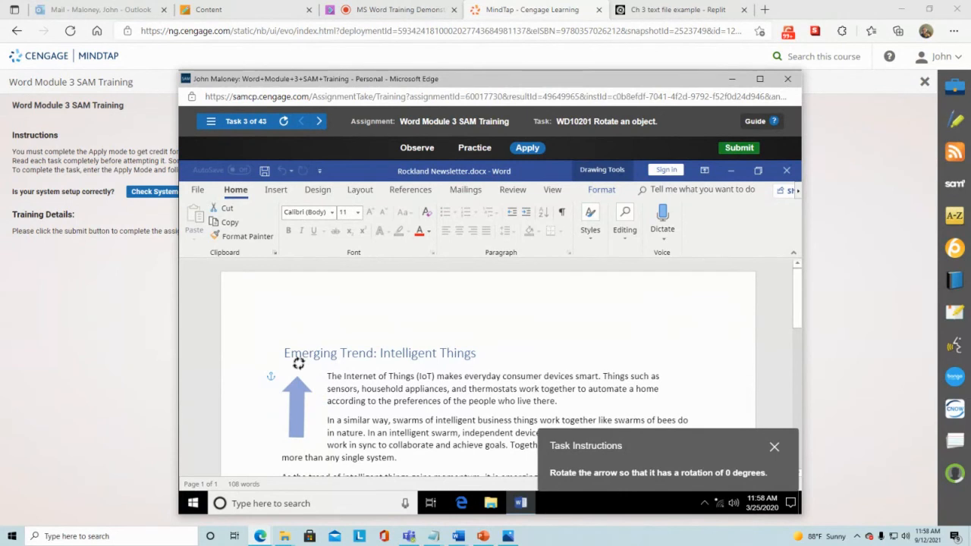
left_click_drag(299, 364, 298, 363)
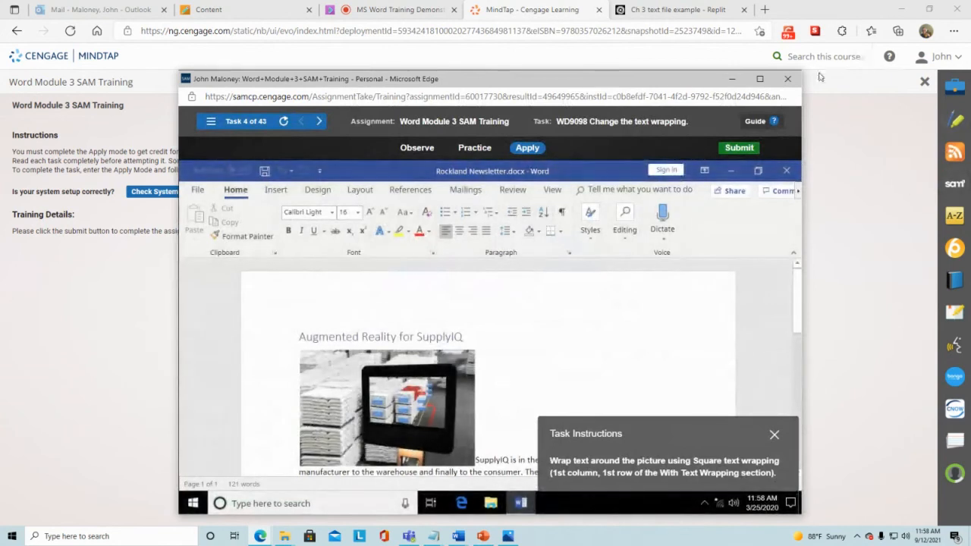
Step: Close the Word Module 3 SAM Training and start the Word Module 4 SAM Training
left_click(789, 80)
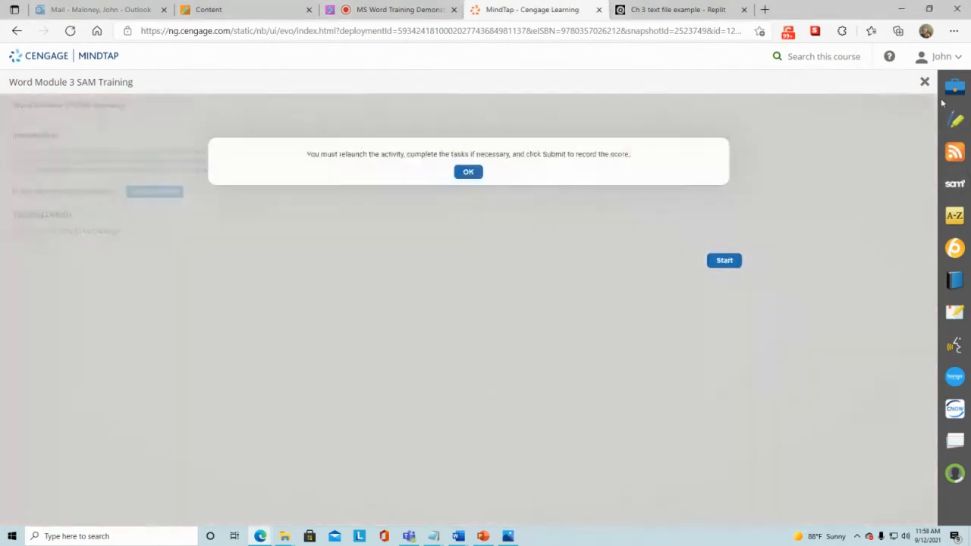
left_click(925, 83)
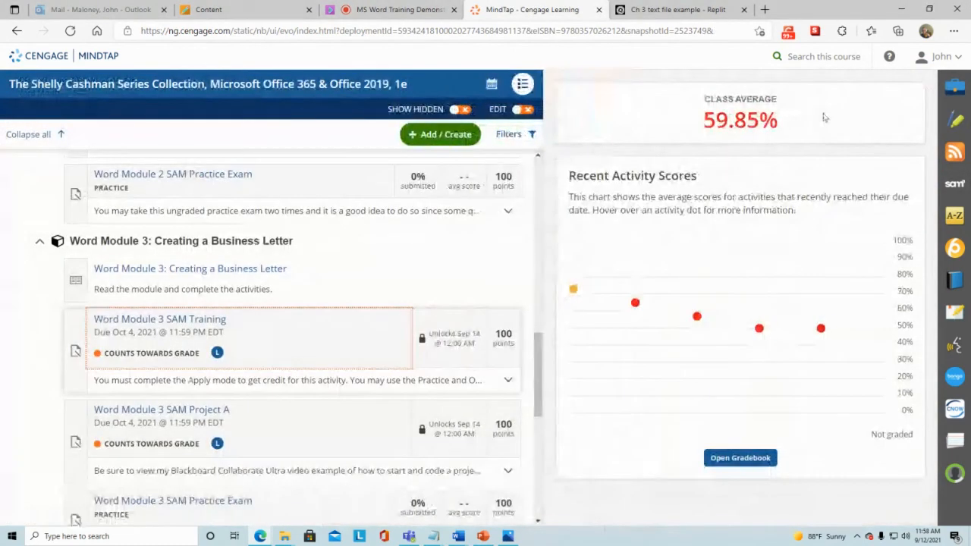
scroll(250, 432, "down", 2)
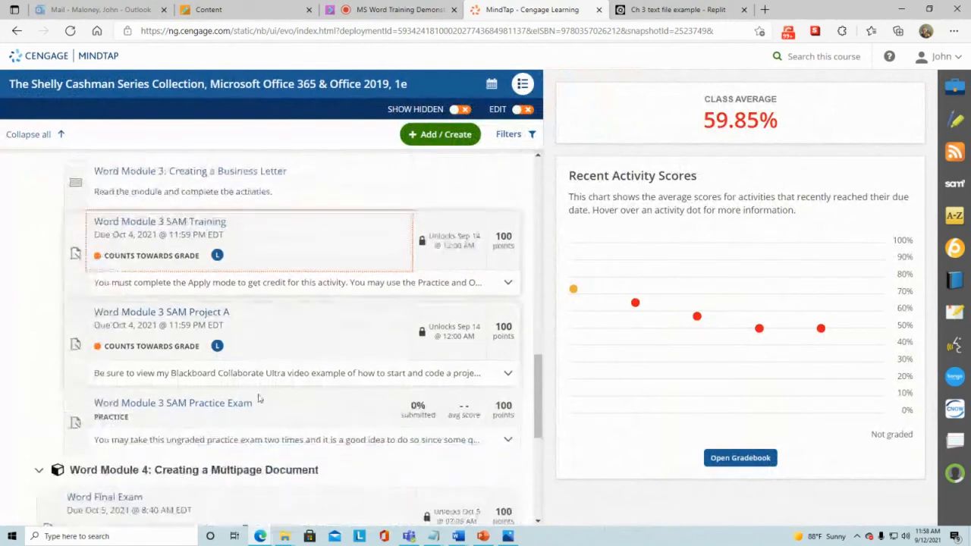
left_click(185, 404)
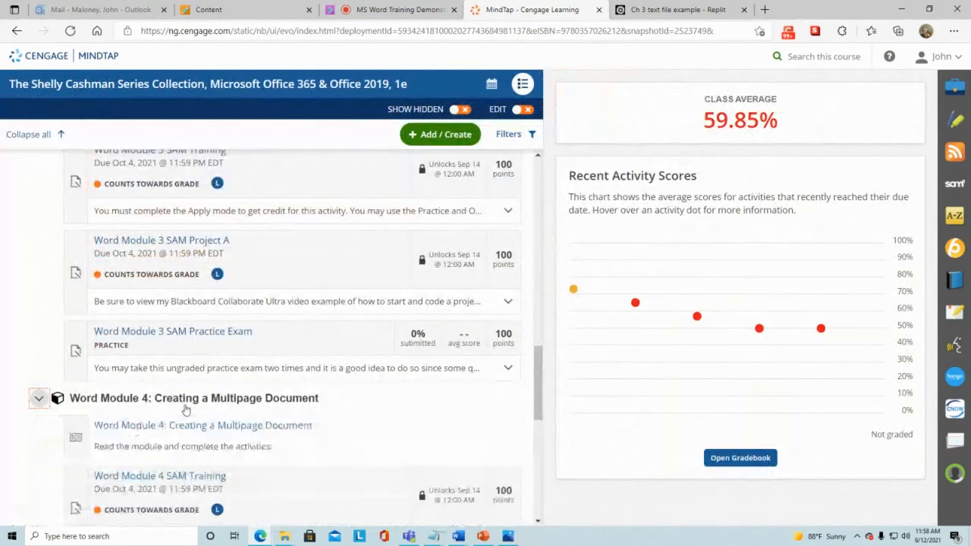
left_click(176, 476)
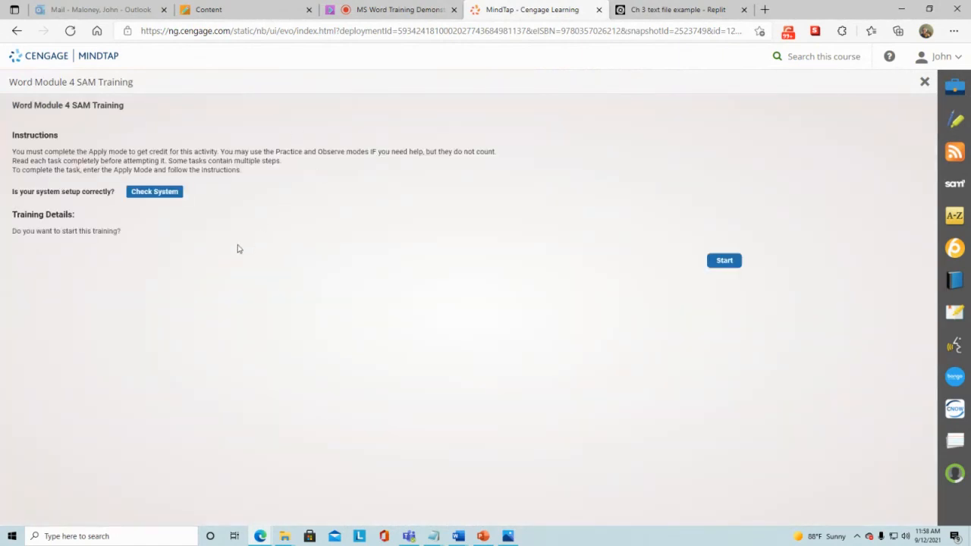
left_click(734, 262)
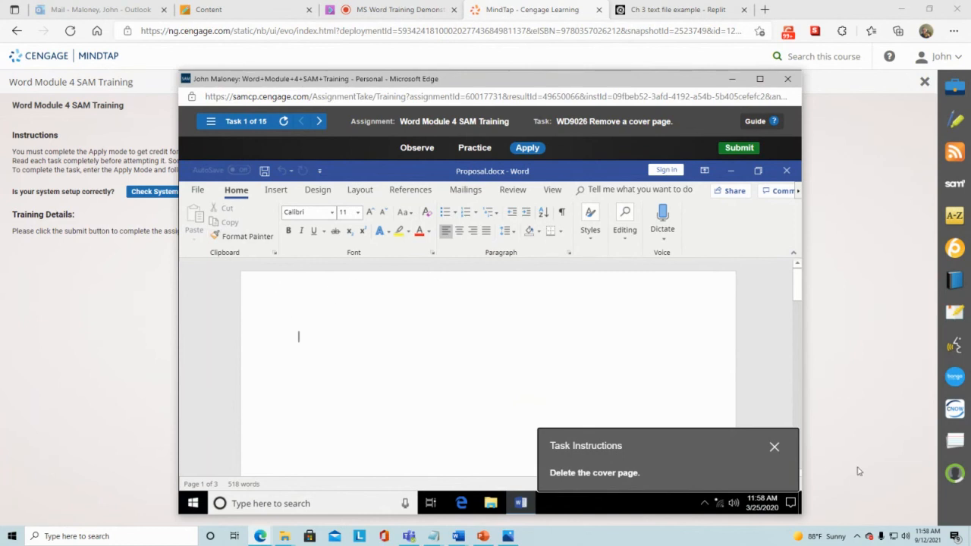
Step: Try to delete the cover page by selecting the large frame on the first page and deleting it
left_click_drag(713, 444, 680, 458)
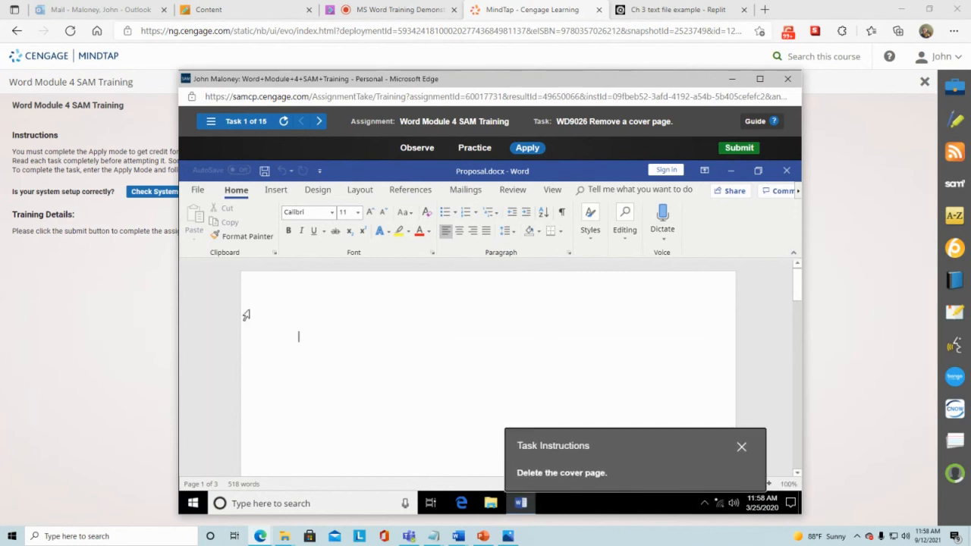
left_click(292, 307)
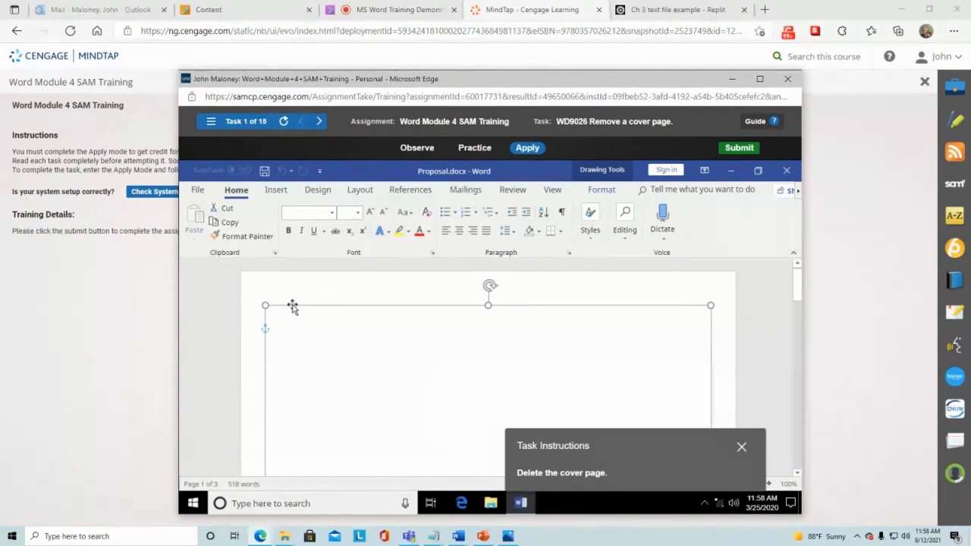
key("Delete")
Step: Remove the current cover page from the proposal document with the Remove Current Cover Page command
left_click(277, 191)
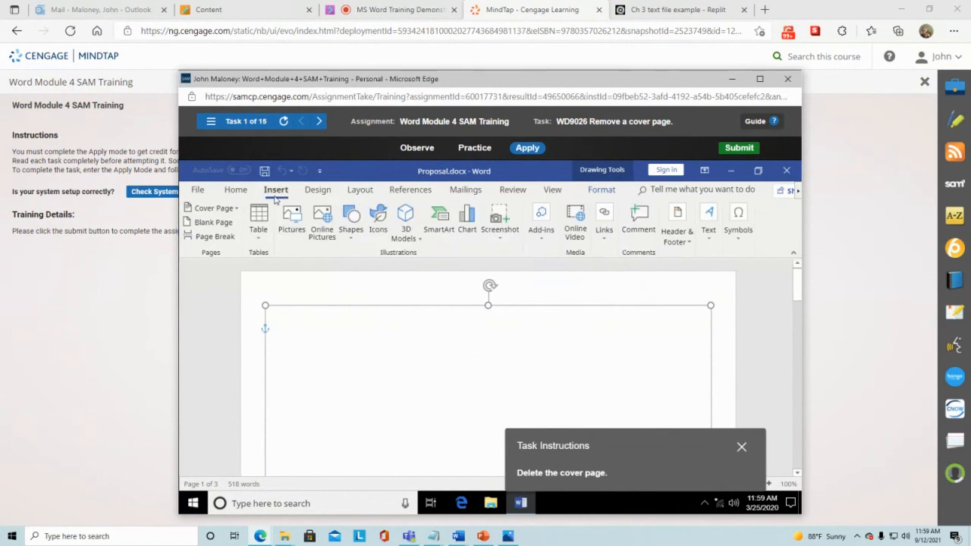
left_click(233, 209)
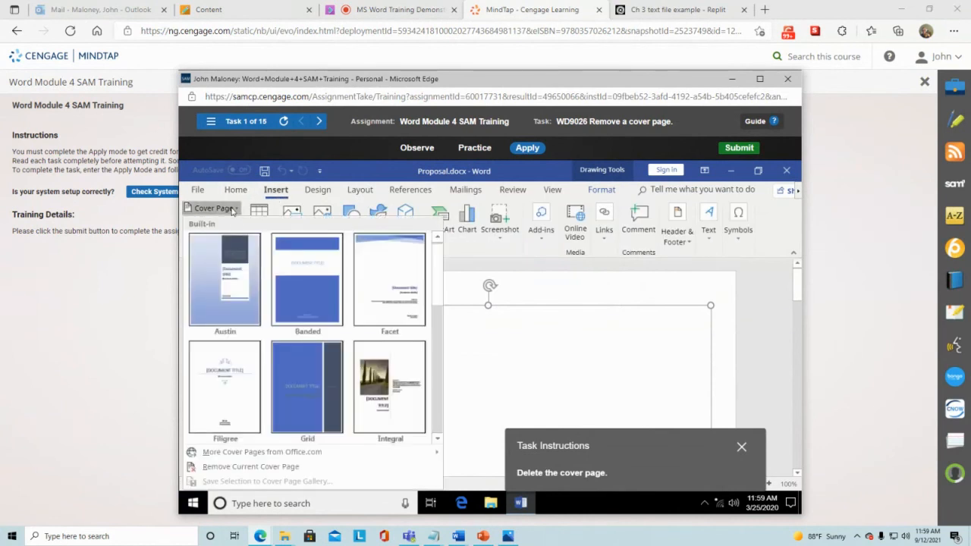
scroll(257, 285, "down", 3)
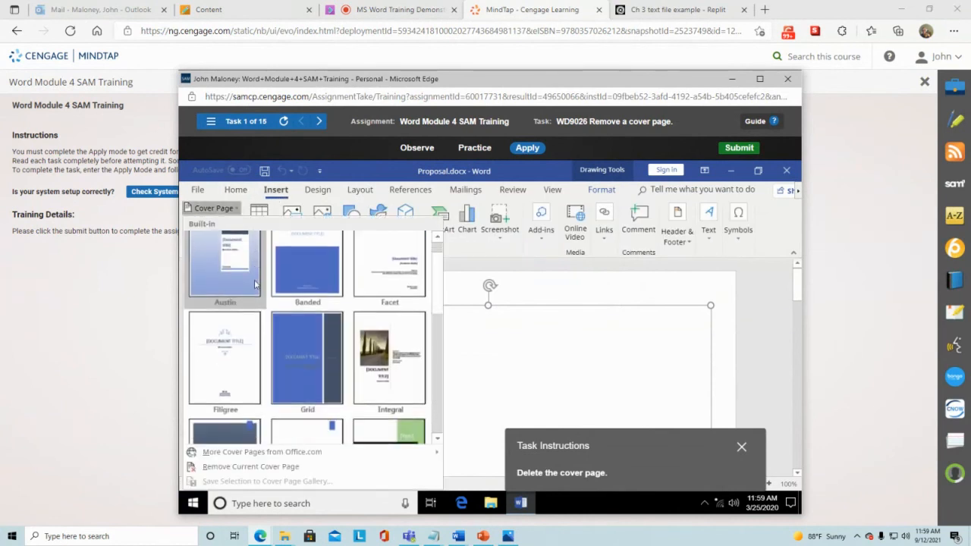
left_click(271, 468)
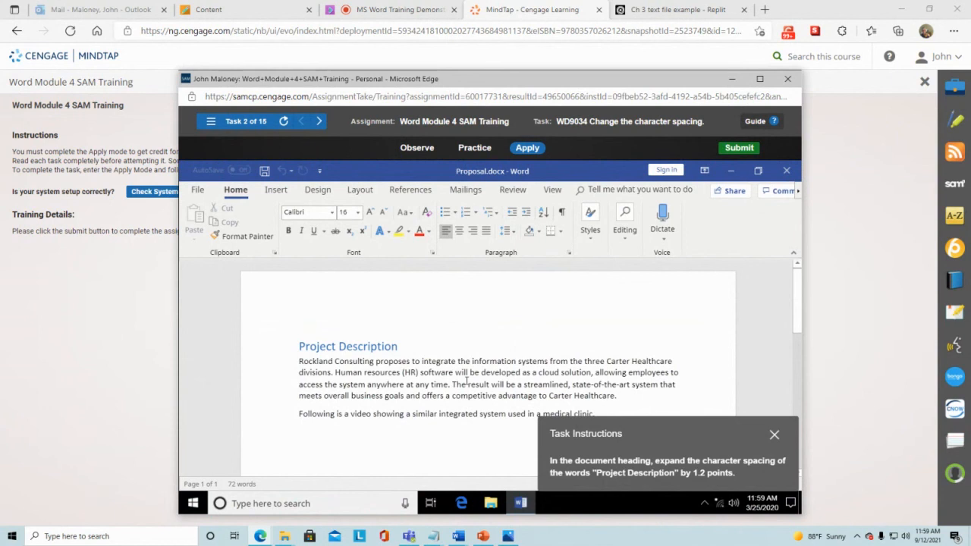
Step: Review where the Remove Current Cover Page command is found among the cover page options, and close the options
left_click(277, 190)
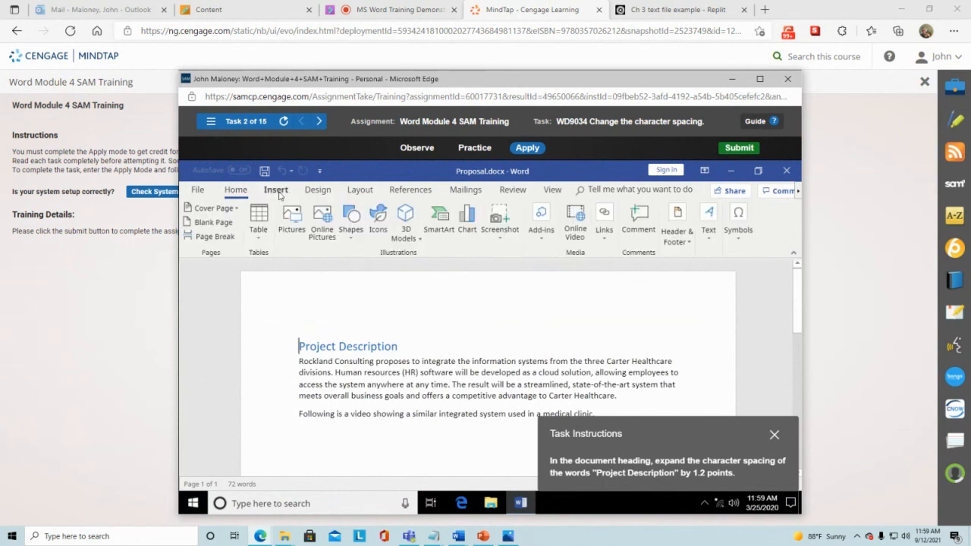
left_click(236, 211)
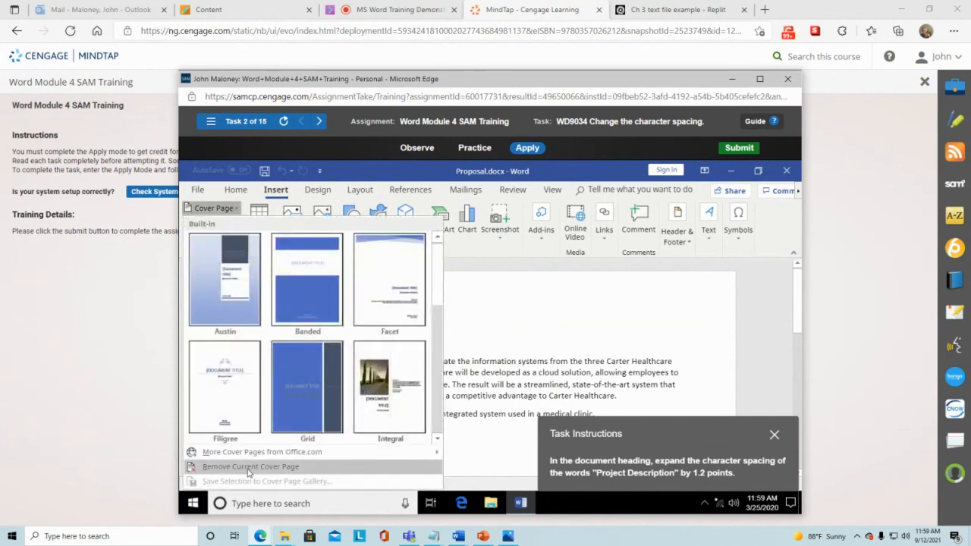
left_click(508, 274)
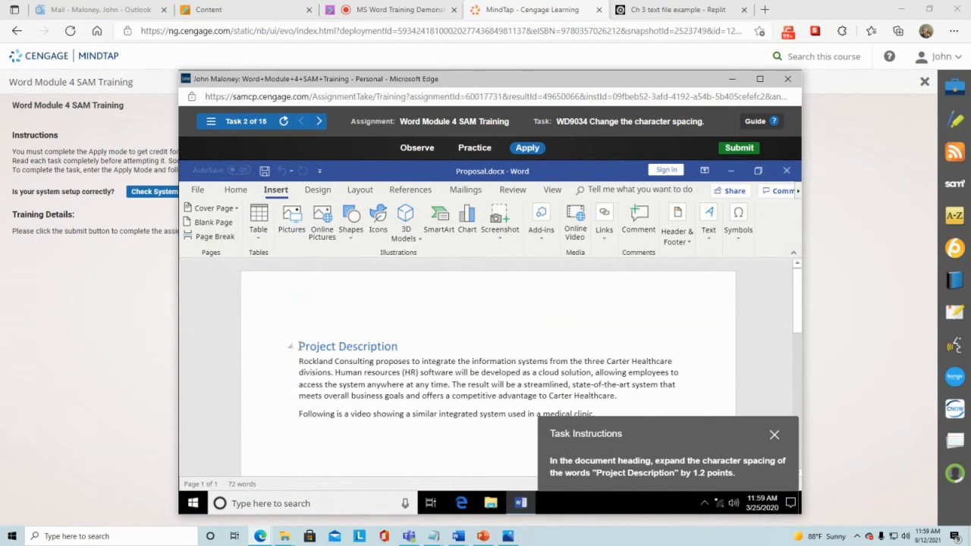
Step: Select the "Project Description" heading, look through its context commands, and search Word for "character spacing"
left_click_drag(300, 346, 417, 348)
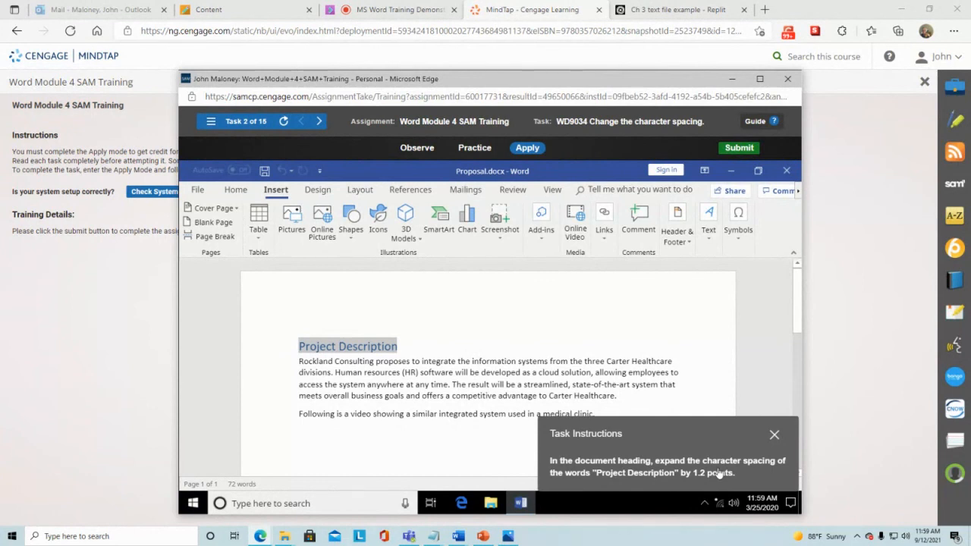
right_click(365, 346)
mouse_move(370, 365)
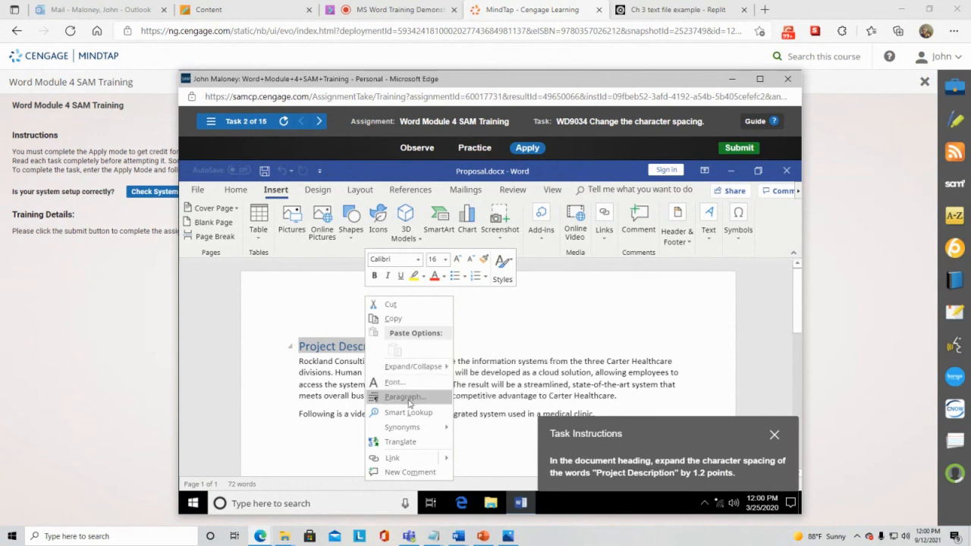
mouse_move(408, 429)
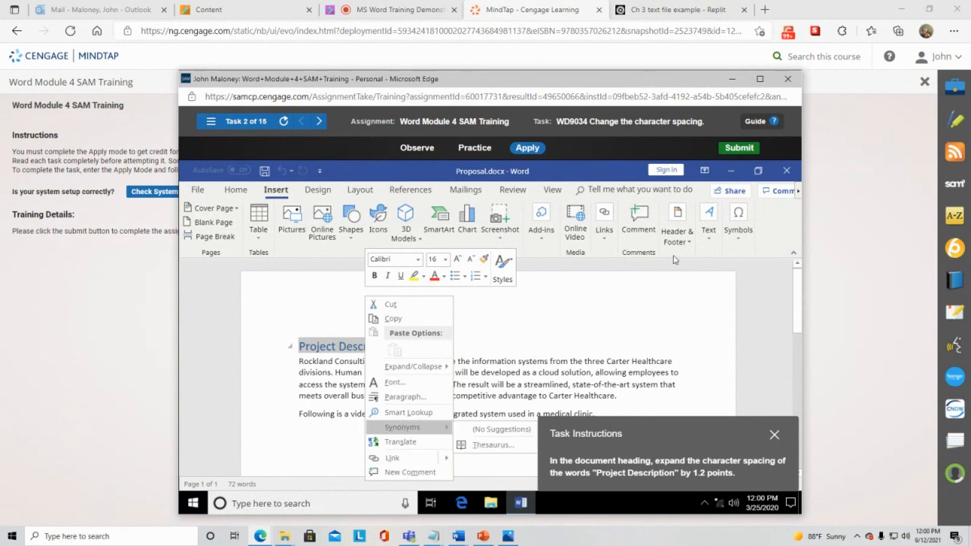
left_click(621, 192)
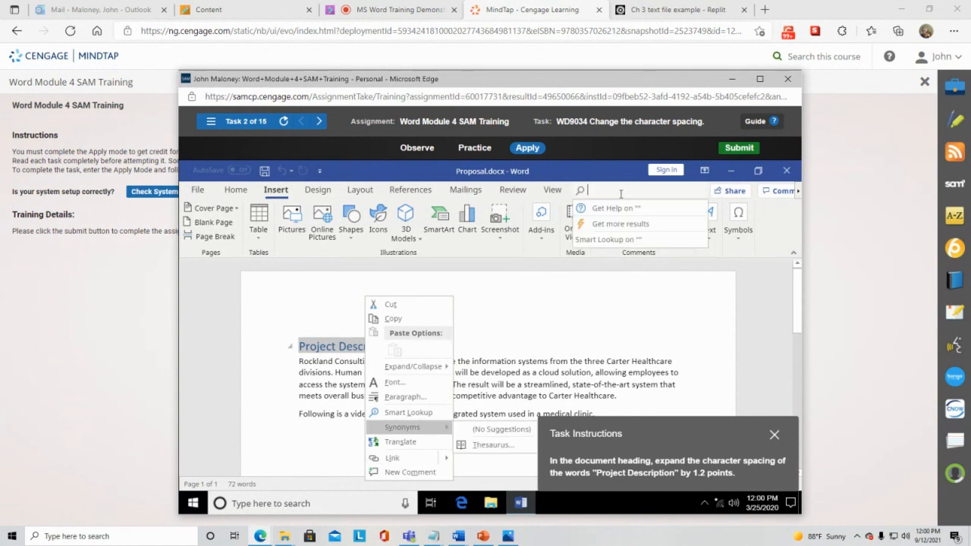
type("charac")
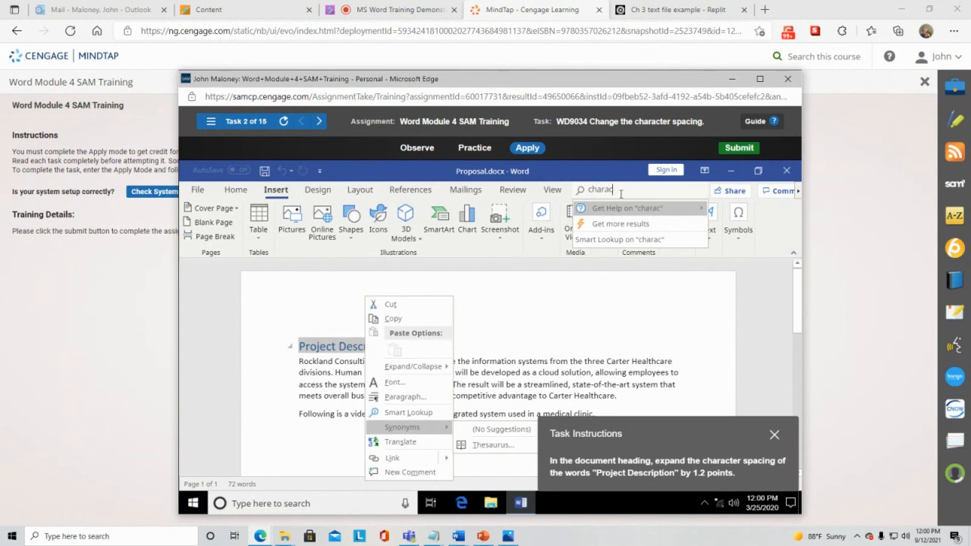
type("ter spacing")
mouse_move(620, 209)
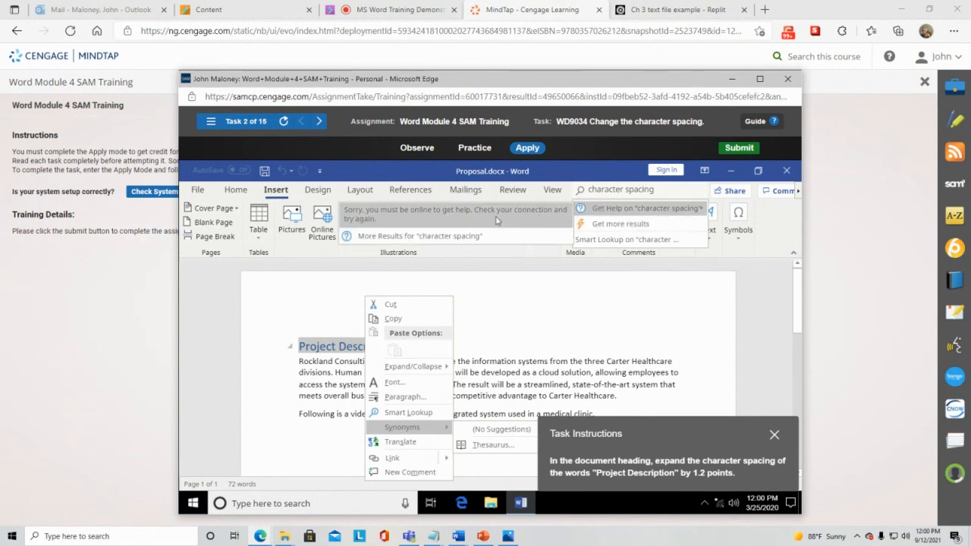
left_click(478, 238)
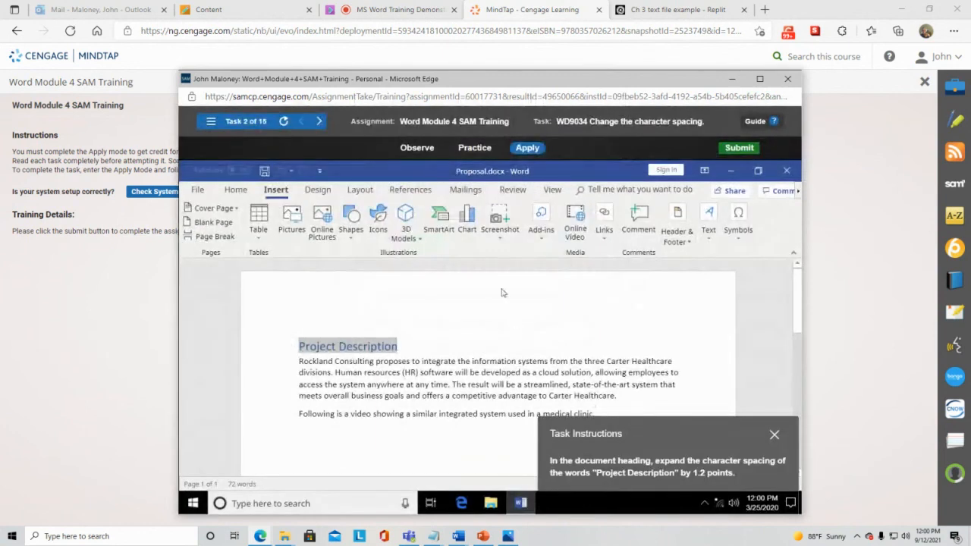
Step: Run the character spacing task in Practice mode and return to Apply mode
left_click(475, 148)
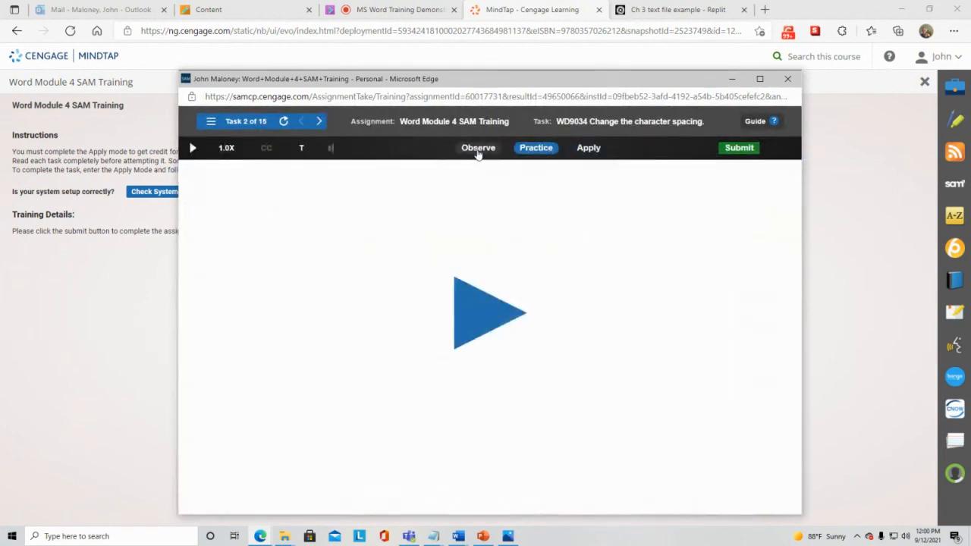
left_click(494, 319)
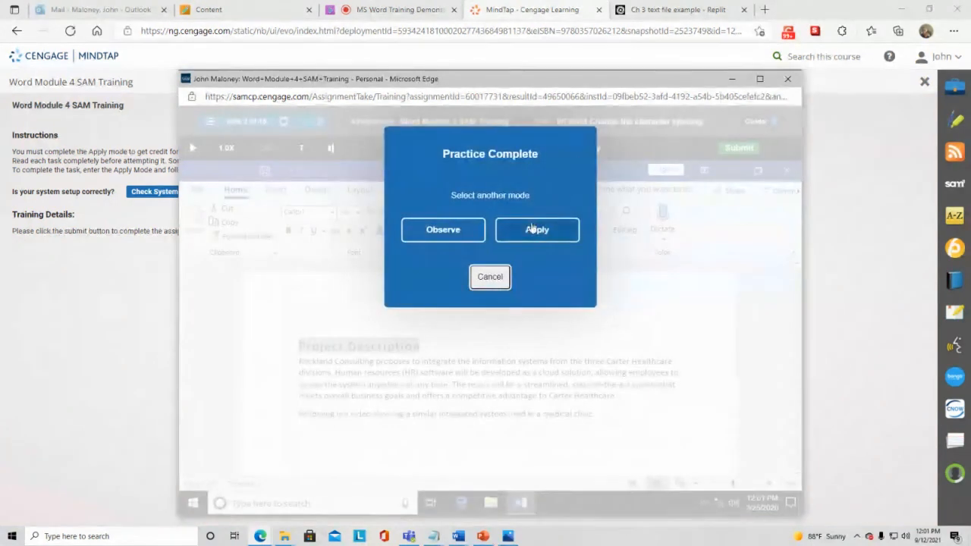
left_click(534, 226)
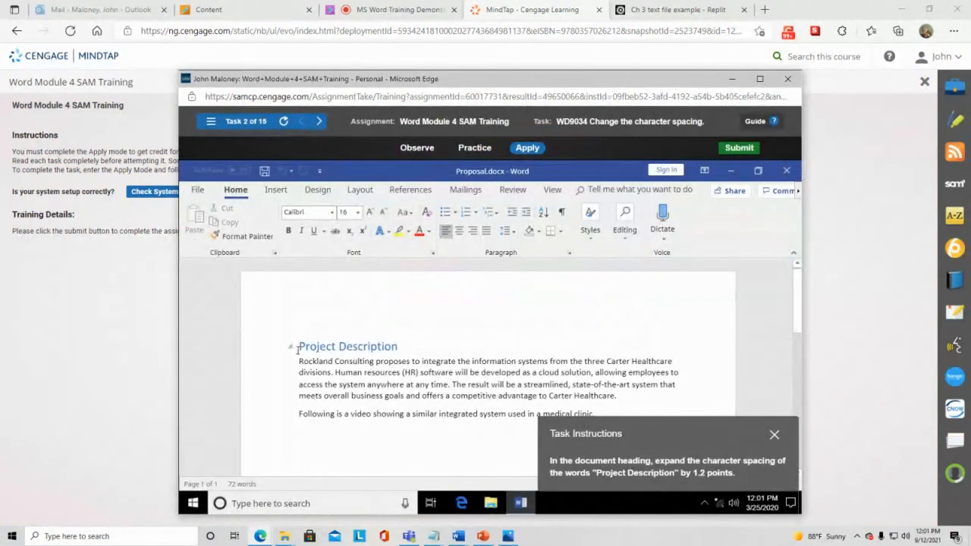
Step: Expand the character spacing of the "Project Description" heading by 1.2 pt in the advanced font settings
left_click_drag(299, 346, 400, 348)
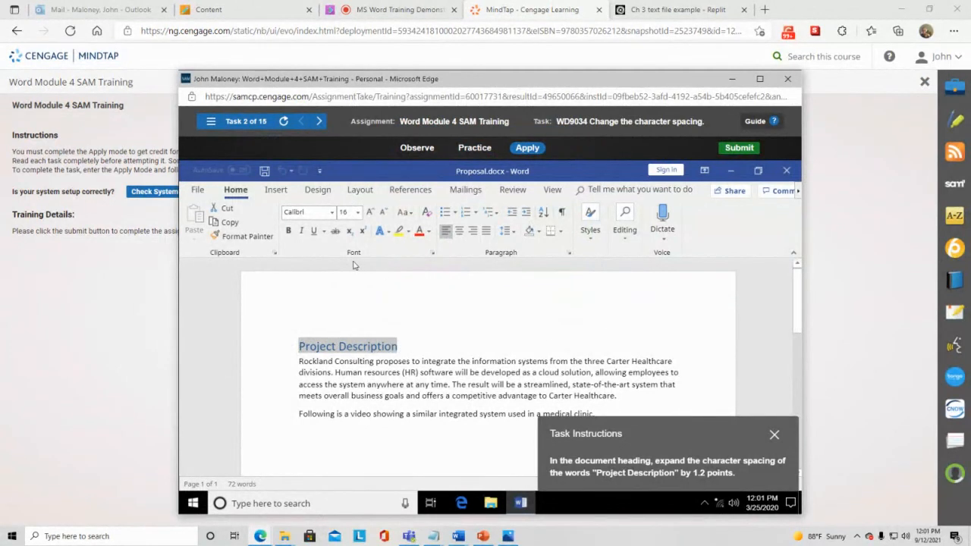
left_click(434, 253)
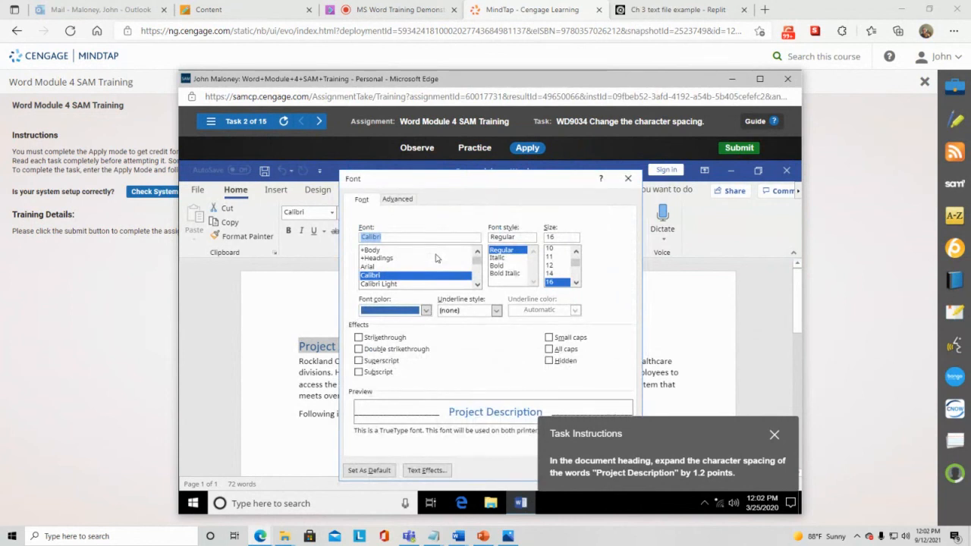
left_click(404, 202)
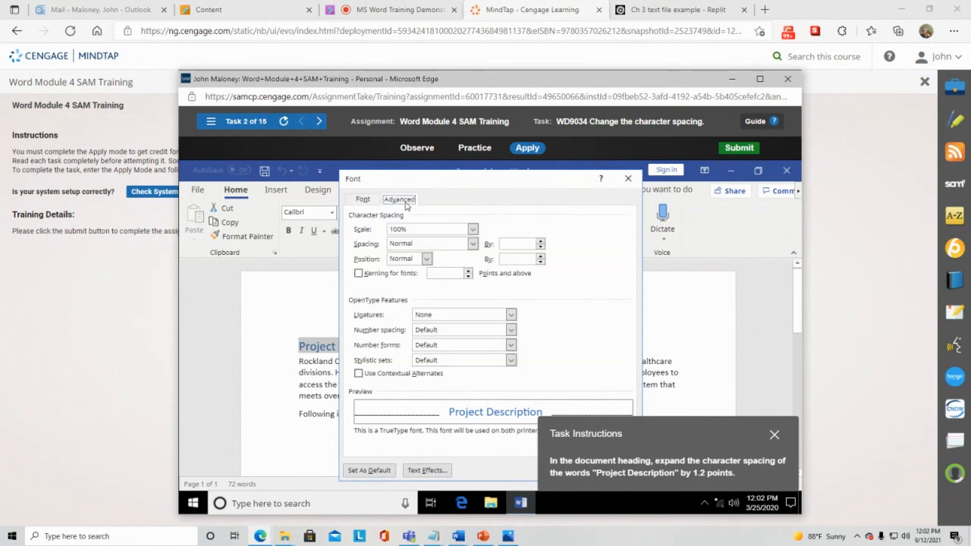
left_click(474, 243)
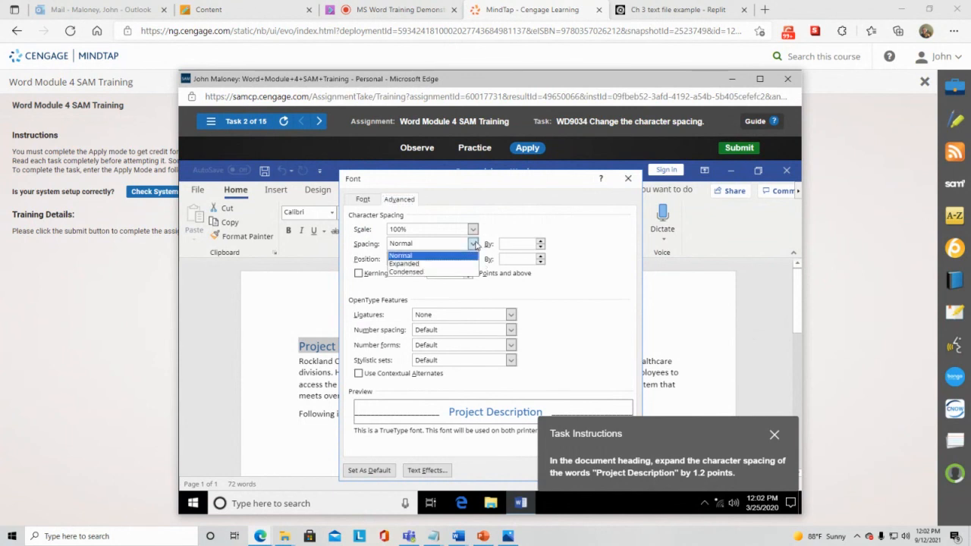
left_click(474, 243)
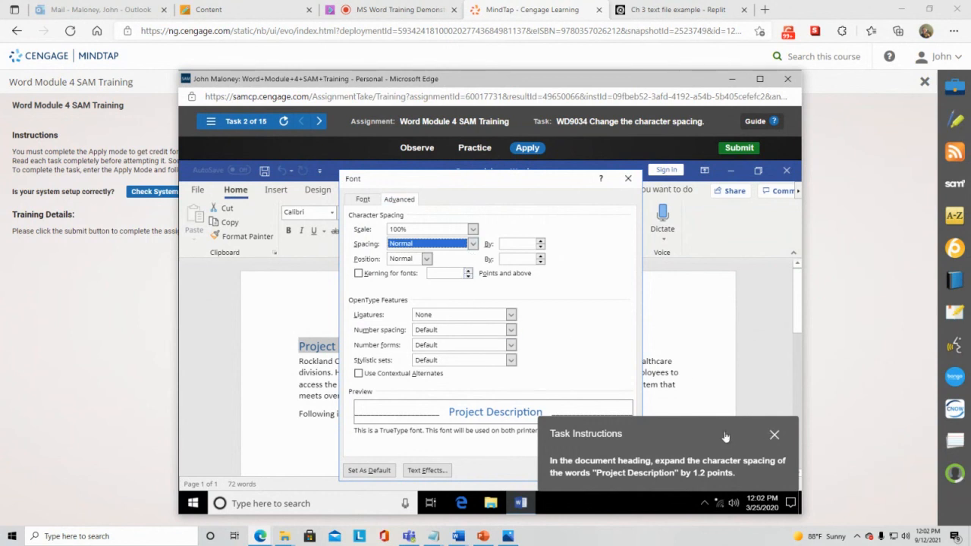
left_click_drag(711, 436, 342, 418)
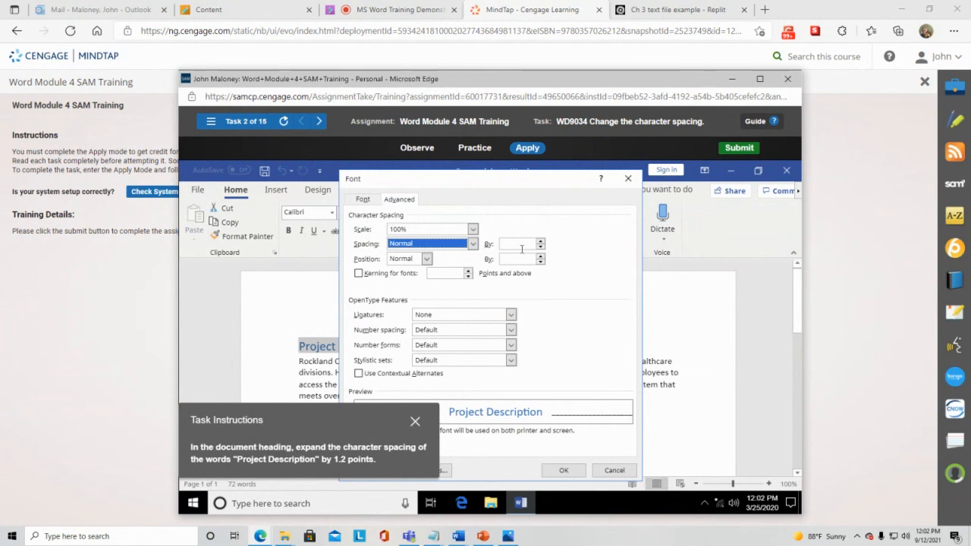
left_click_drag(541, 243, 541, 243)
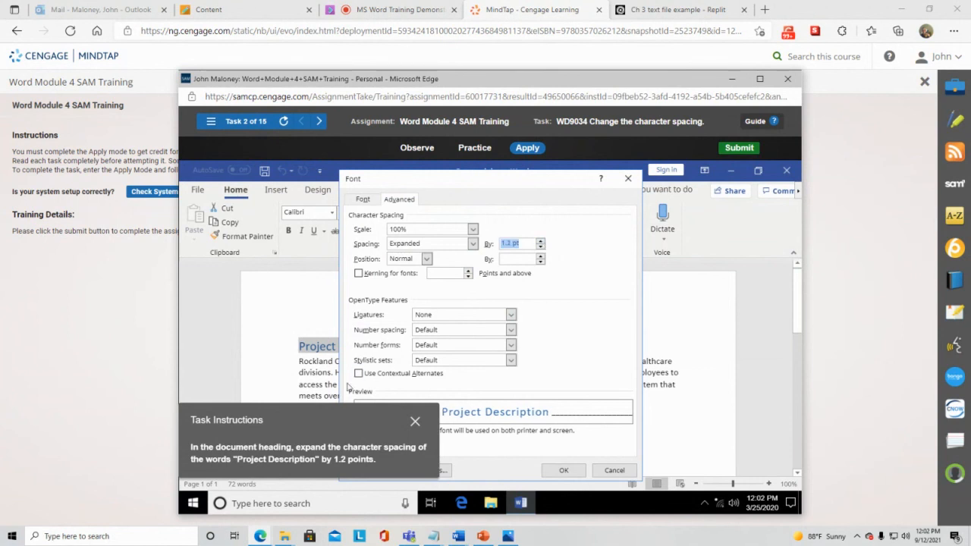
left_click_drag(362, 414, 723, 170)
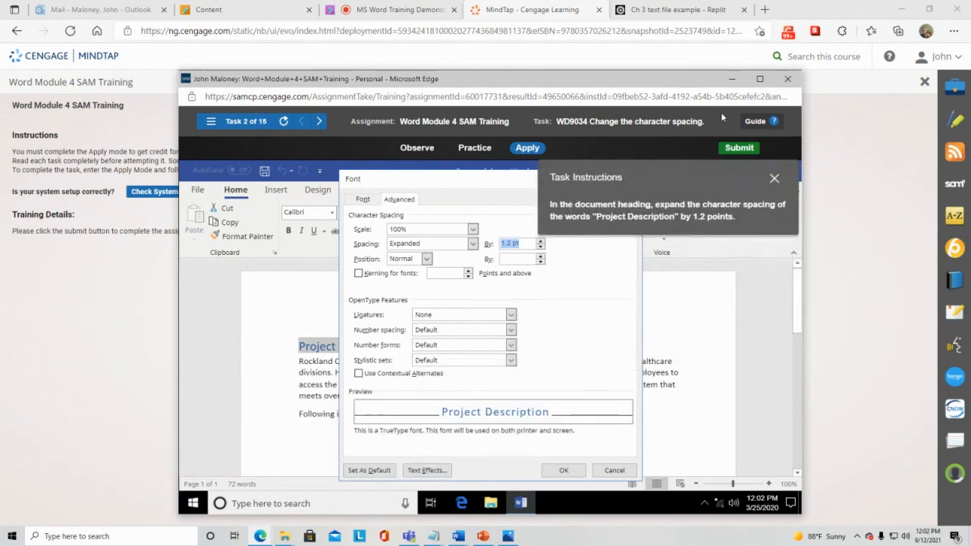
left_click_drag(503, 183, 400, 184)
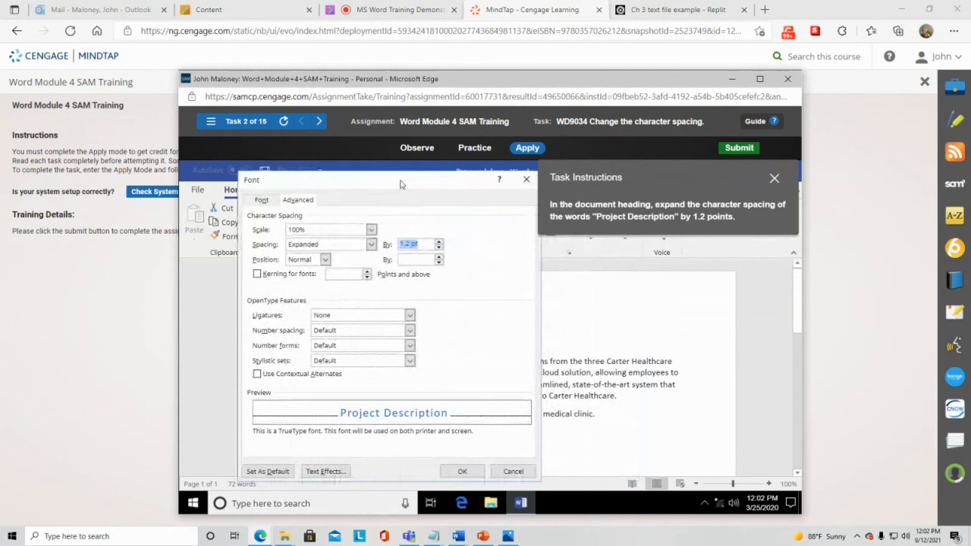
left_click(469, 472)
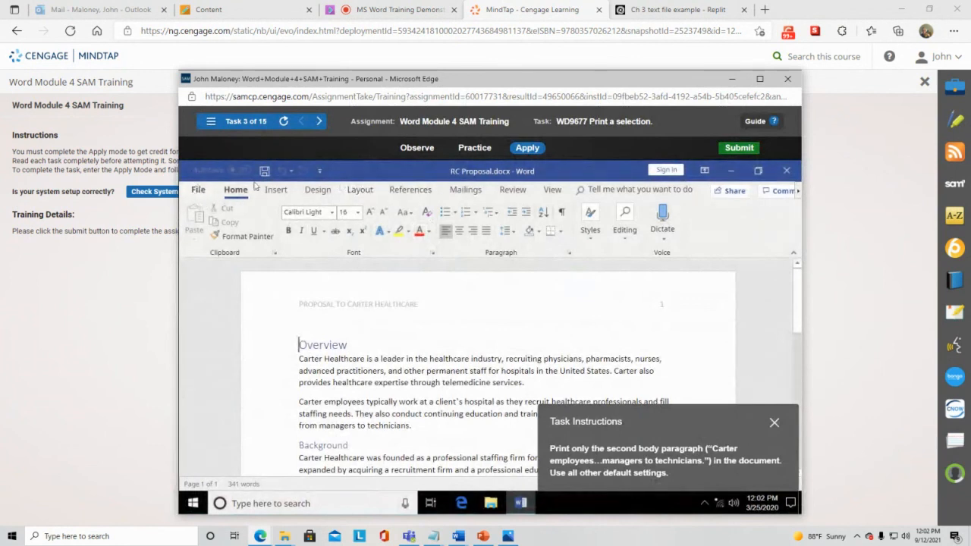
Step: Return to task 2, "Change the character spacing", from the training's task list
left_click(205, 123)
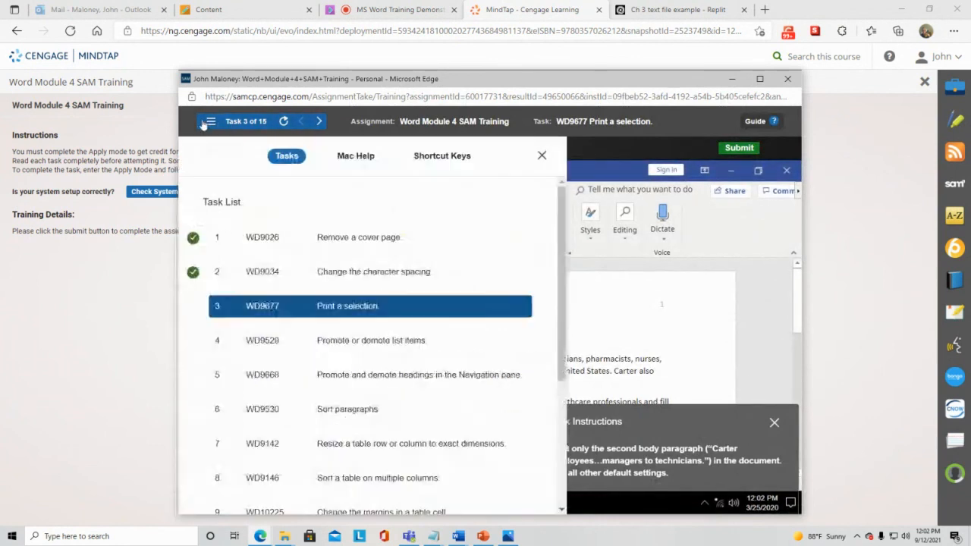
left_click(244, 307)
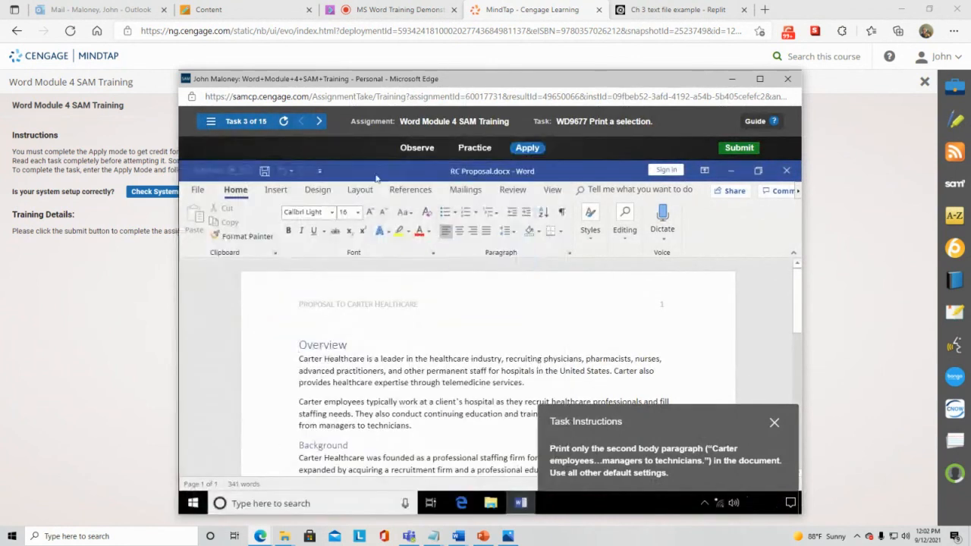
left_click(210, 122)
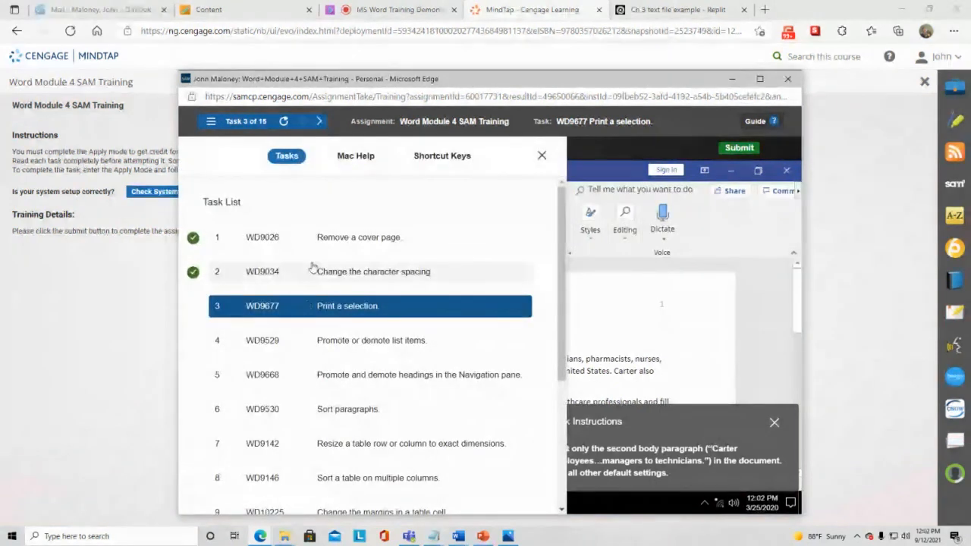
left_click(311, 272)
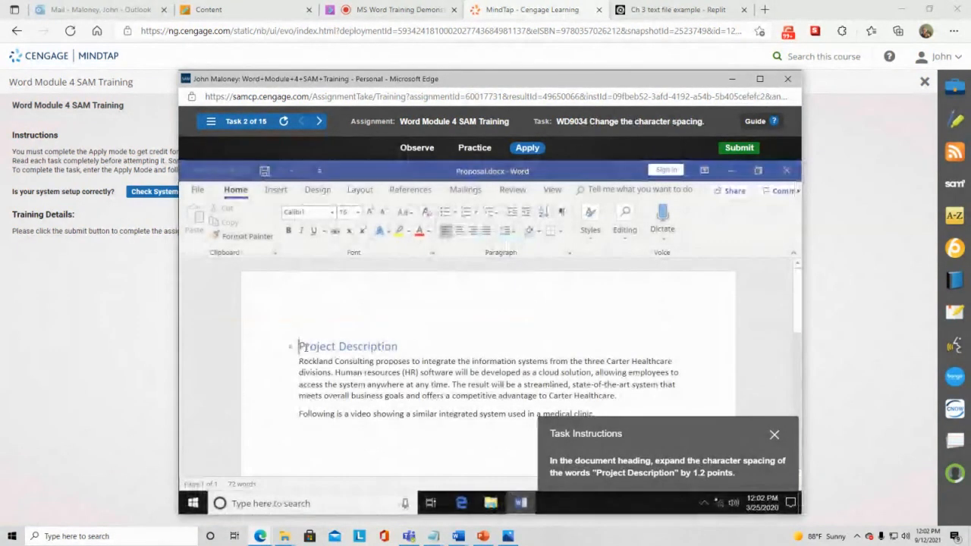
Step: Select the "Project Description" heading again and set its advanced character spacing to Expanded by 1.2 pt
left_click_drag(299, 346, 397, 347)
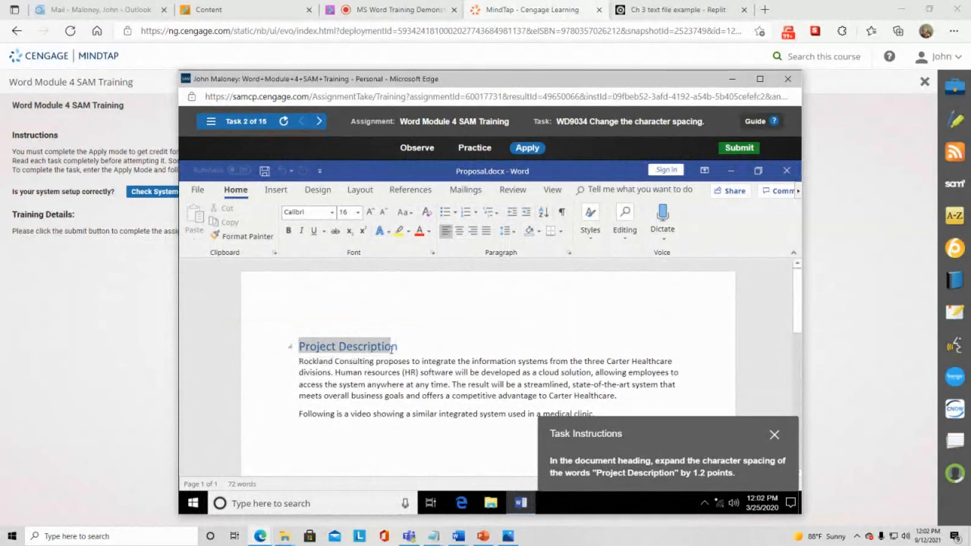
left_click(432, 254)
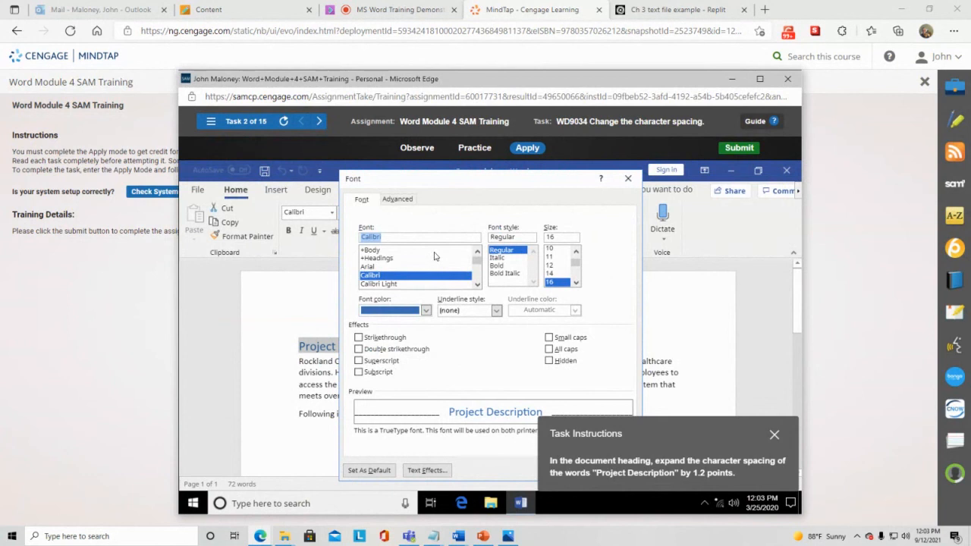
left_click(401, 201)
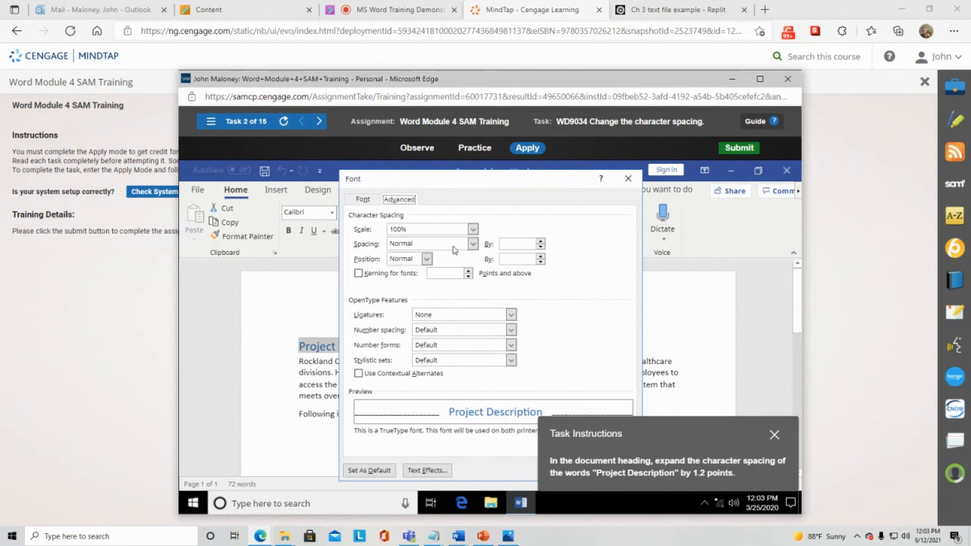
left_click(541, 242)
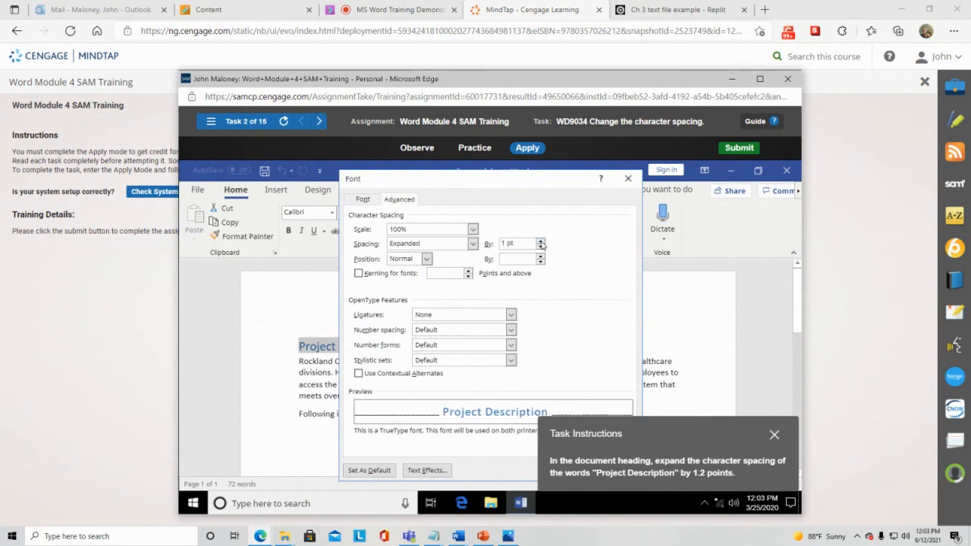
left_click(541, 241)
left_click(541, 242)
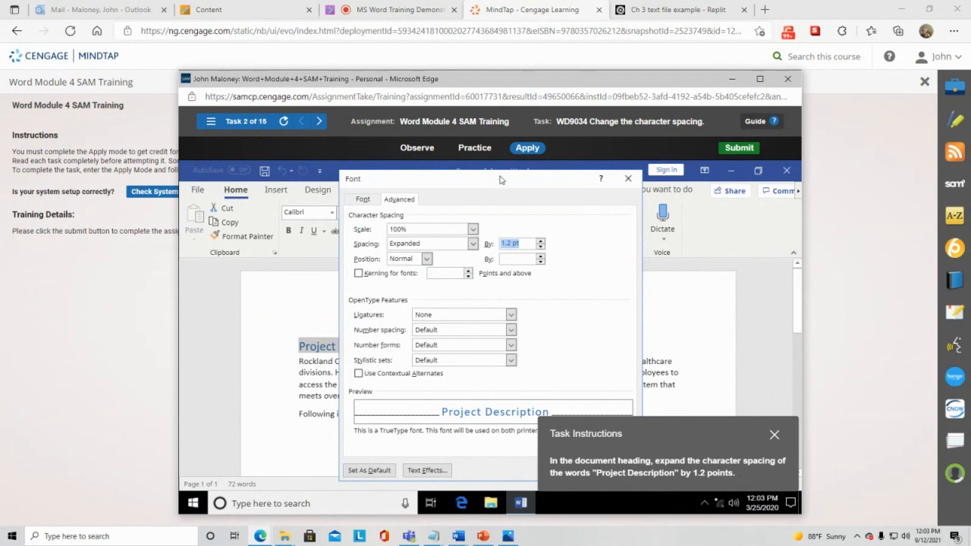
Step: Move the Font dialog and the task instructions clear of each other, and apply the expanded spacing
left_click_drag(500, 180, 358, 211)
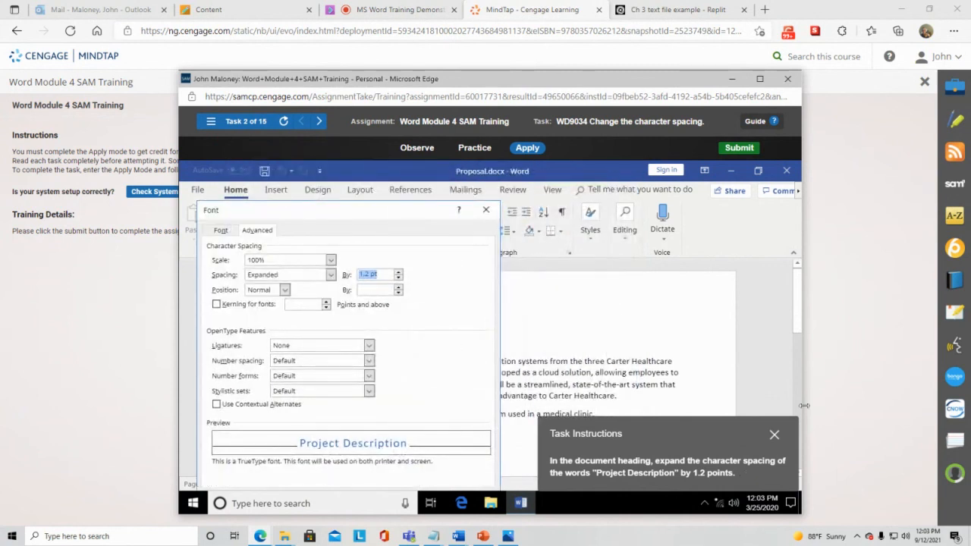
left_click_drag(690, 435, 699, 254)
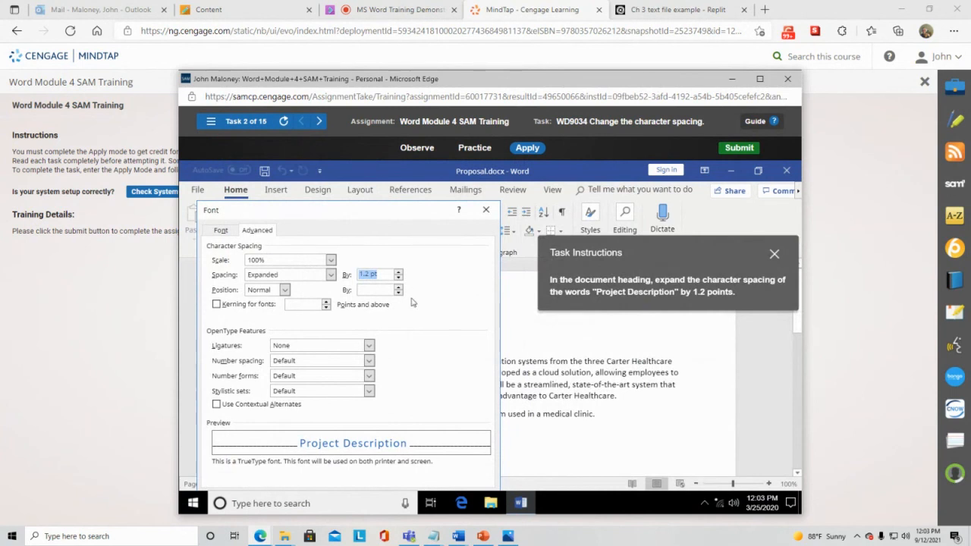
left_click_drag(416, 220, 434, 203)
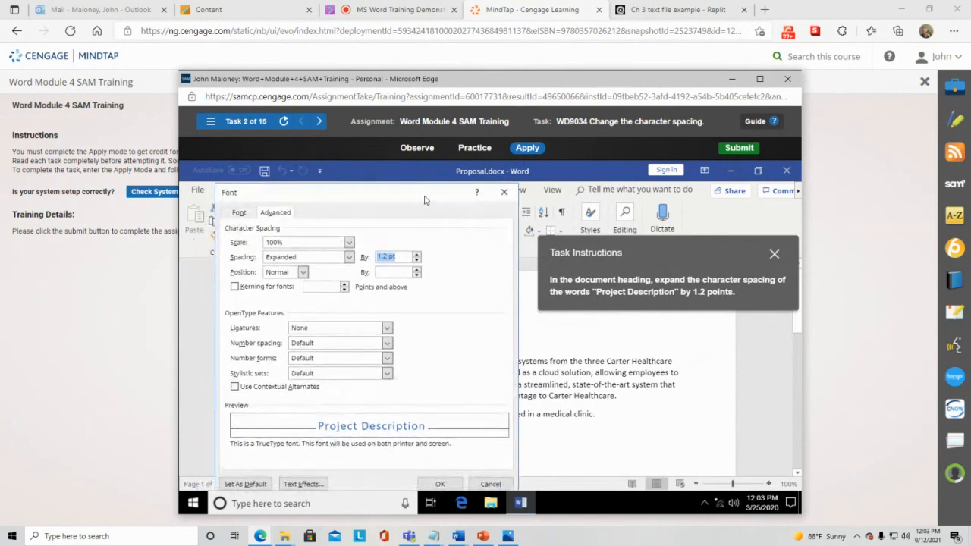
left_click(440, 484)
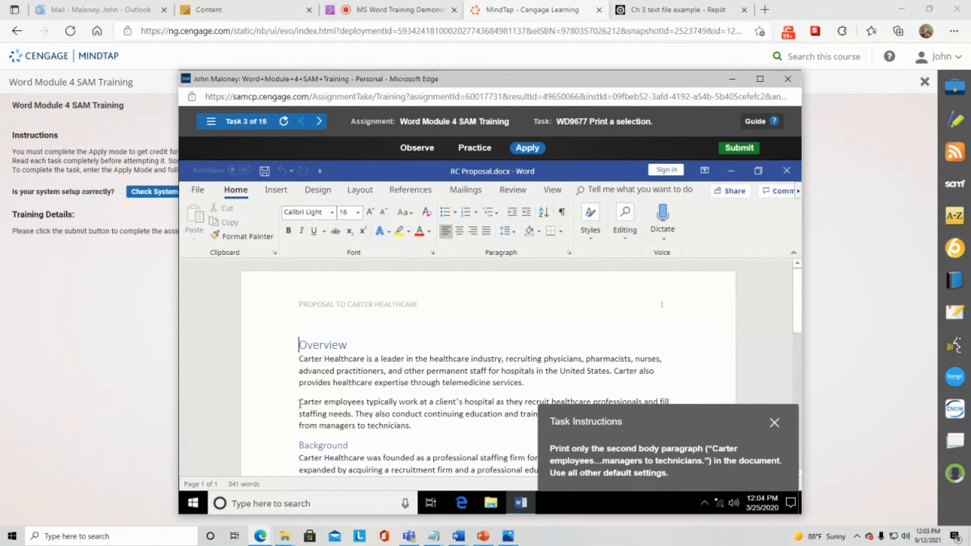
Step: Select the second body paragraph, from "Carter employees" to "managers to technicians.", and set the print range to Print Selection
left_click_drag(302, 407, 420, 425)
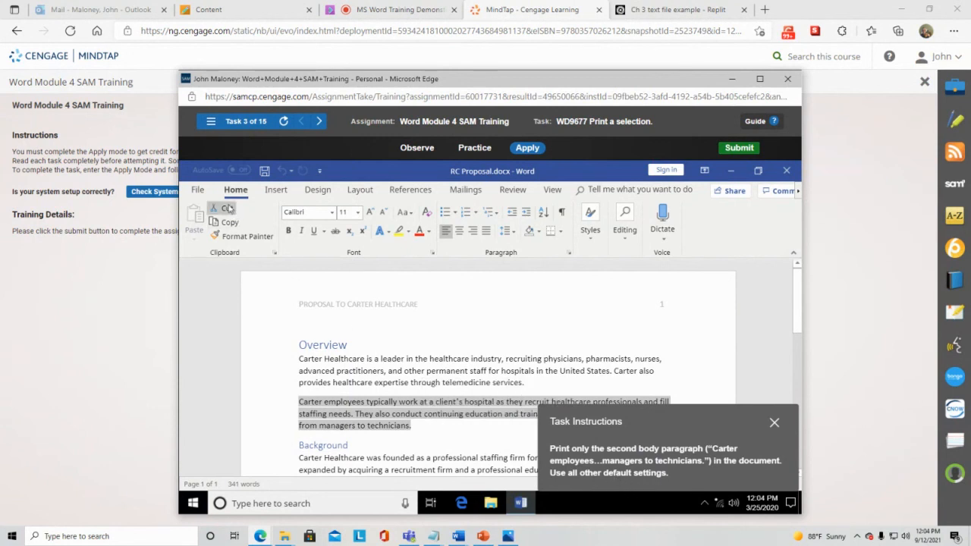
left_click(197, 190)
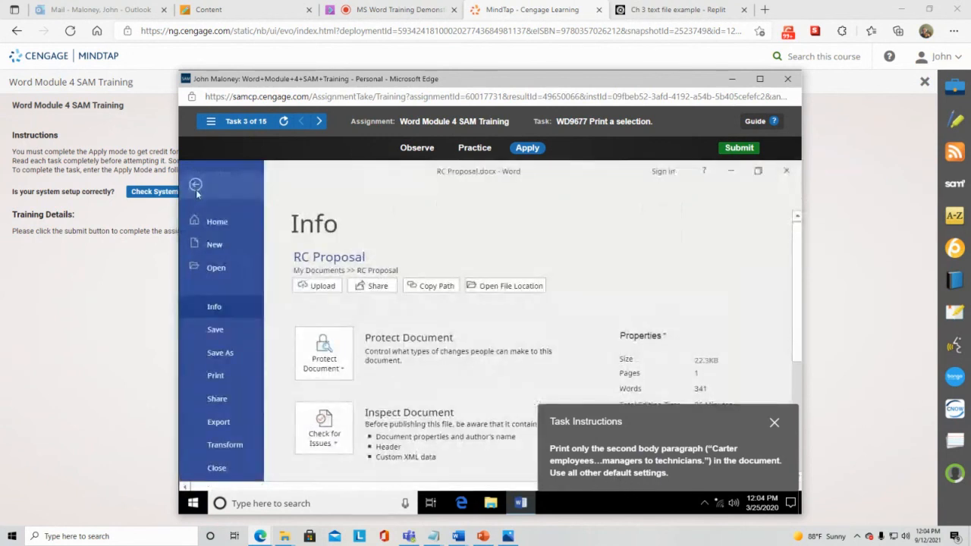
left_click(214, 377)
scroll(423, 287, "down", 2)
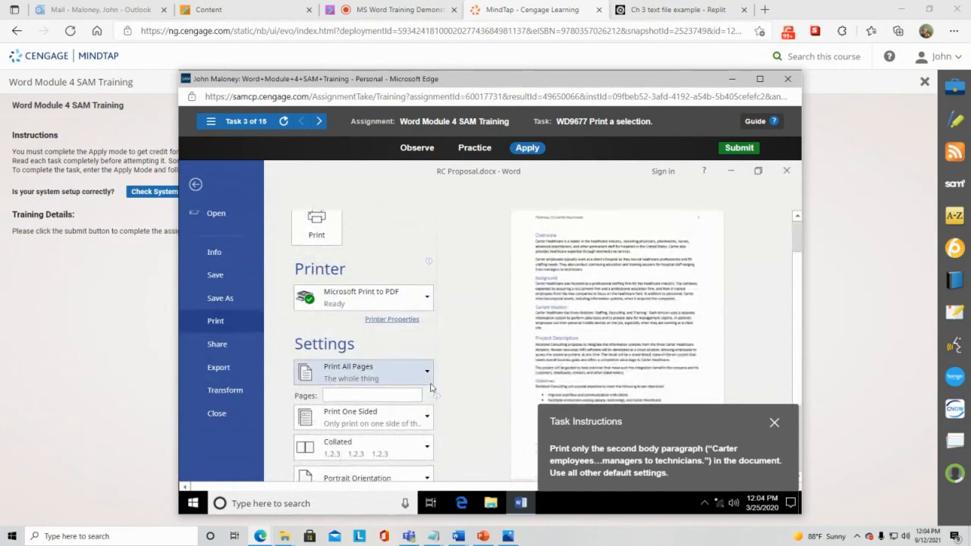
left_click(426, 374)
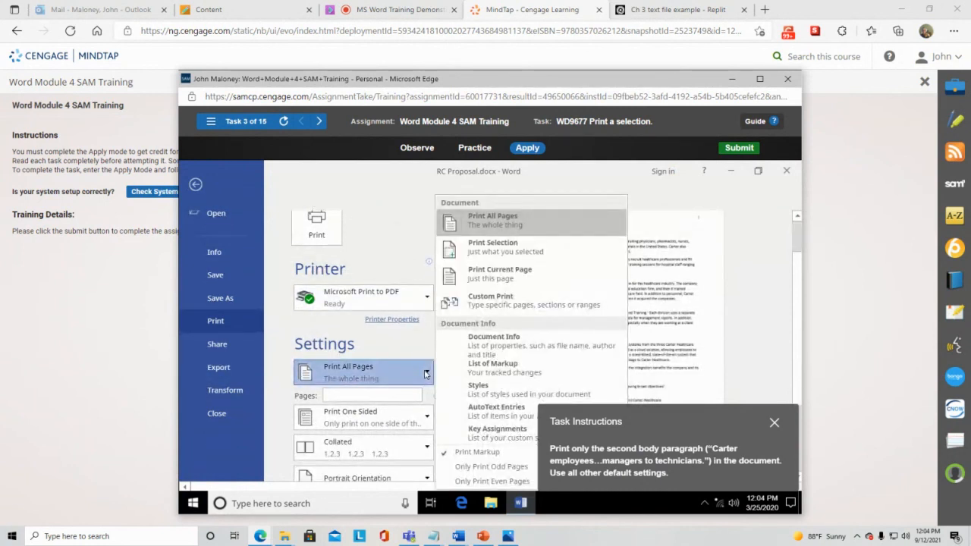
left_click(511, 253)
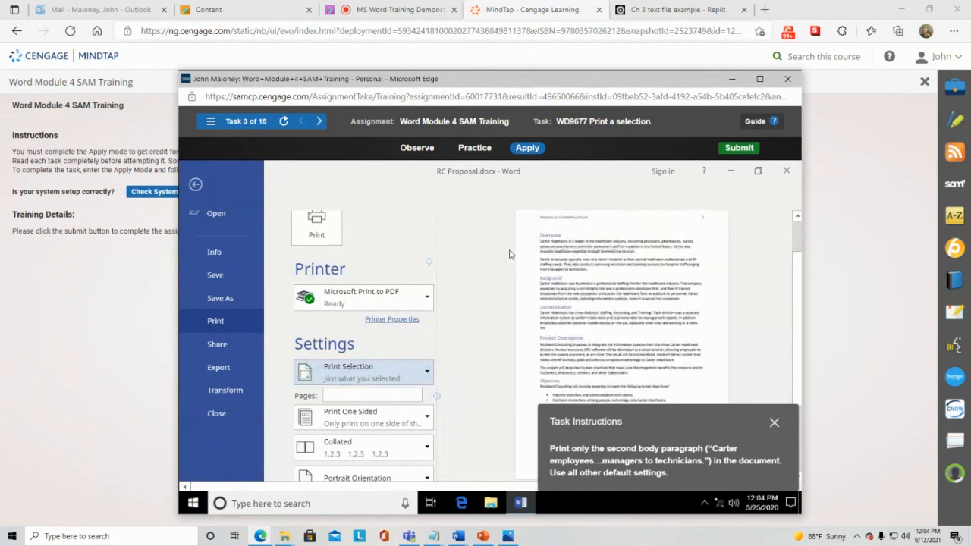
Step: Review the remaining print settings, move the task instructions aside, and print the selected paragraph with the defaults
scroll(529, 313, "down", 3)
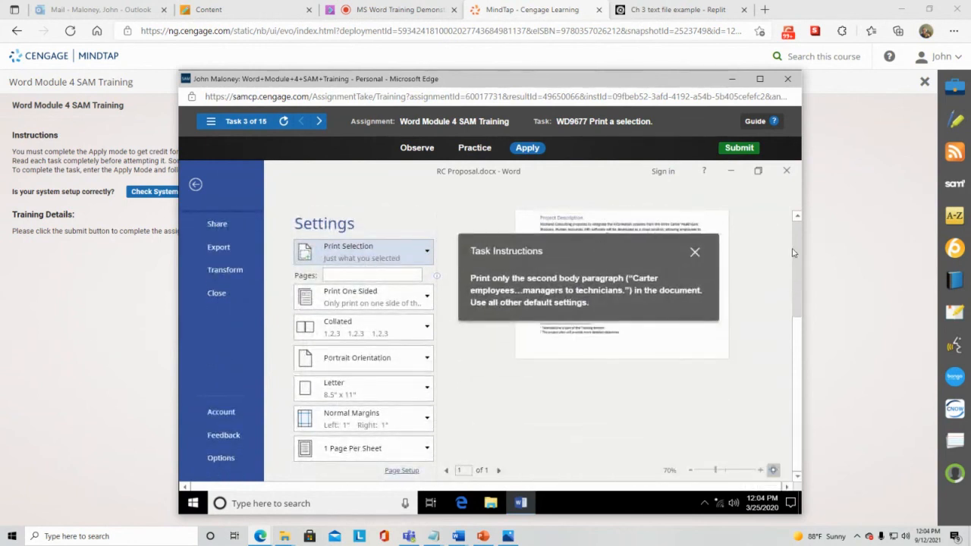
scroll(793, 253, "up", 3)
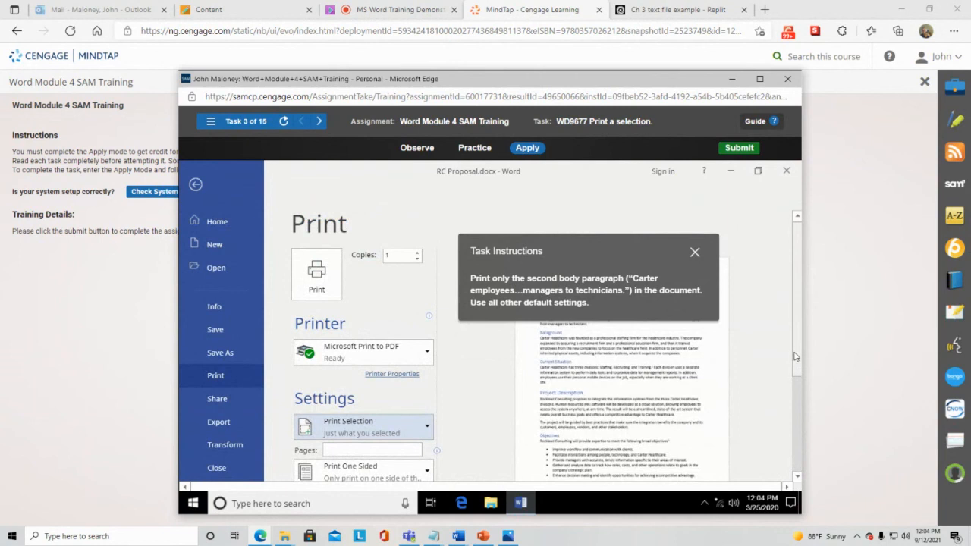
scroll(795, 356, "down", 3)
left_click_drag(811, 515, 802, 243)
left_click_drag(627, 250, 682, 195)
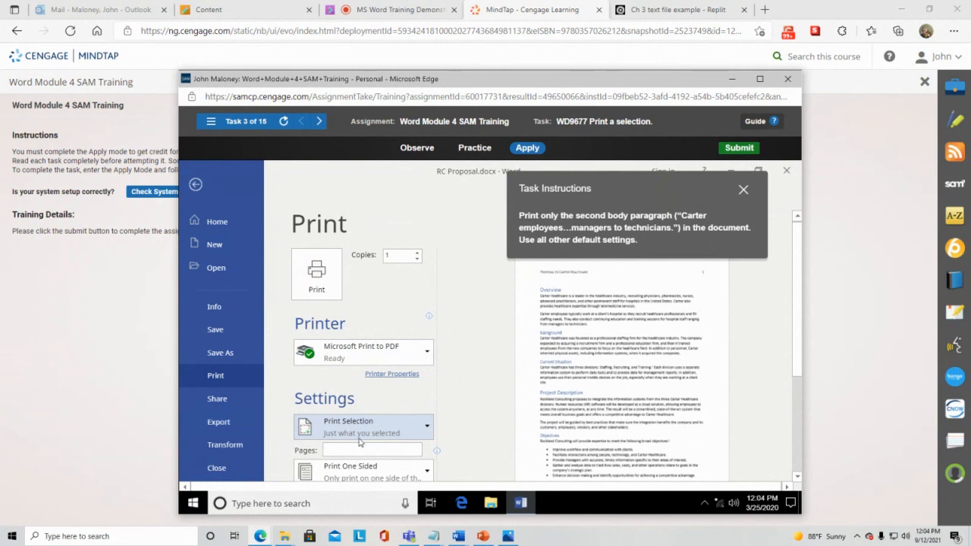
scroll(409, 410, "down", 1)
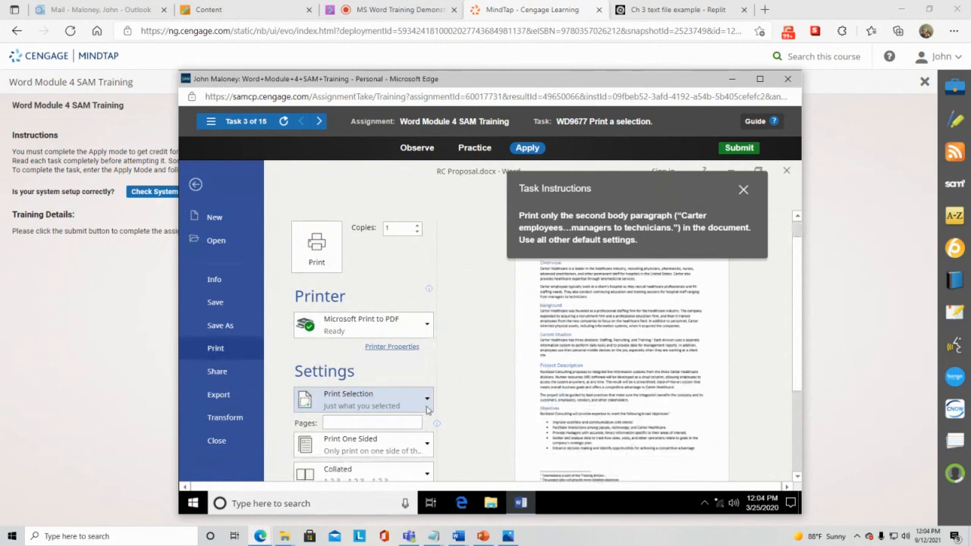
left_click(332, 255)
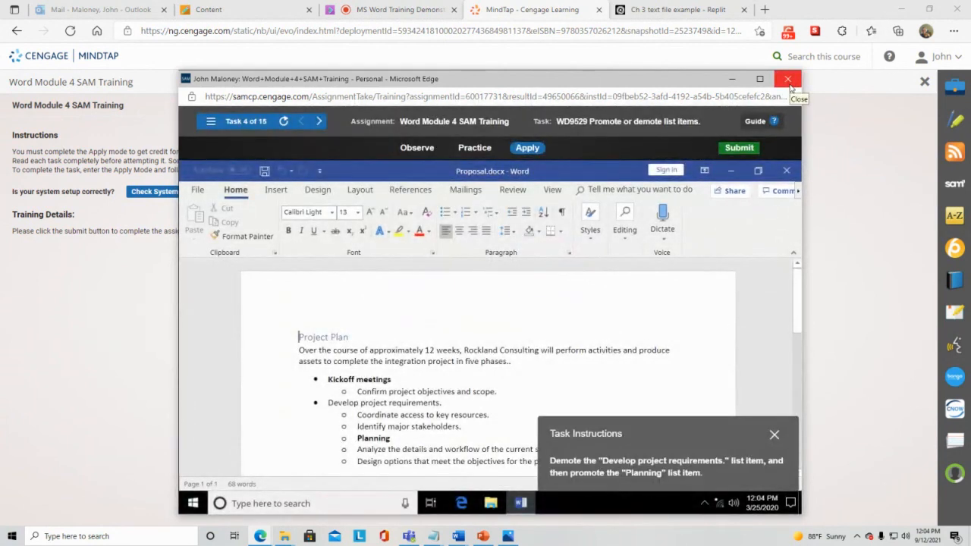
Step: Close the training window and the Word Module 4 SAM Training activity, and switch to the Bb Collaborate session
left_click(788, 79)
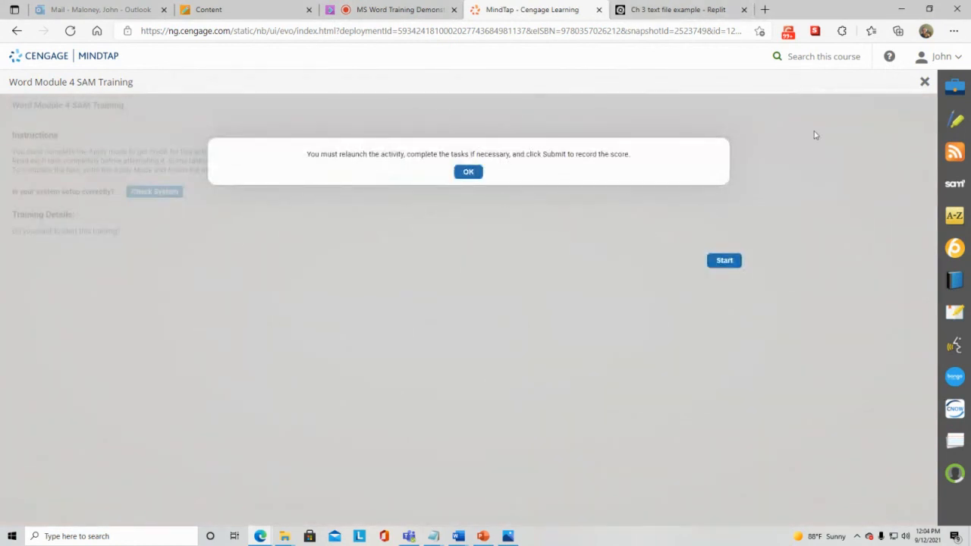
left_click(925, 82)
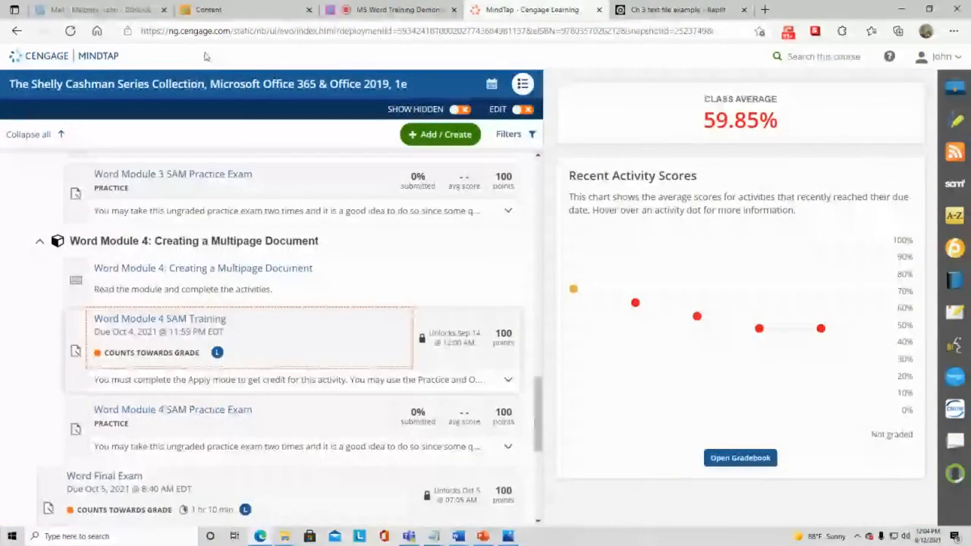
left_click(385, 11)
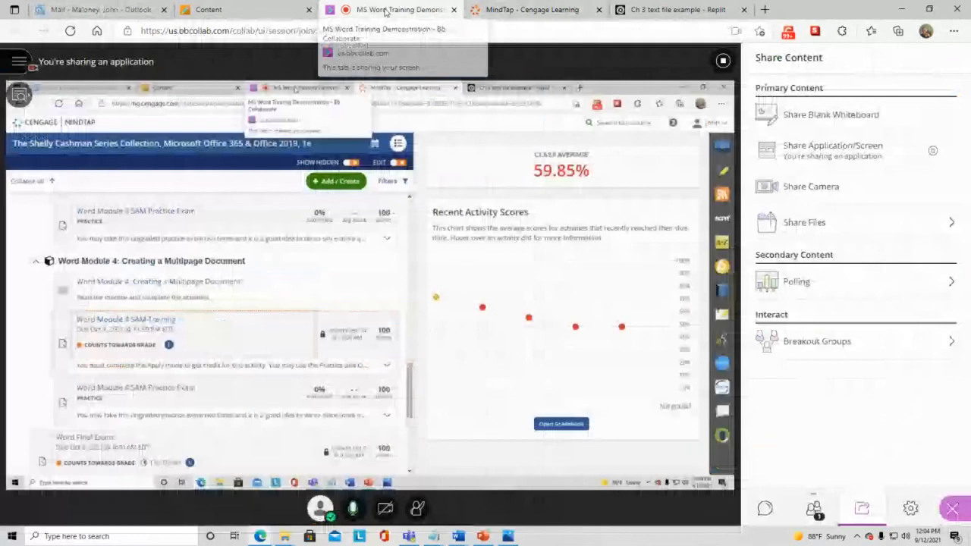